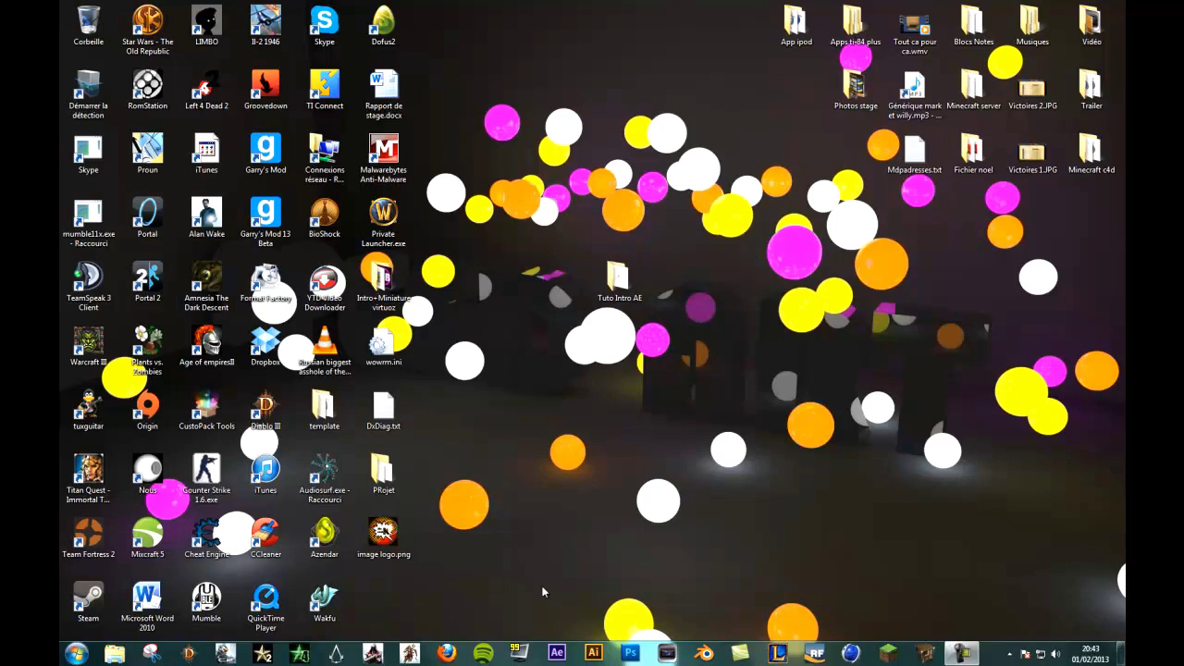
# Open Adobe After Effects, maximize its window and show the project contents.
pyautogui.click(560, 652)
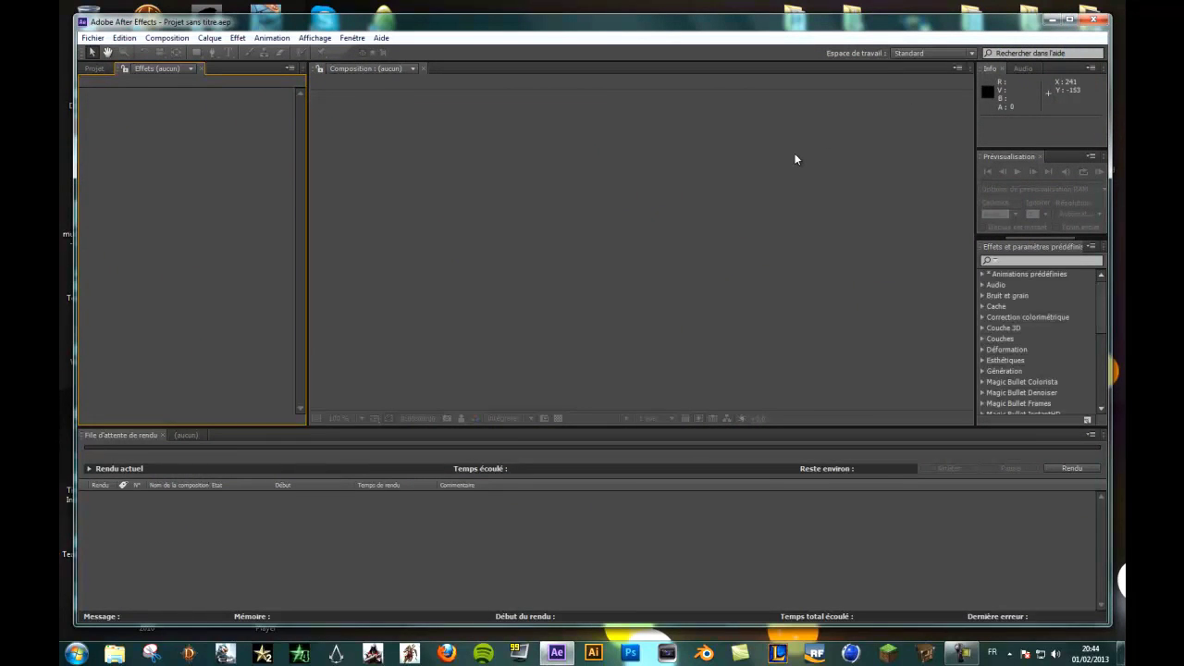
pyautogui.click(1072, 19)
pyautogui.click(77, 51)
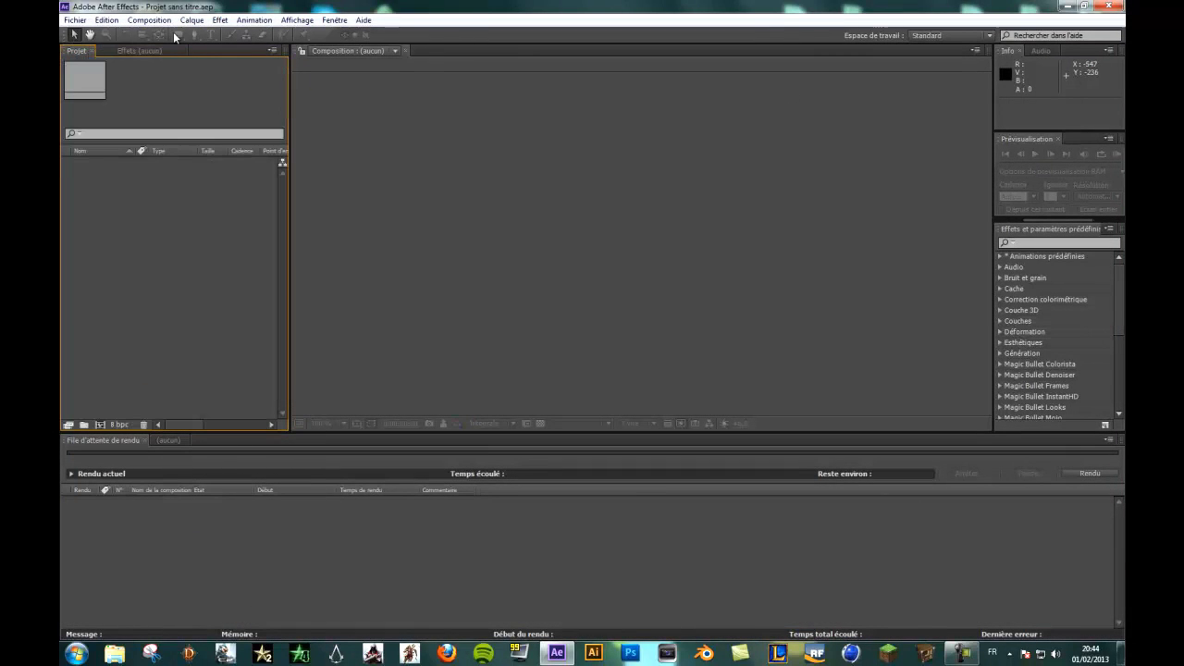
# Start a new composition named Finale with a width of 1280 px and a height of 720 px.
pyautogui.click(149, 20)
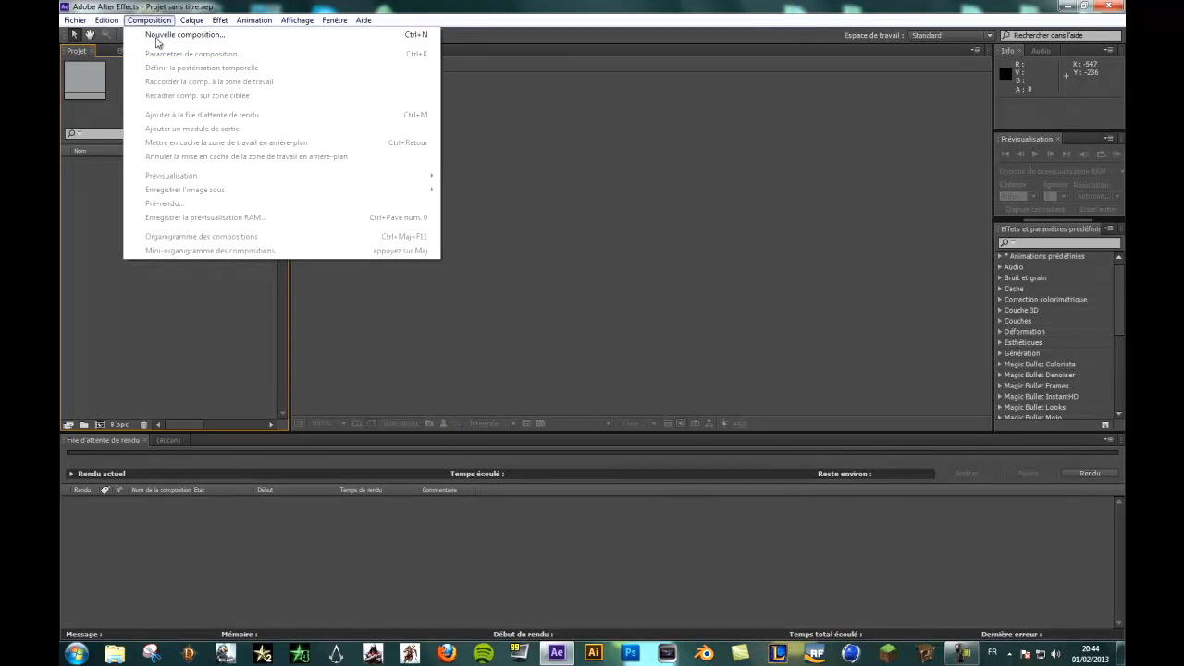
pyautogui.click(159, 37)
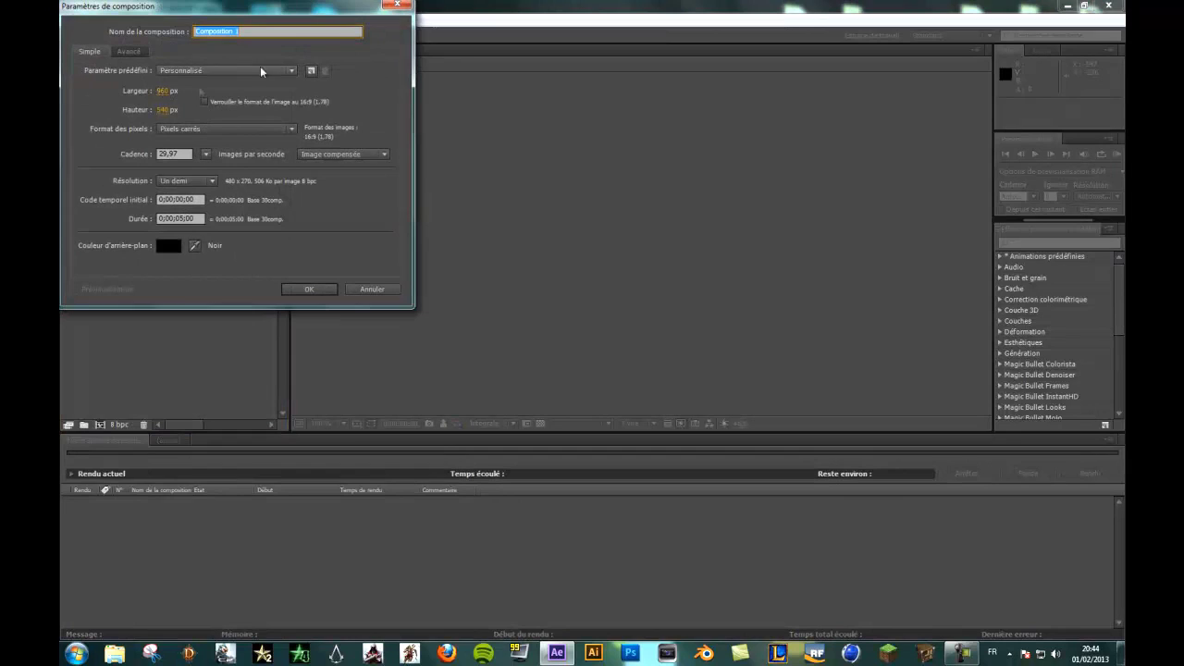
pyautogui.write('Finale')
pyautogui.click(163, 91)
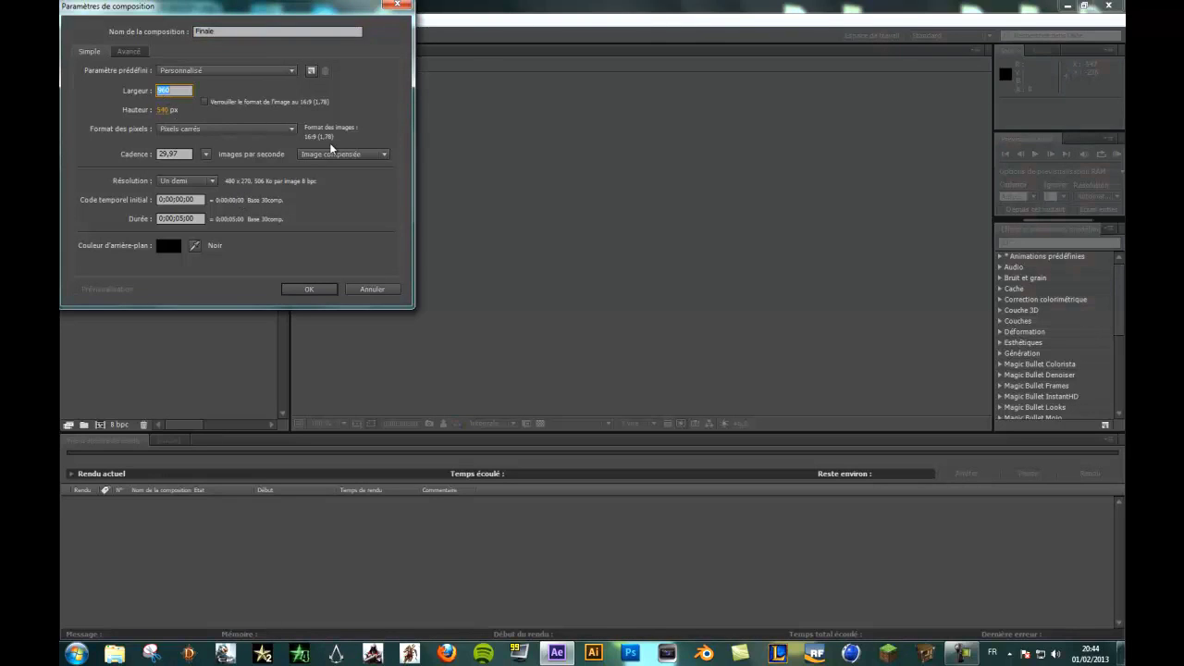
pyautogui.write('1280')
pyautogui.press('Tab')
pyautogui.write('720')
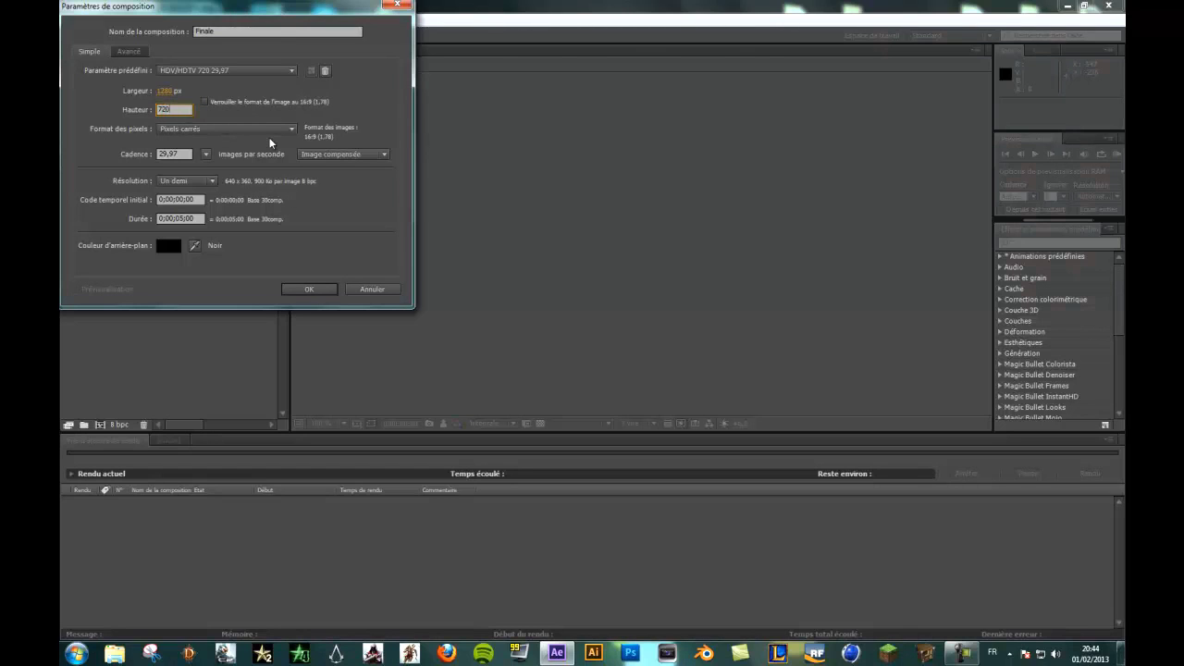
# Lock the composition's aspect ratio to 16:9, set its frame rate to 24 fps and create it.
pyautogui.click(212, 101)
pyautogui.click(187, 154)
pyautogui.write('24')
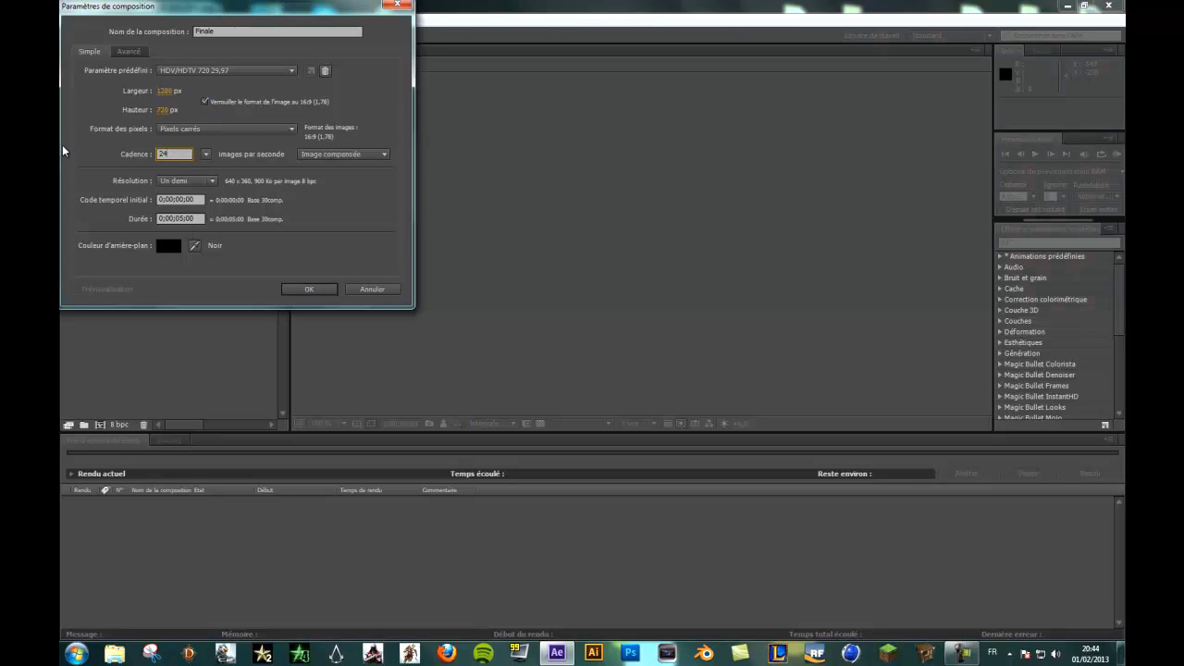
pyautogui.press('Tab')
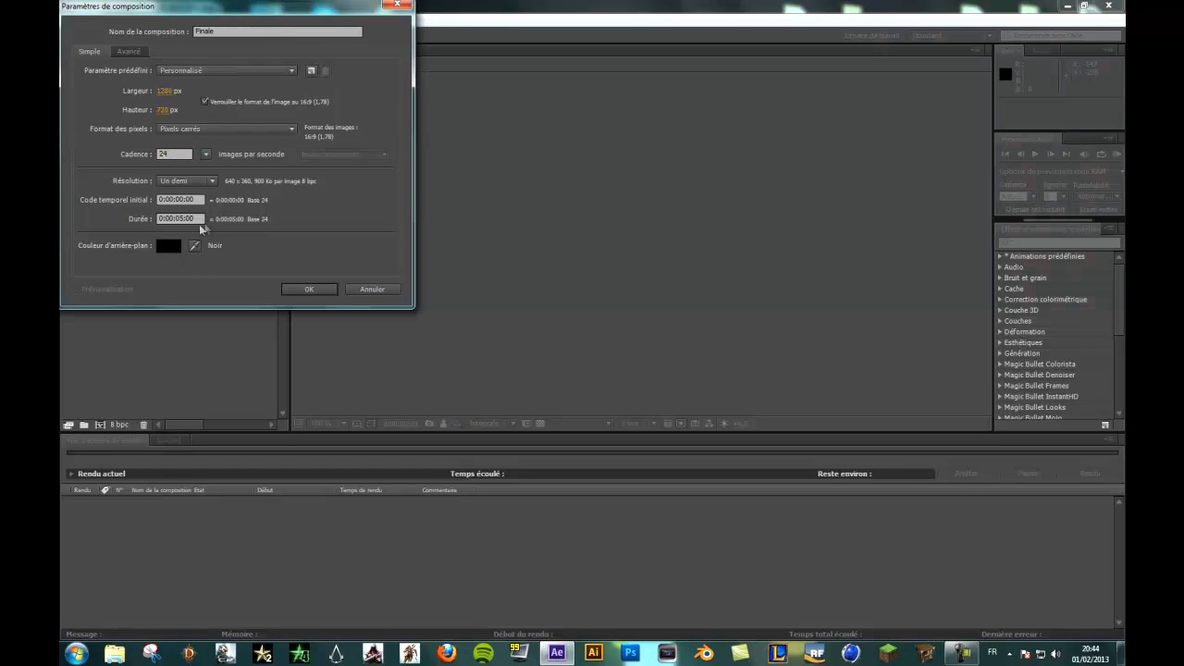
pyautogui.click(305, 290)
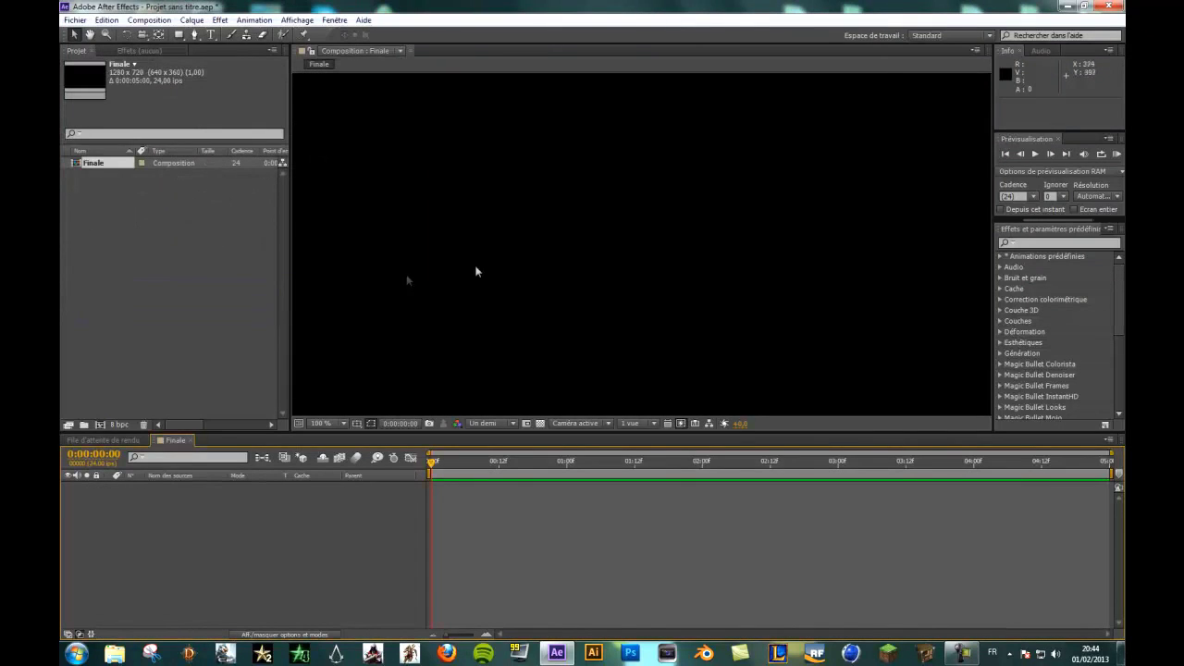
# Add a black solid layer of 1280 × 720 px to the Finale composition, keeping the default settings.
pyautogui.press('.')
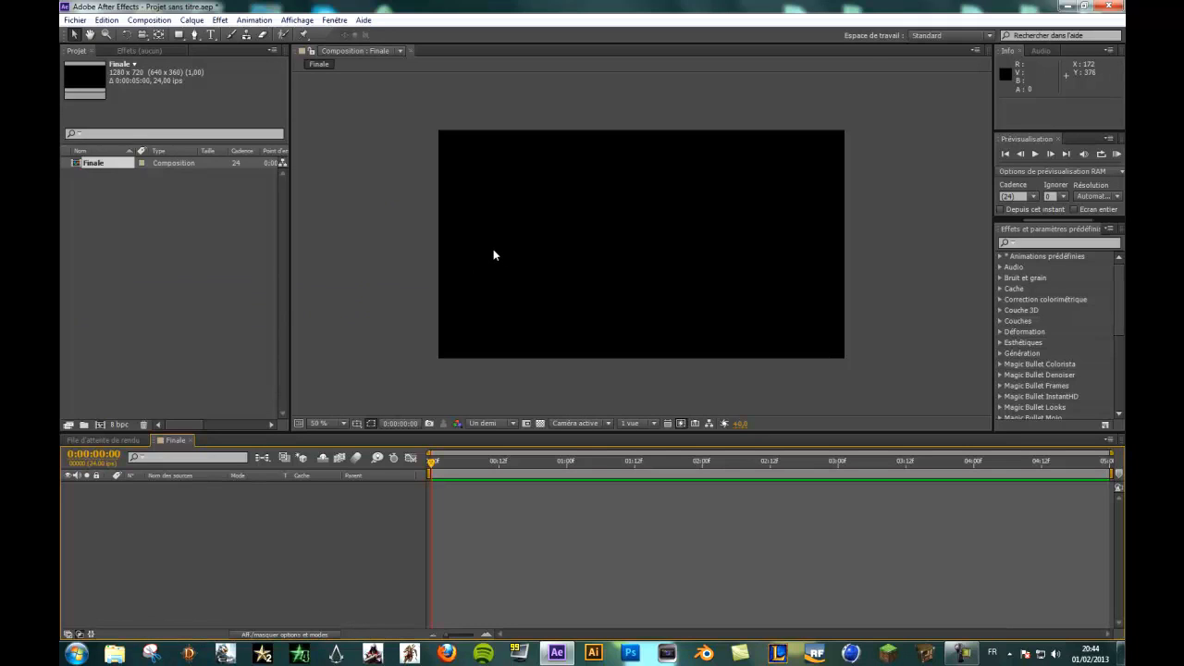
pyautogui.click(191, 19)
pyautogui.moveTo(219, 37)
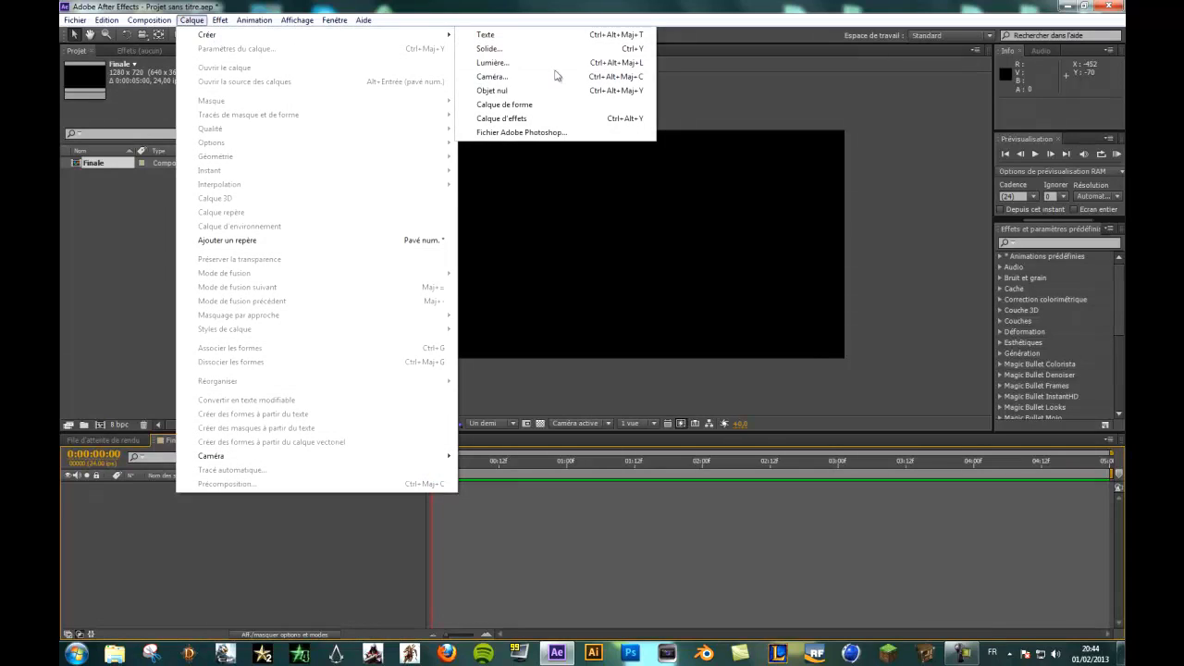
pyautogui.click(488, 48)
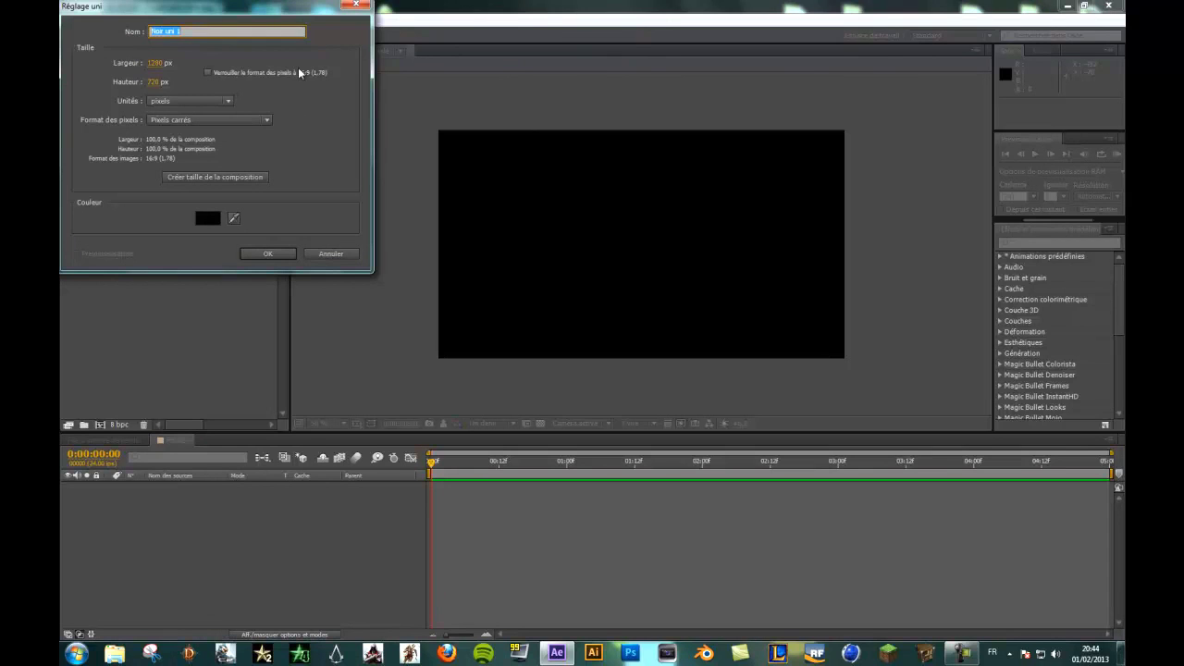
pyautogui.click(264, 255)
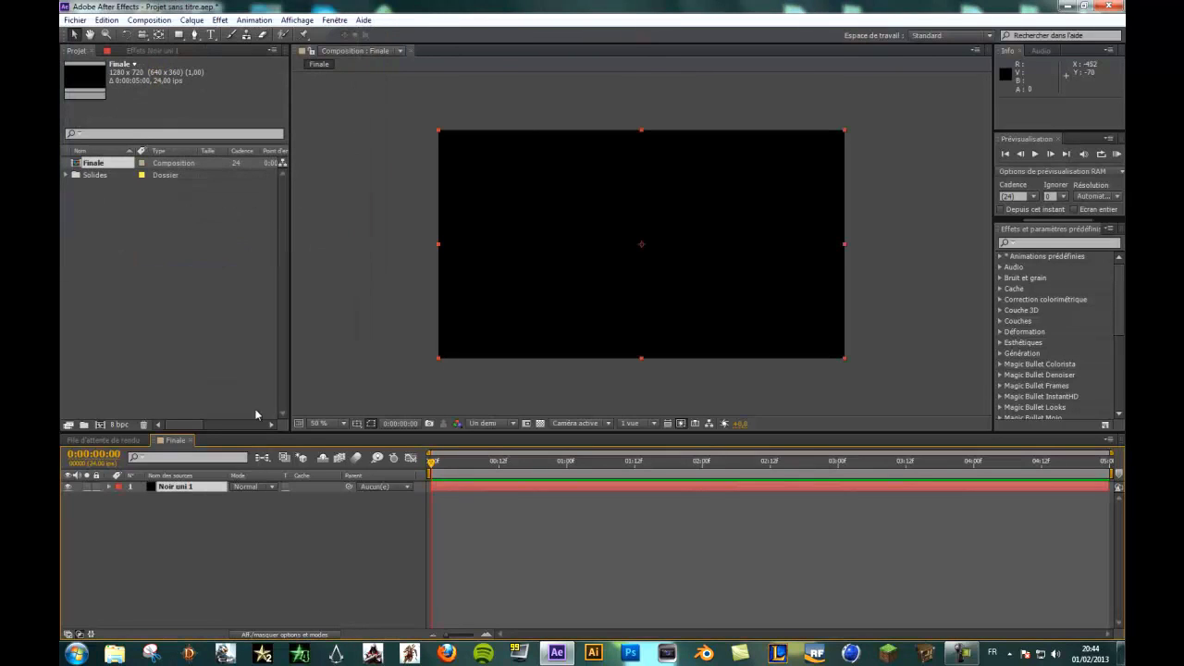
# Apply the Bruit fractal (fractal noise) effect to the black solid layer.
pyautogui.click(1019, 244)
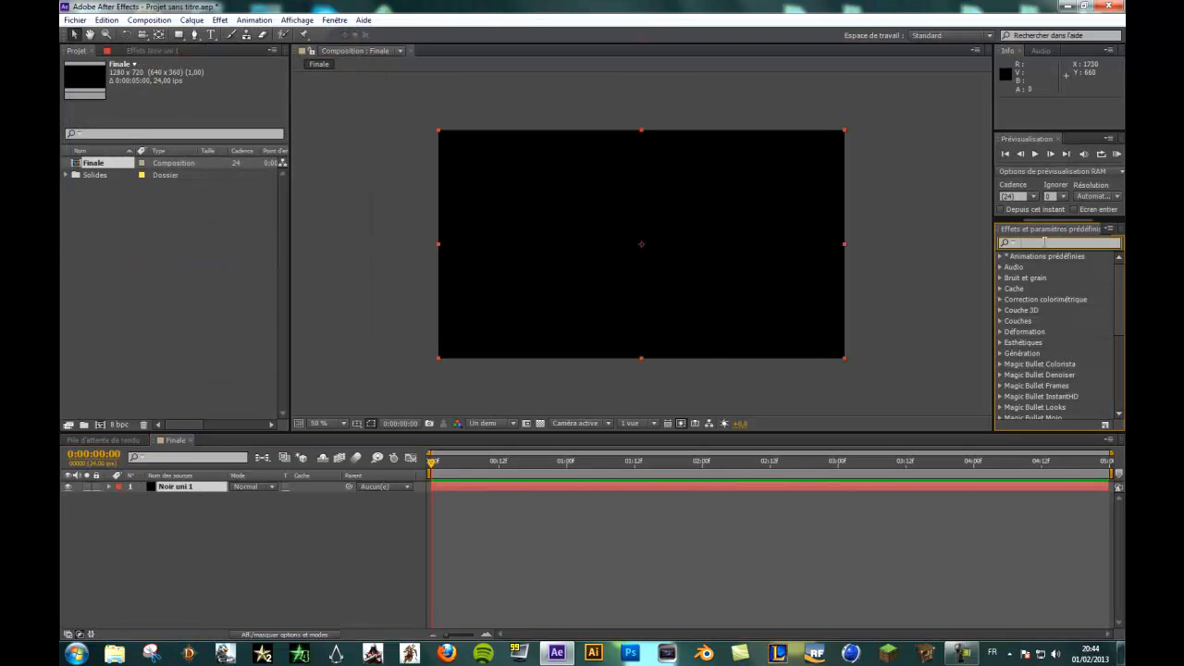
pyautogui.click(220, 21)
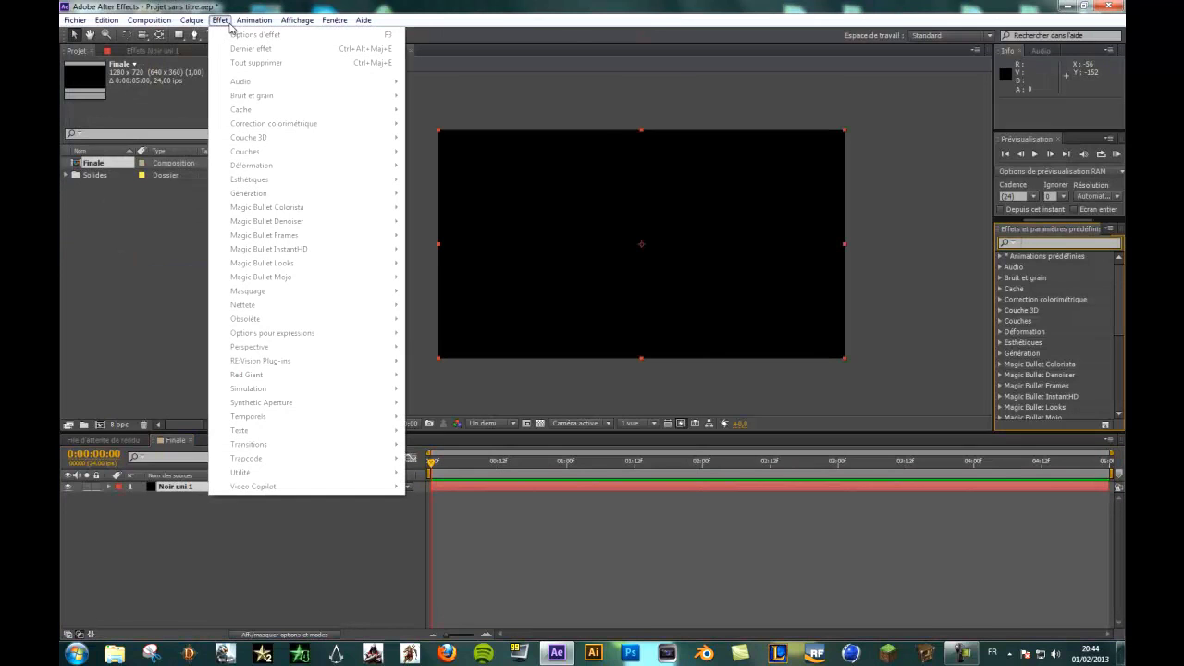
pyautogui.click(204, 488)
pyautogui.click(205, 488)
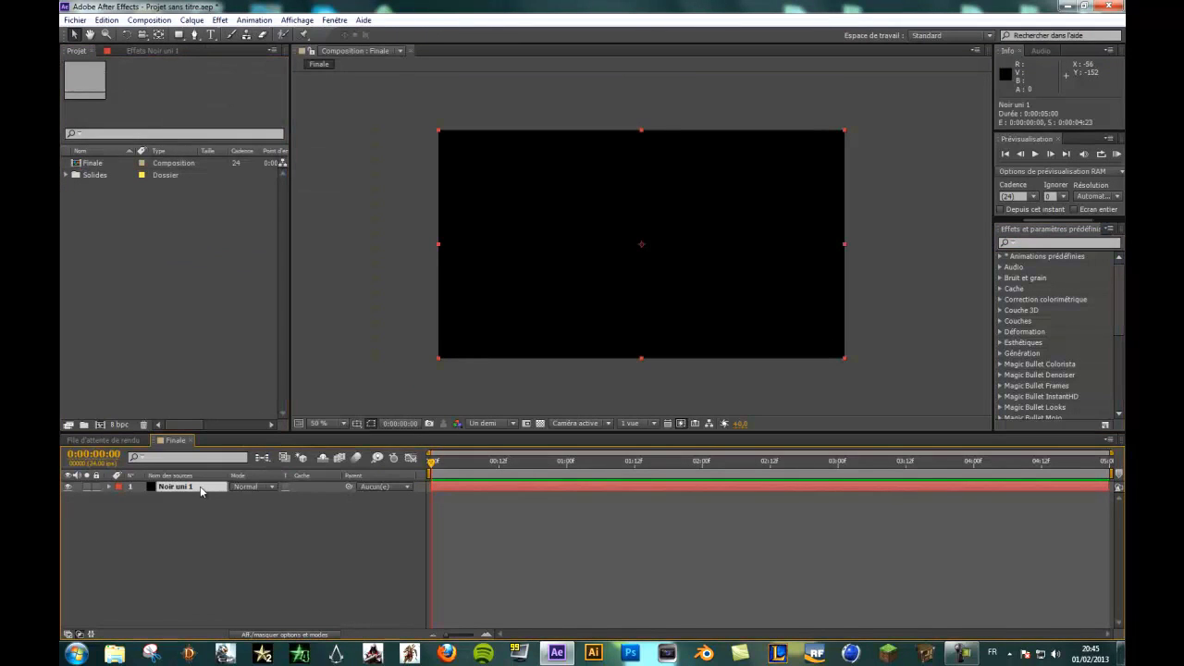
pyautogui.click(220, 21)
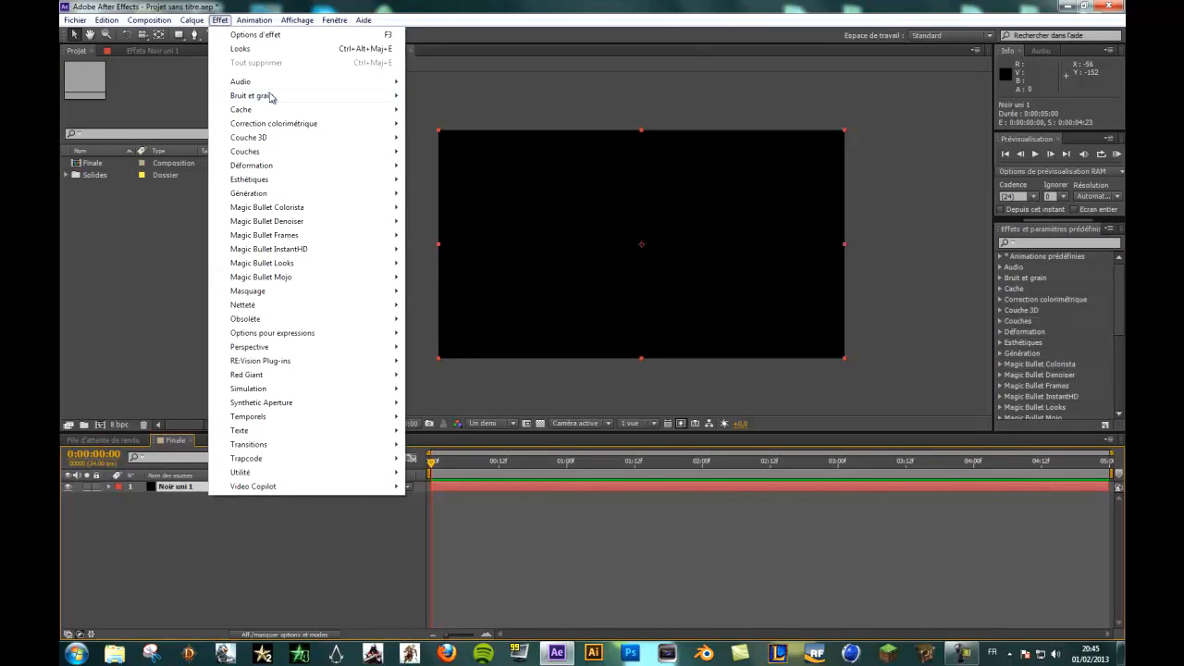
pyautogui.moveTo(271, 97)
pyautogui.moveTo(262, 171)
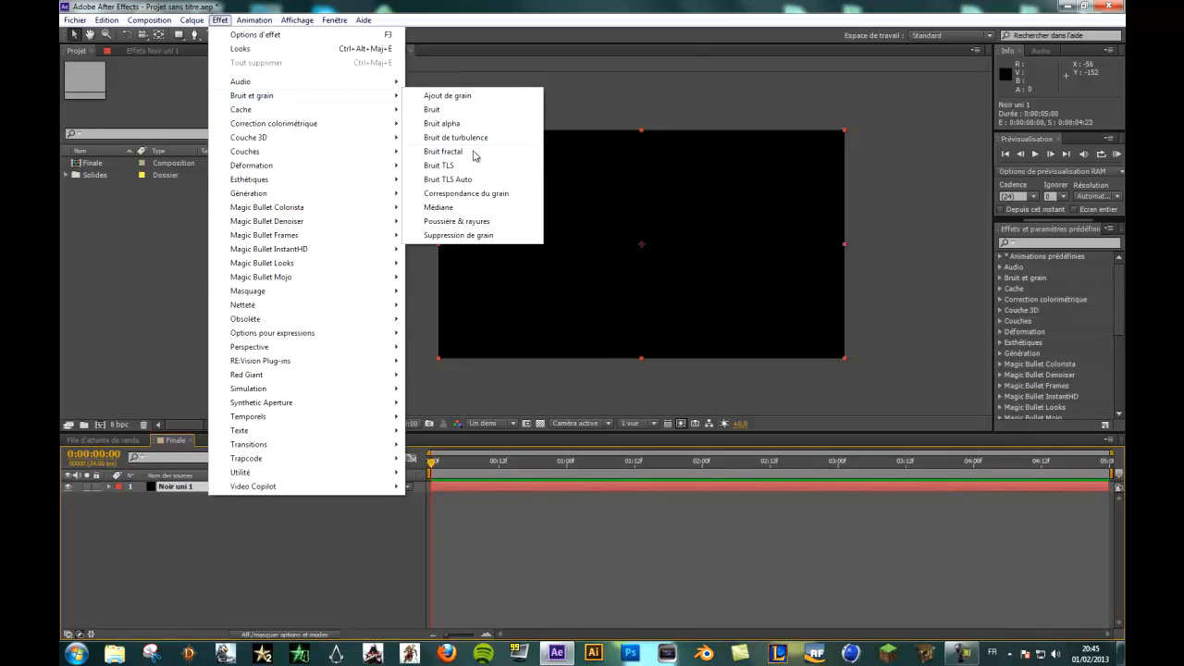
pyautogui.click(444, 152)
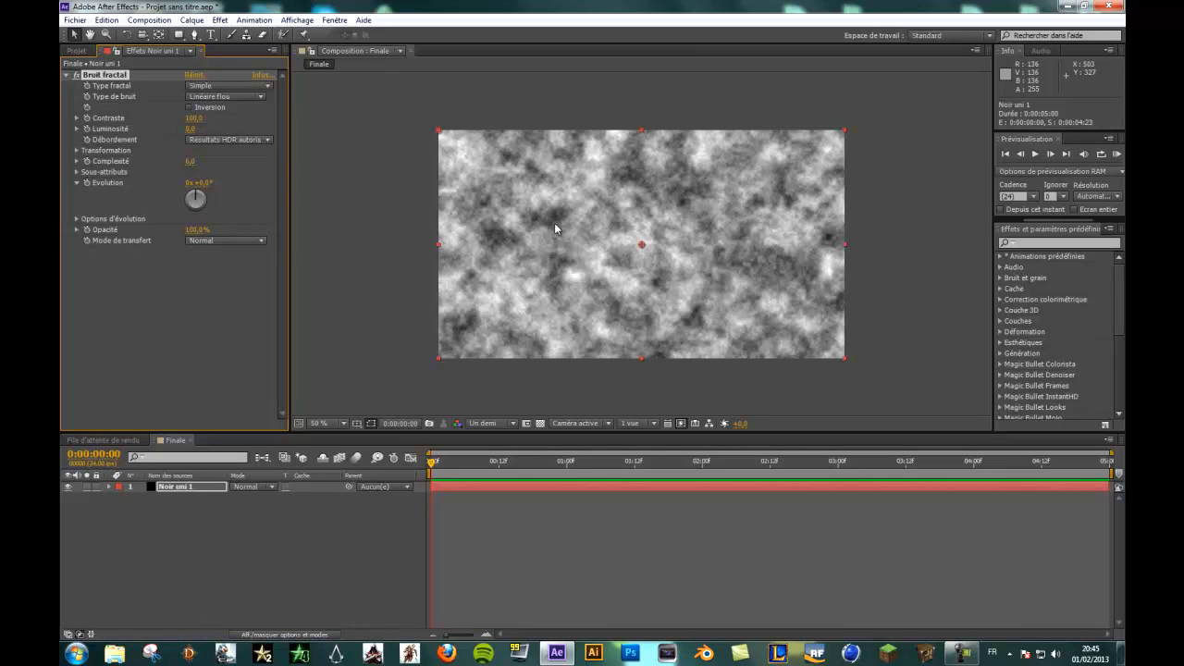
# Set the fractal noise contrast to 190.
pyautogui.click(195, 119)
pyautogui.write('190')
pyautogui.press('Return')
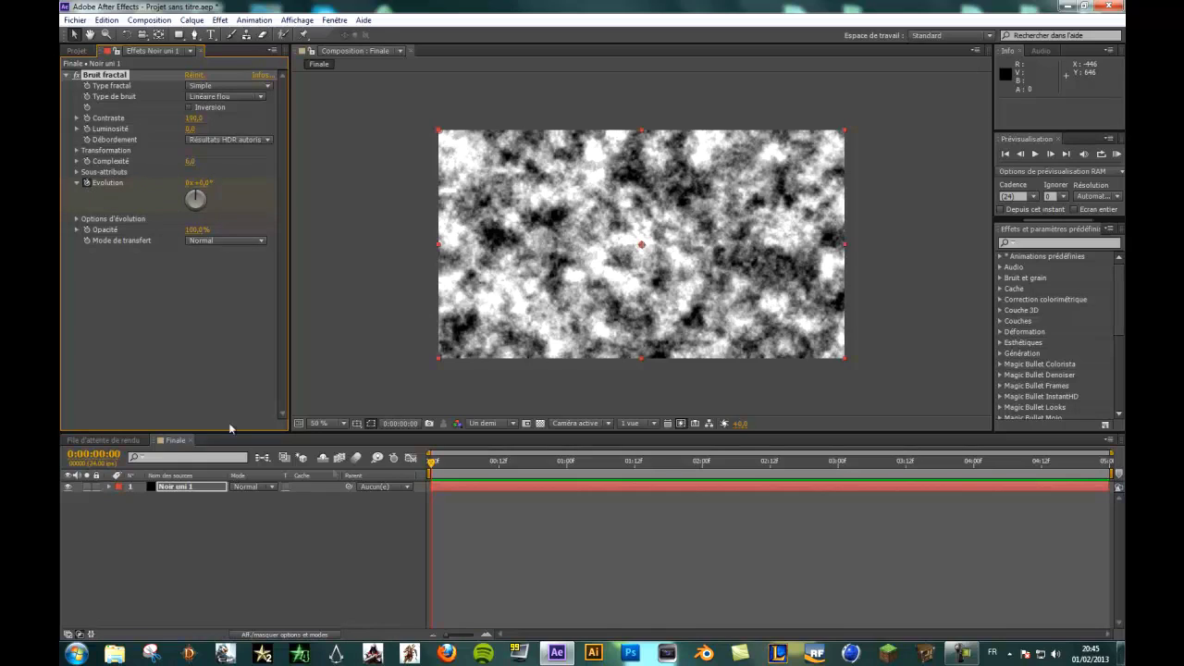
# Animate the fractal noise's Evolution so it reaches 3 revolutions at 0:00:04:23, the last frame of the timeline.
pyautogui.moveTo(430, 467); pyautogui.dragTo(1108, 468)
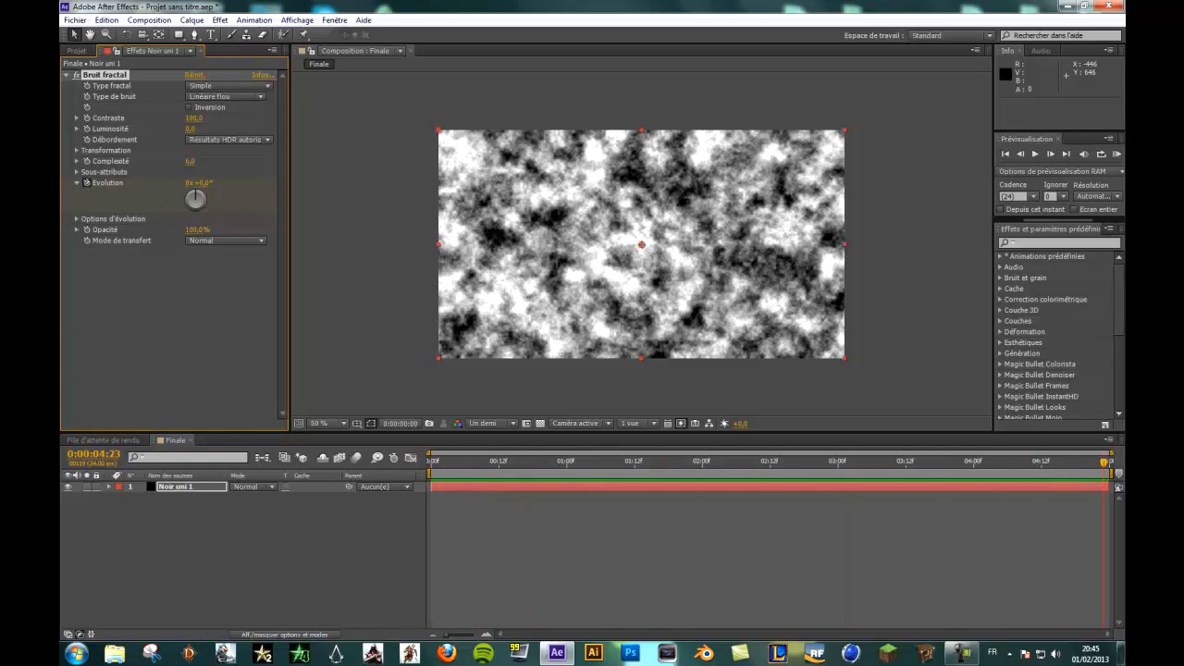
pyautogui.click(188, 183)
pyautogui.write('3')
pyautogui.press('Return')
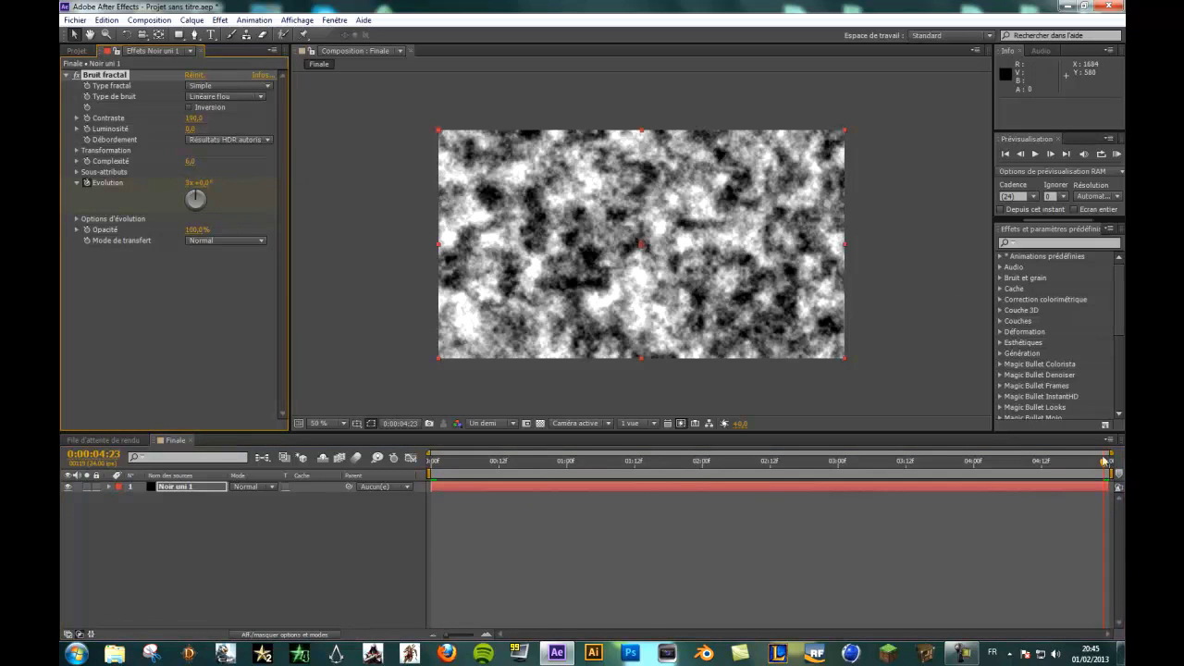
# Play the noise animation from the first frame with the preview resolution kept at Un demi (half).
pyautogui.moveTo(1109, 462); pyautogui.dragTo(410, 460)
pyautogui.click(508, 424)
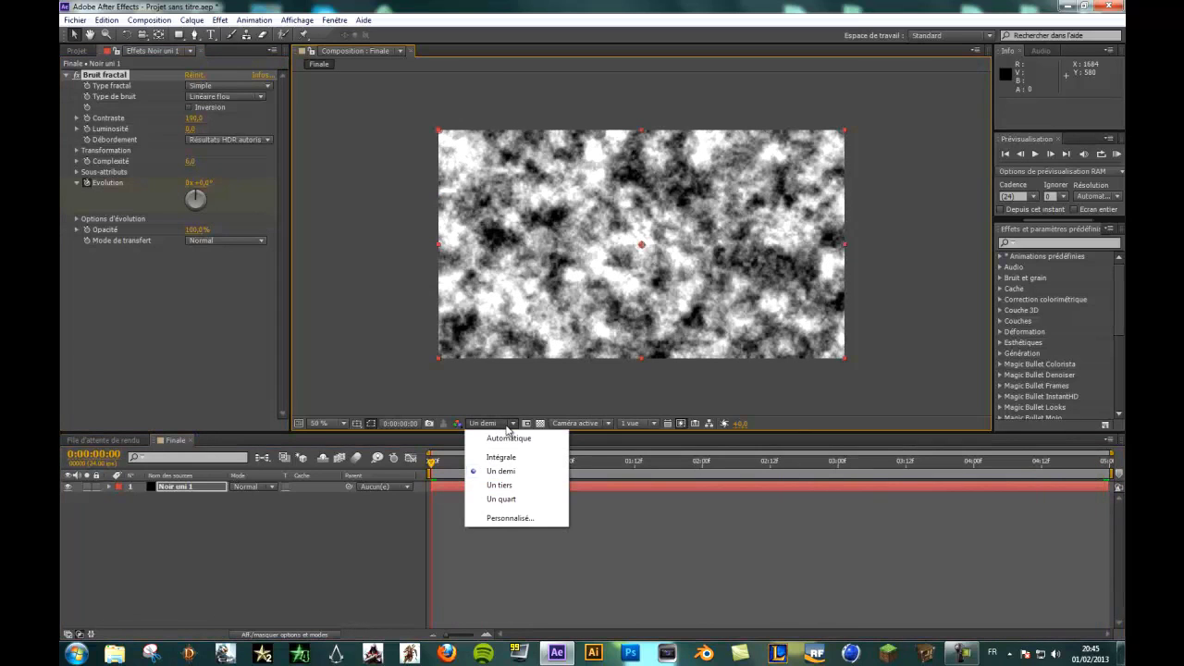
pyautogui.click(510, 424)
pyautogui.click(511, 424)
pyautogui.click(533, 476)
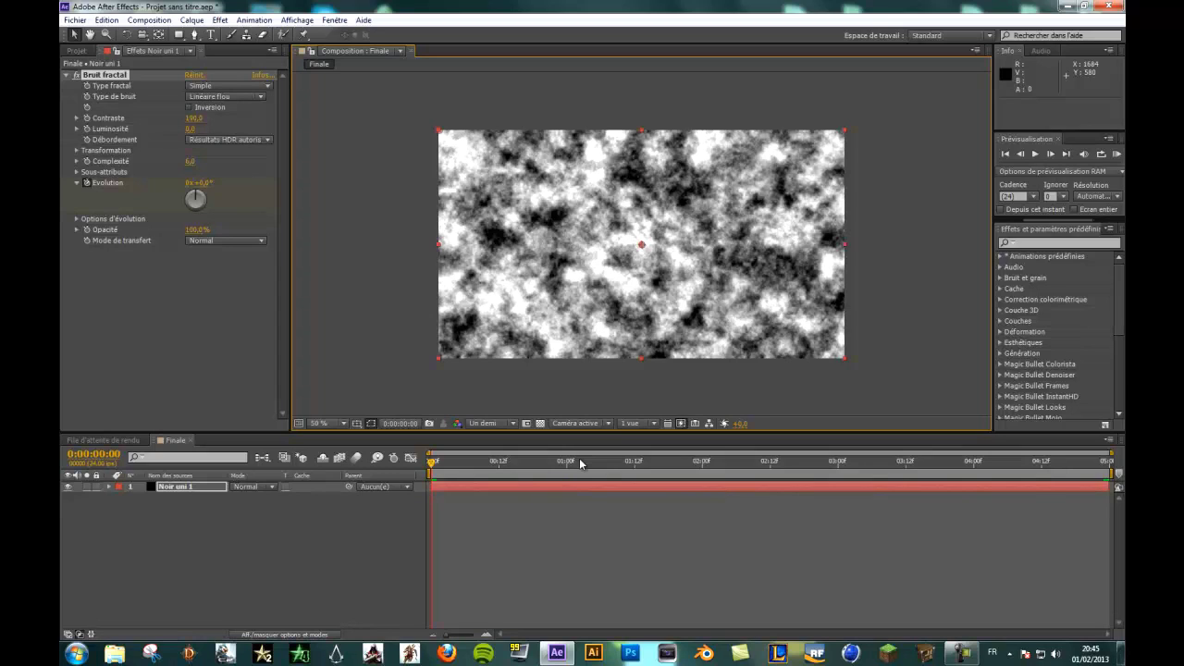
pyautogui.press('space')
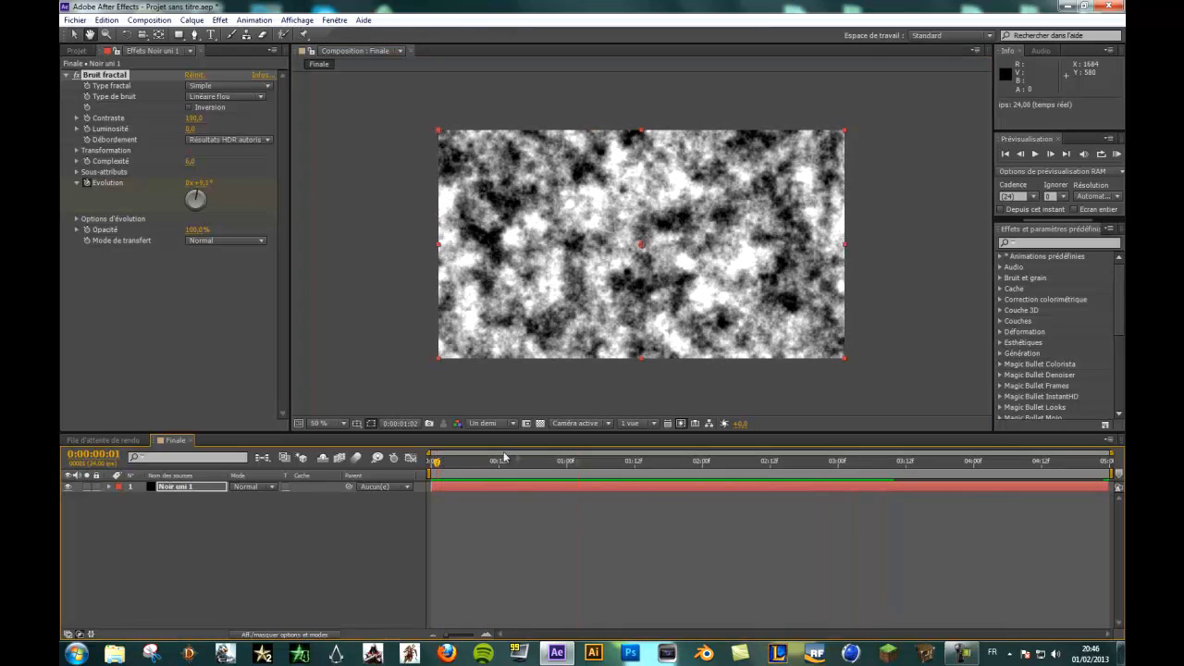
pyautogui.press('space')
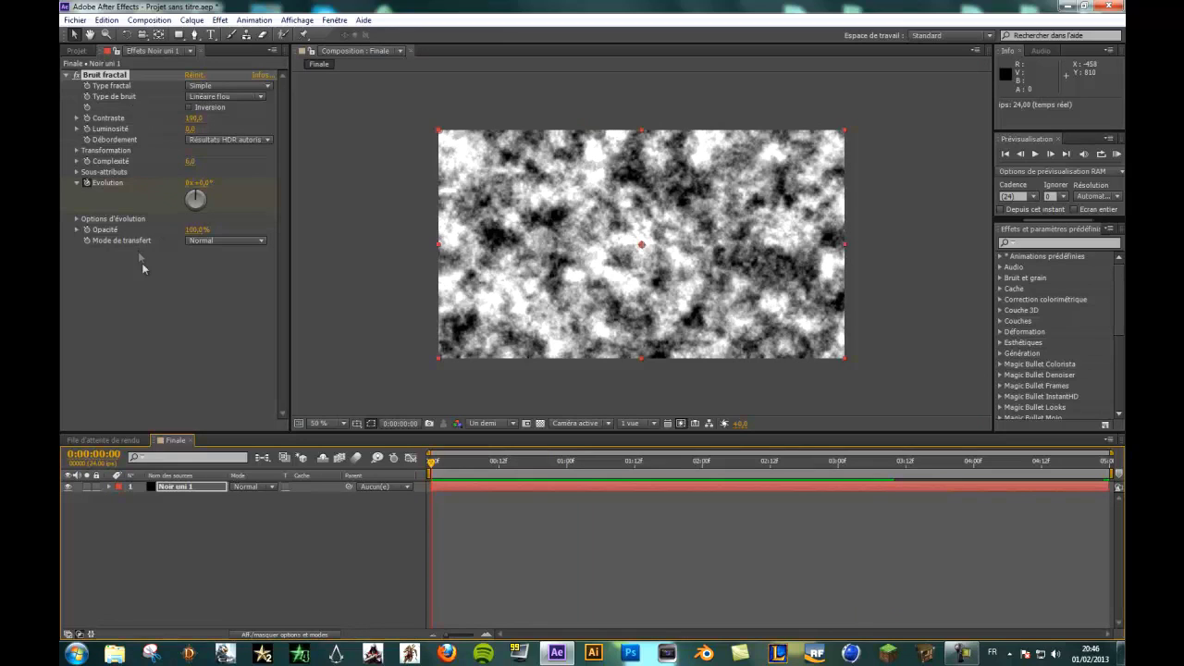
# Add an adjustment layer (Calque d'effets) above the fractal noise solid.
pyautogui.click(181, 295)
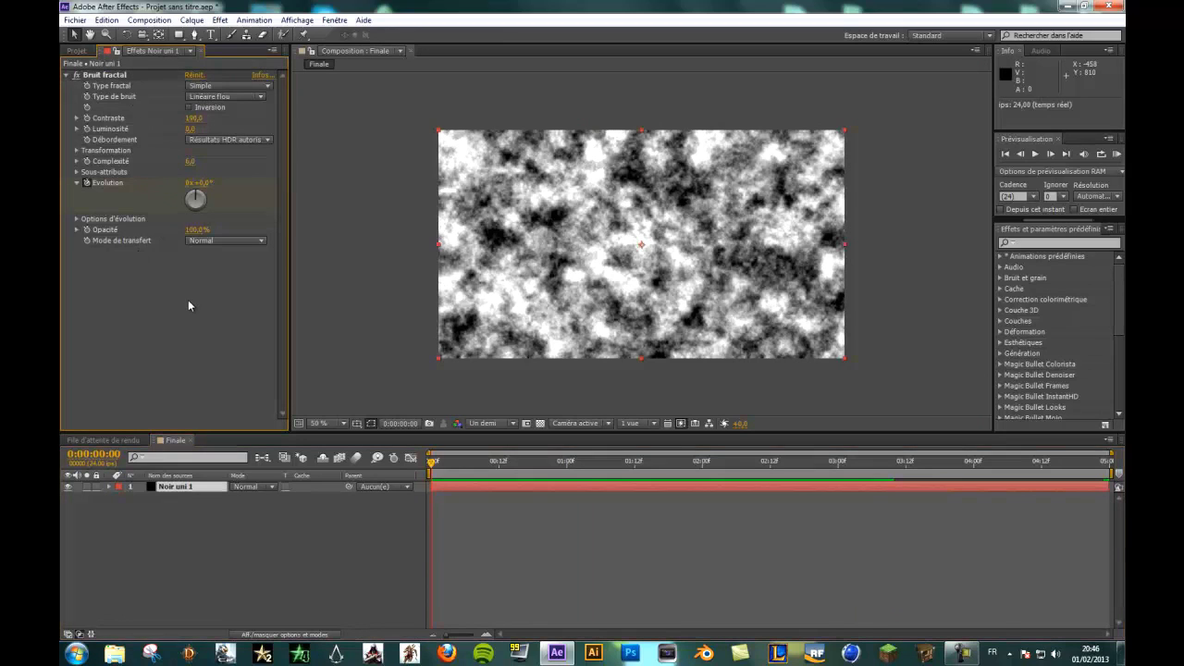
pyautogui.click(201, 22)
pyautogui.moveTo(211, 37)
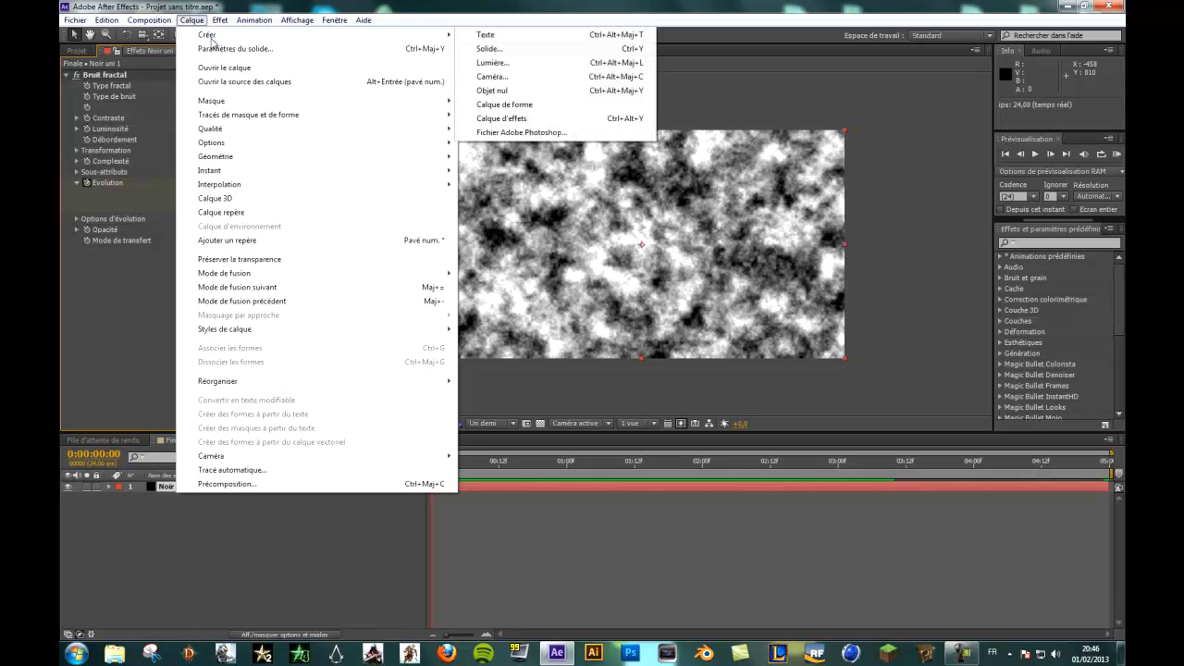
pyautogui.click(539, 120)
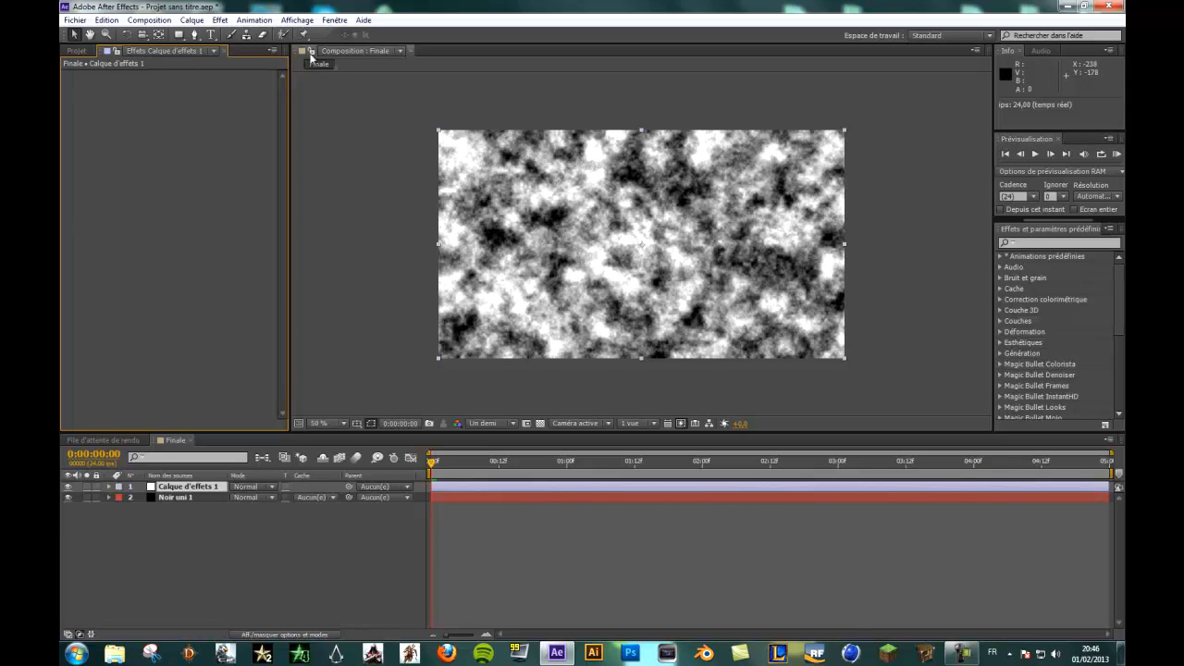
# Apply the CC Vector Blur effect to the adjustment layer.
pyautogui.click(218, 21)
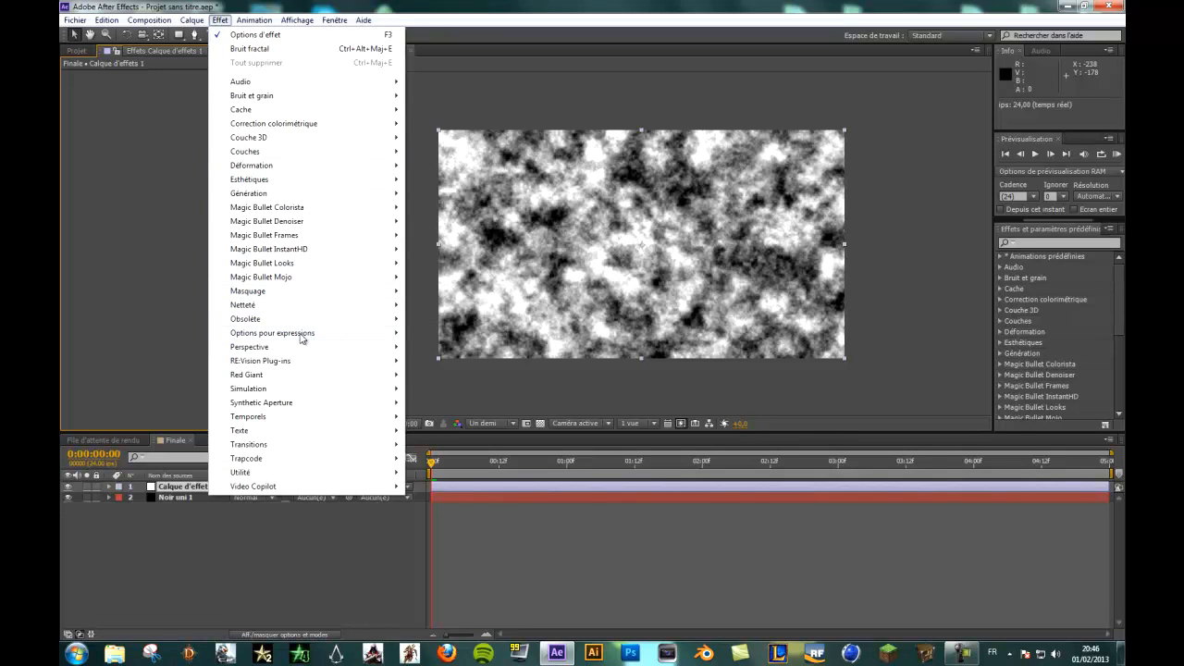
pyautogui.moveTo(292, 317)
pyautogui.click(454, 362)
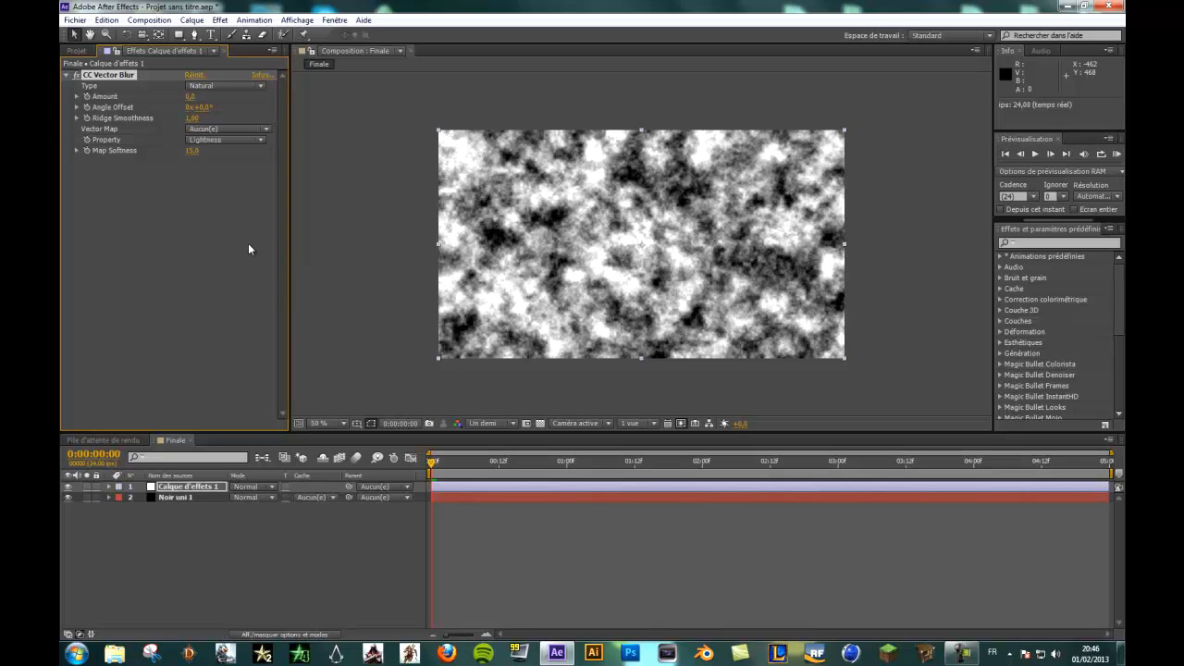
# Set the CC Vector Blur Amount to 500 and its Map Softness to 22.
pyautogui.click(191, 98)
pyautogui.write('500')
pyautogui.press('Return')
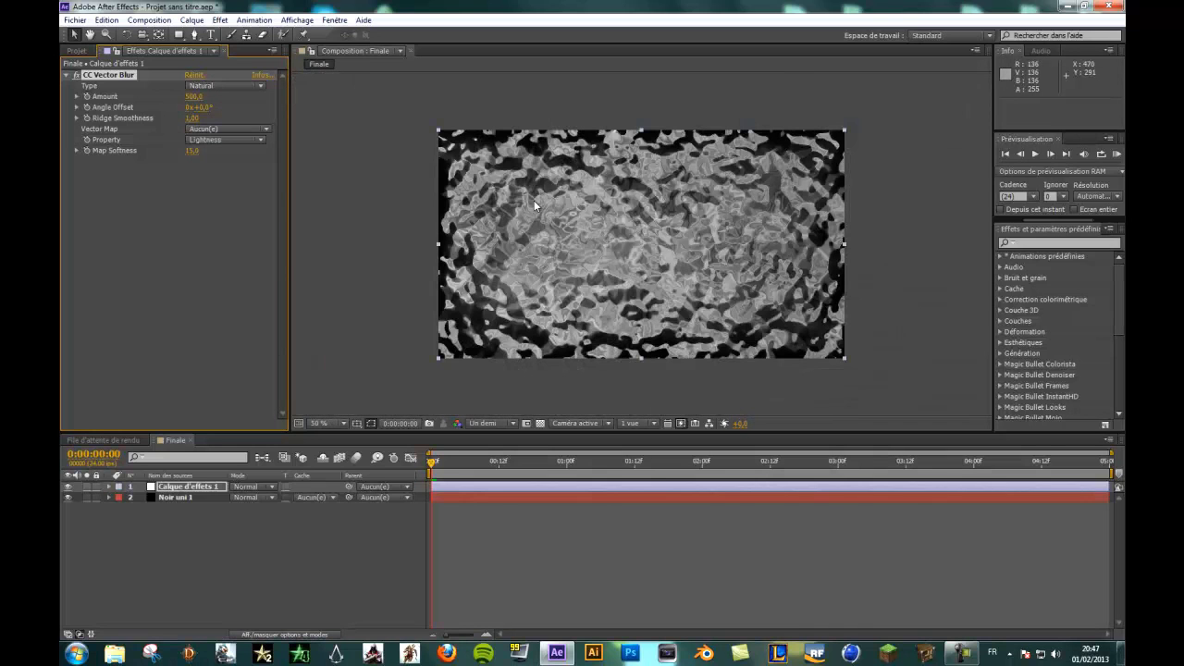
pyautogui.click(194, 152)
pyautogui.write('22')
pyautogui.press('Return')
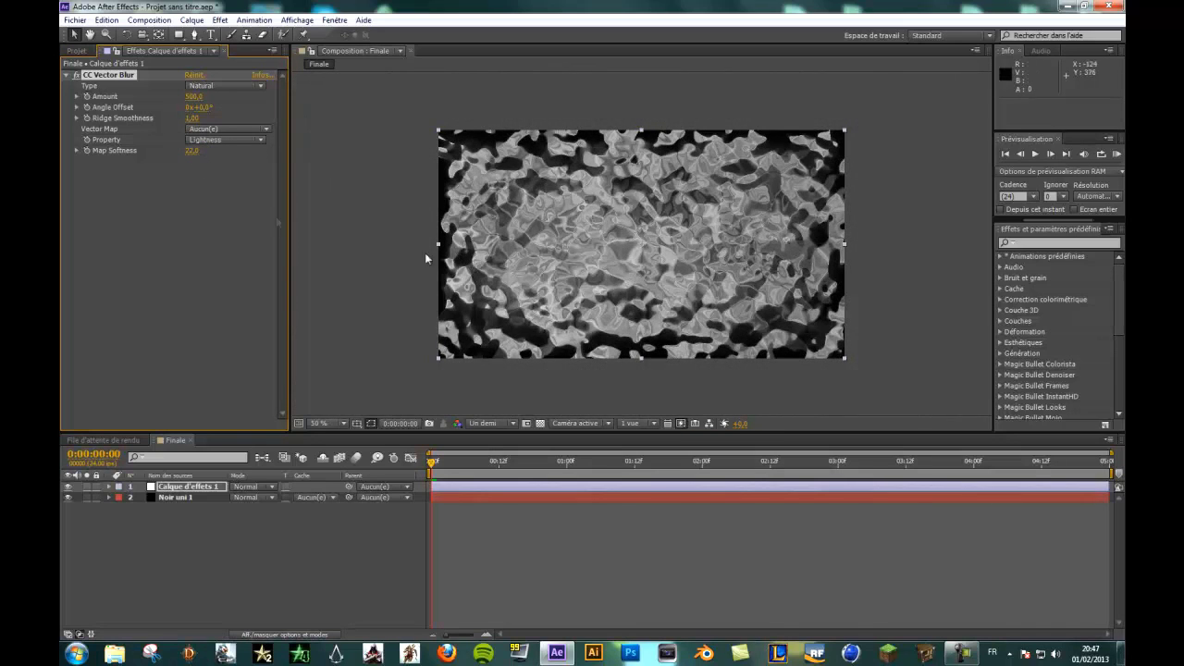
# Try a low Map Softness of about 5 on CC Vector Blur, and raise it to about 52.
pyautogui.moveTo(194, 153)
pyautogui.mouseDown()
pyautogui.moveTo(116, 151)
pyautogui.moveTo(191, 159)
pyautogui.mouseUp()
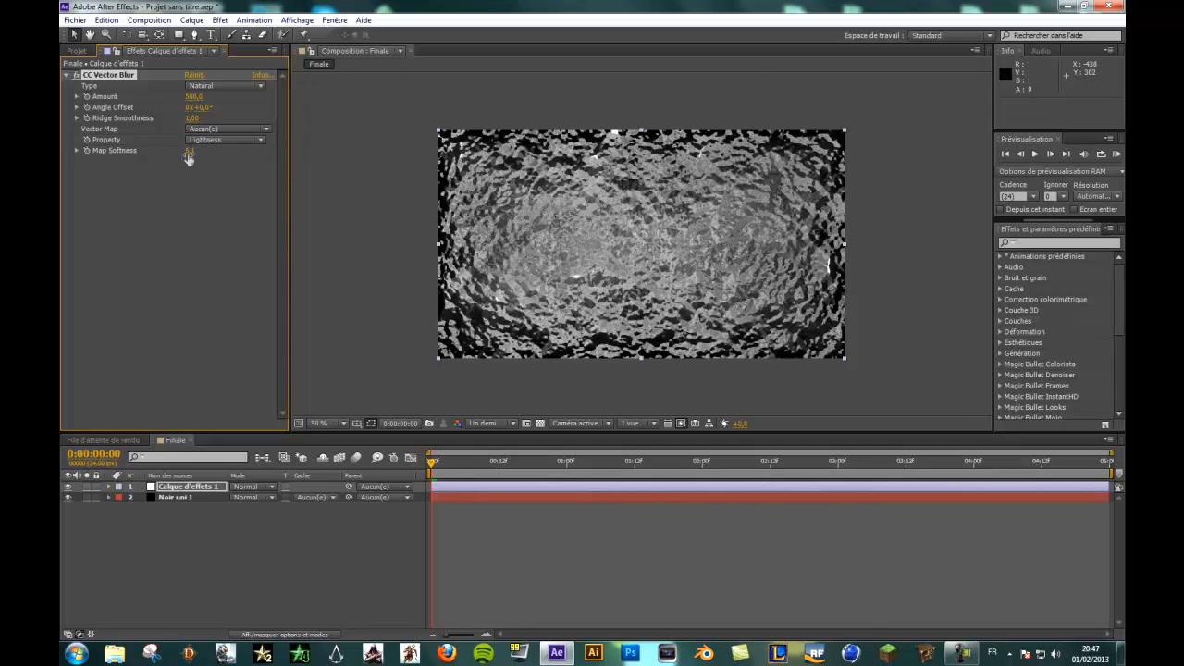
pyautogui.scroll(4, 530, 212)
pyautogui.scroll(-4, 528, 207)
pyautogui.moveTo(190, 151); pyautogui.dragTo(523, 183)
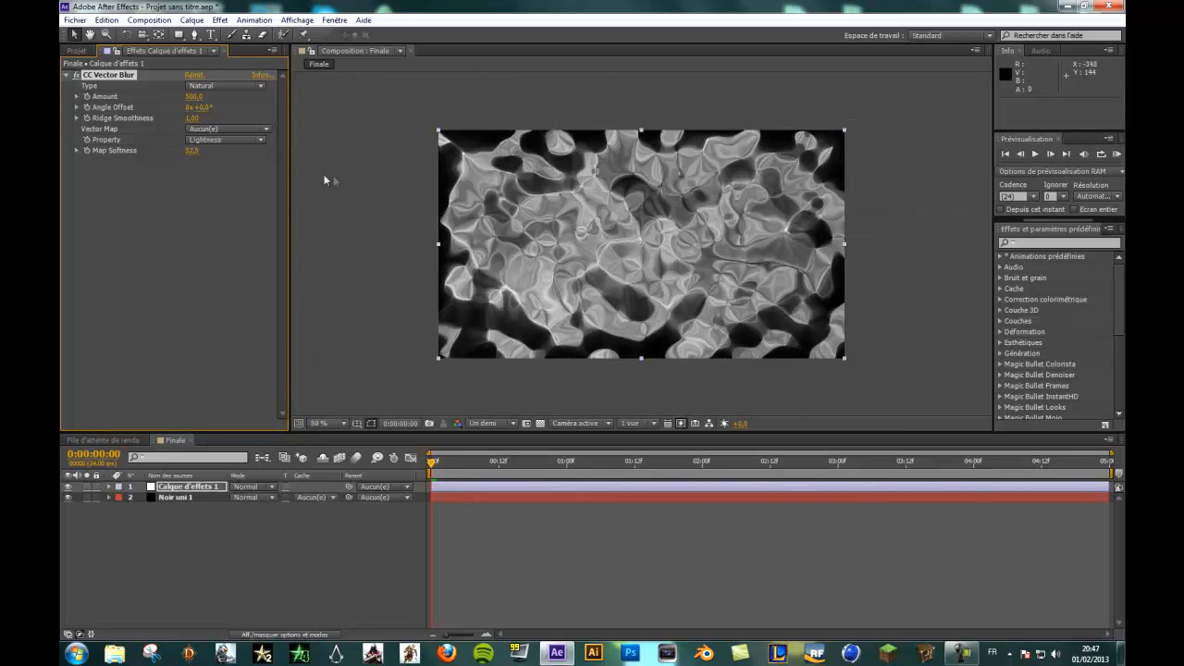
# Set the CC Vector Blur Map Softness to 22.
pyautogui.click(191, 151)
pyautogui.write('20')
pyautogui.press('Return')
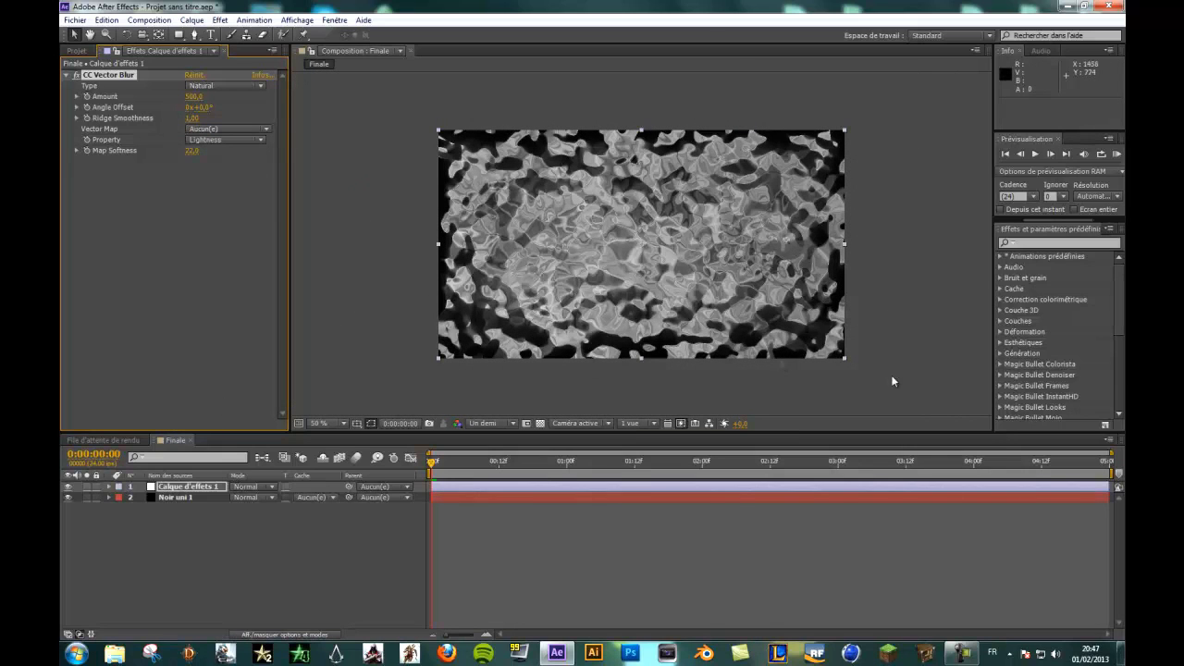
# Apply the Colorama colour-correction effect to the adjustment layer.
pyautogui.click(219, 20)
pyautogui.moveTo(287, 125)
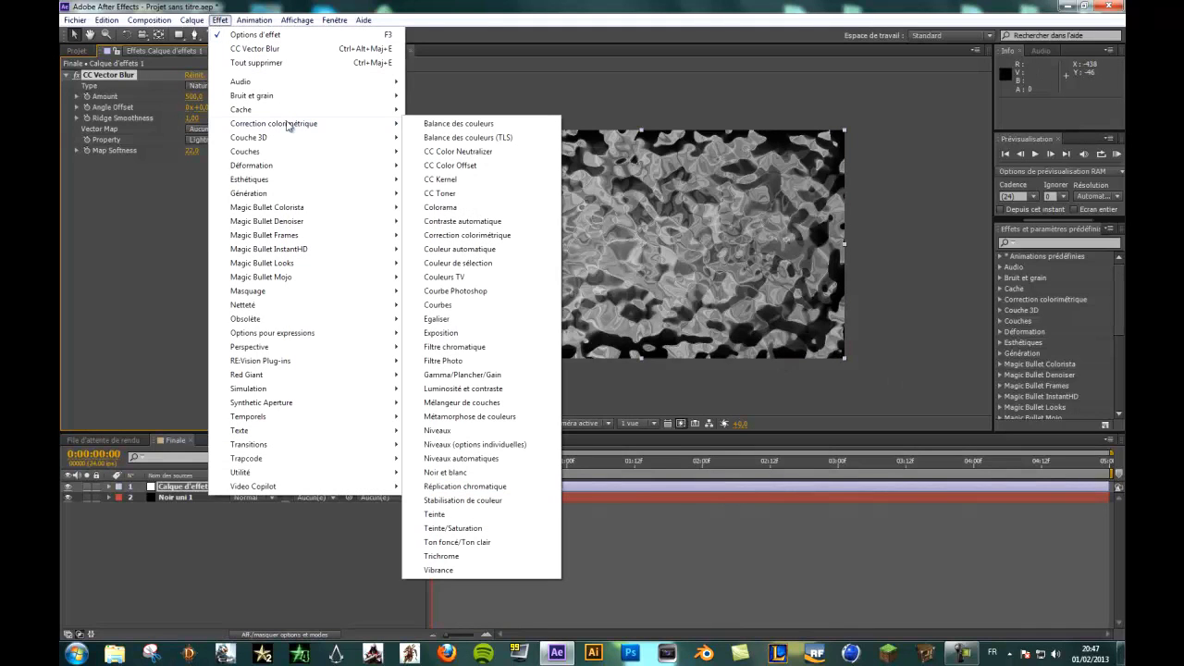
pyautogui.click(476, 207)
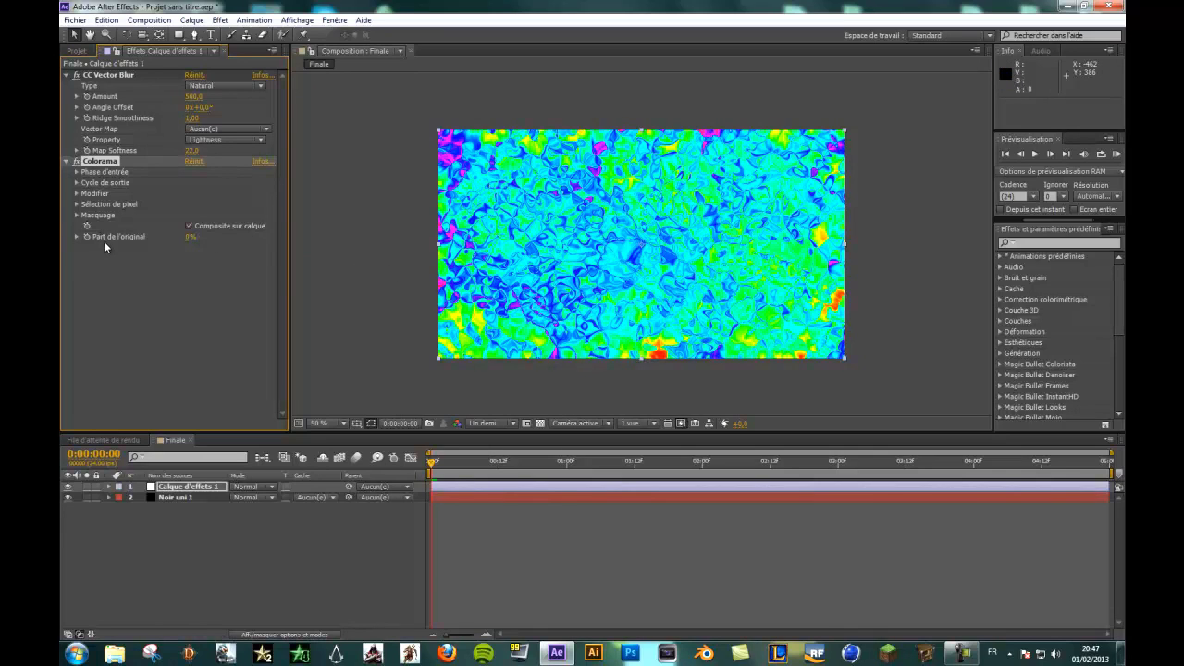
# Set Colorama's output cycle (Cycle de sortie) to the preset palette Dégradé bleu.
pyautogui.click(78, 184)
pyautogui.click(207, 194)
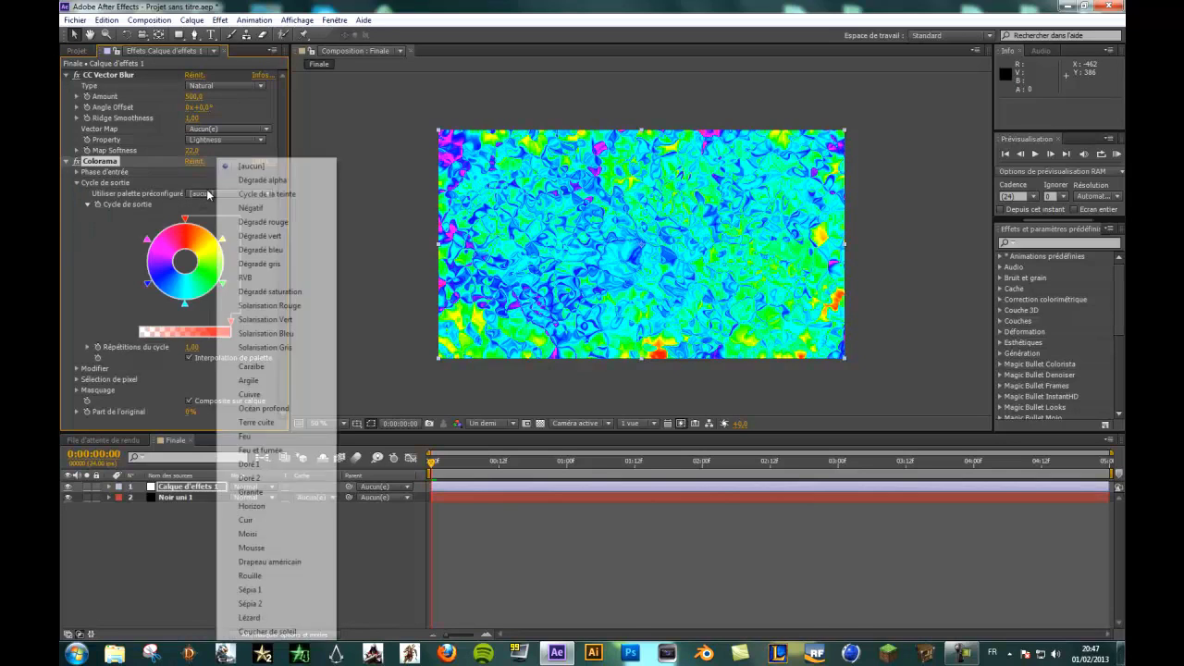
pyautogui.click(202, 193)
pyautogui.click(198, 193)
pyautogui.click(196, 193)
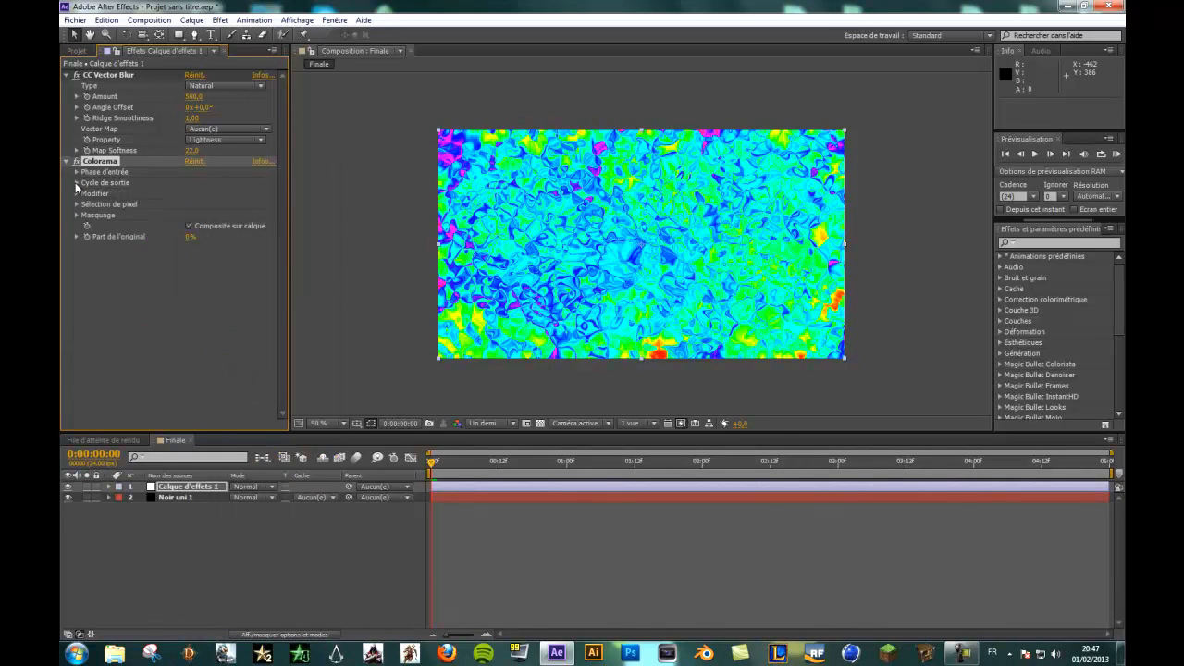
pyautogui.click(224, 193)
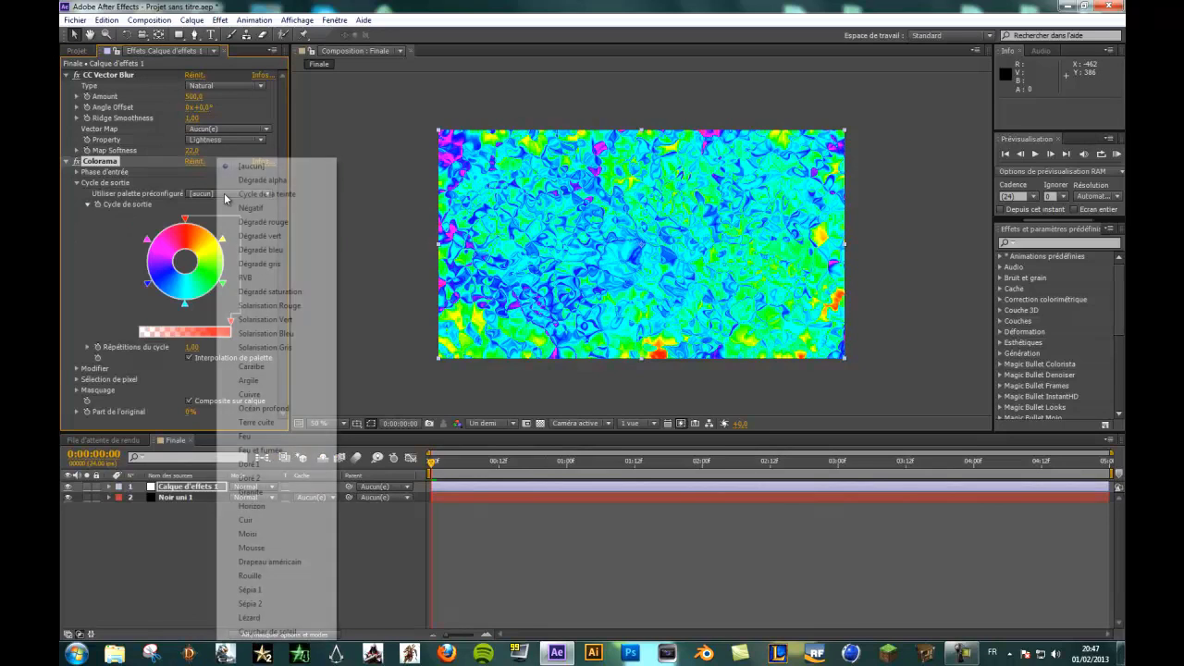
pyautogui.click(261, 250)
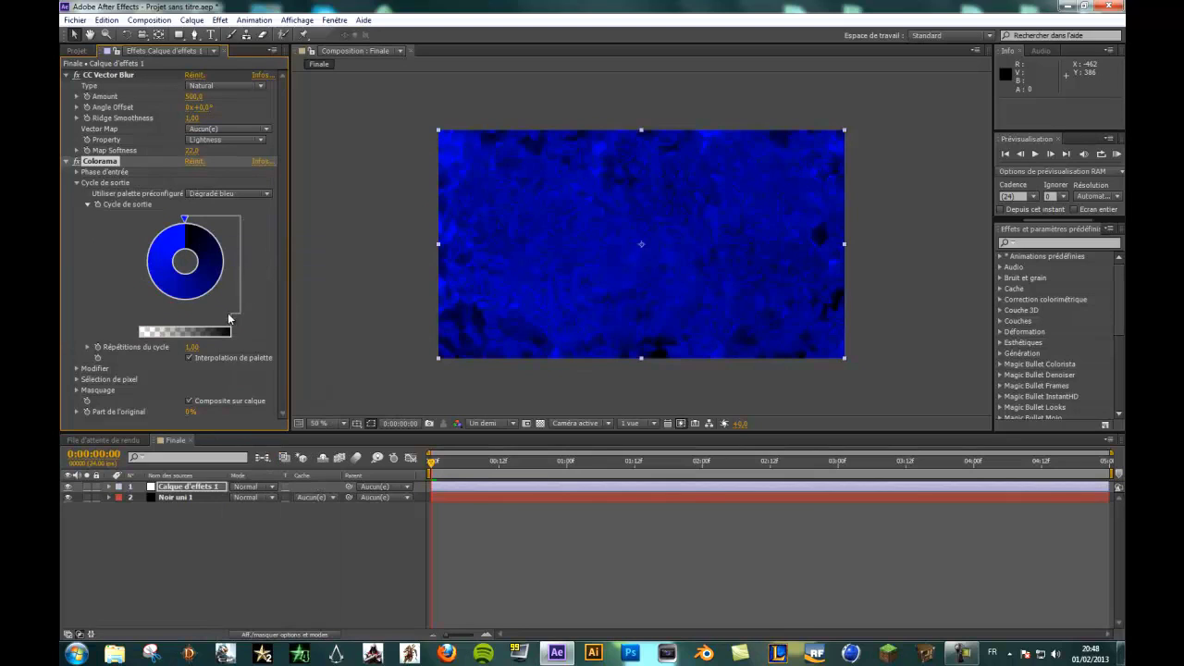
# Make the black stop of Colorama's output cycle fully transparent and reduce the blue stop to about a quarter opacity.
pyautogui.moveTo(166, 219); pyautogui.dragTo(169, 300)
pyautogui.moveTo(231, 324); pyautogui.dragTo(138, 330)
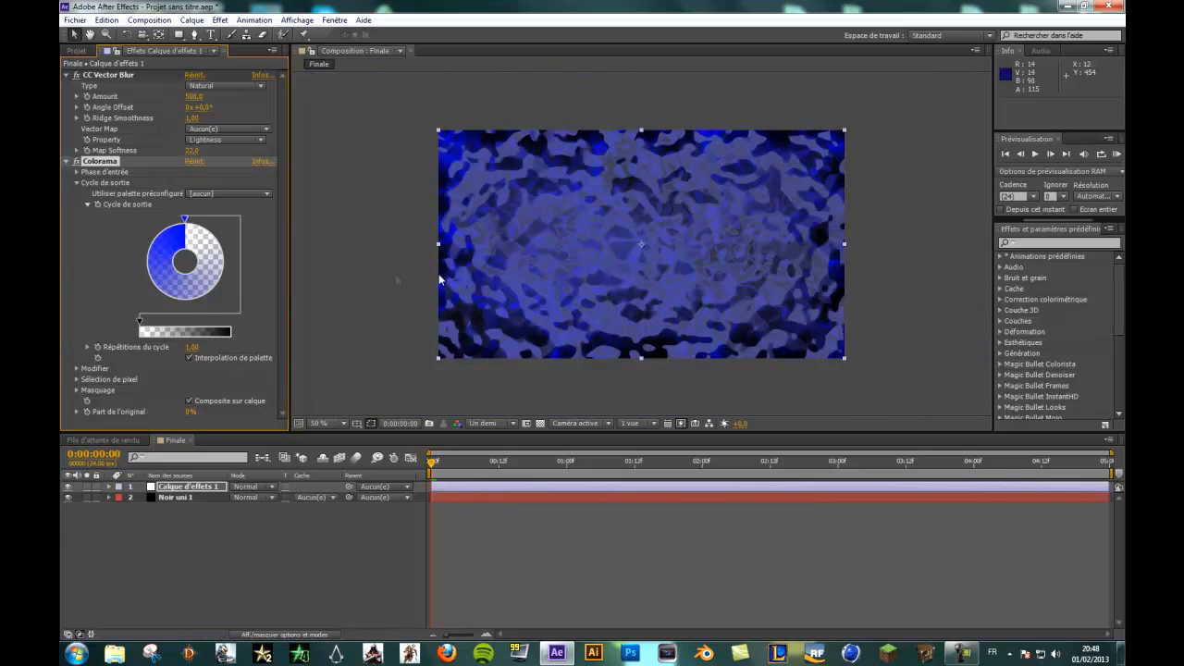
pyautogui.click(185, 220)
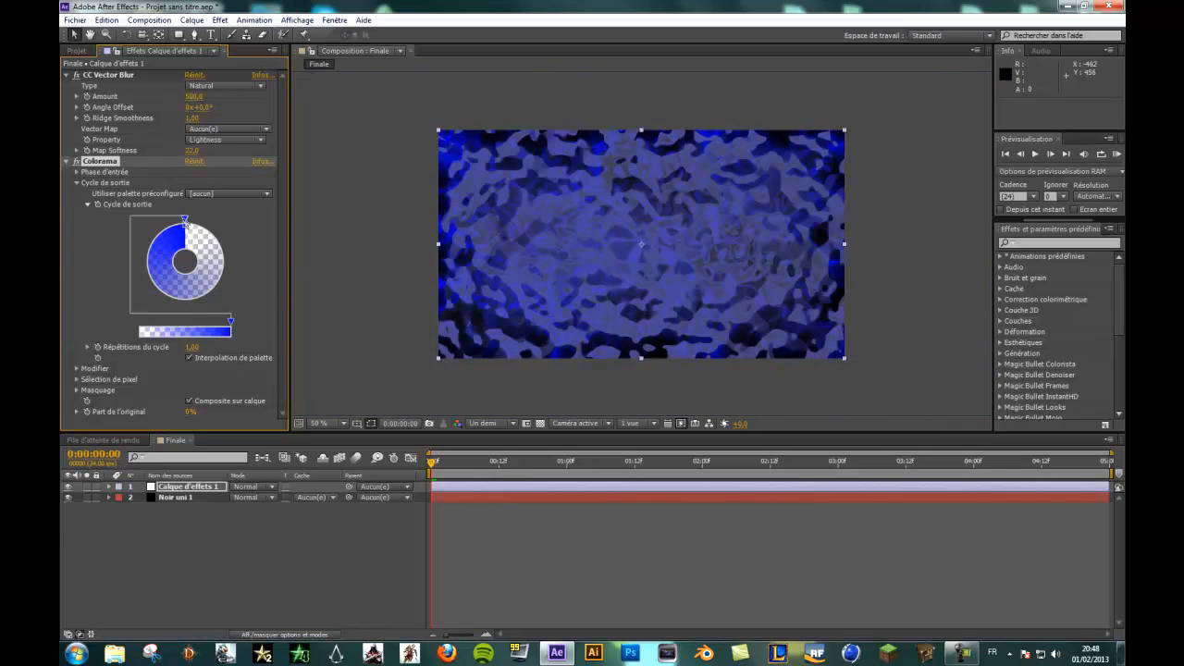
pyautogui.doubleClick(185, 220)
pyautogui.click(170, 218)
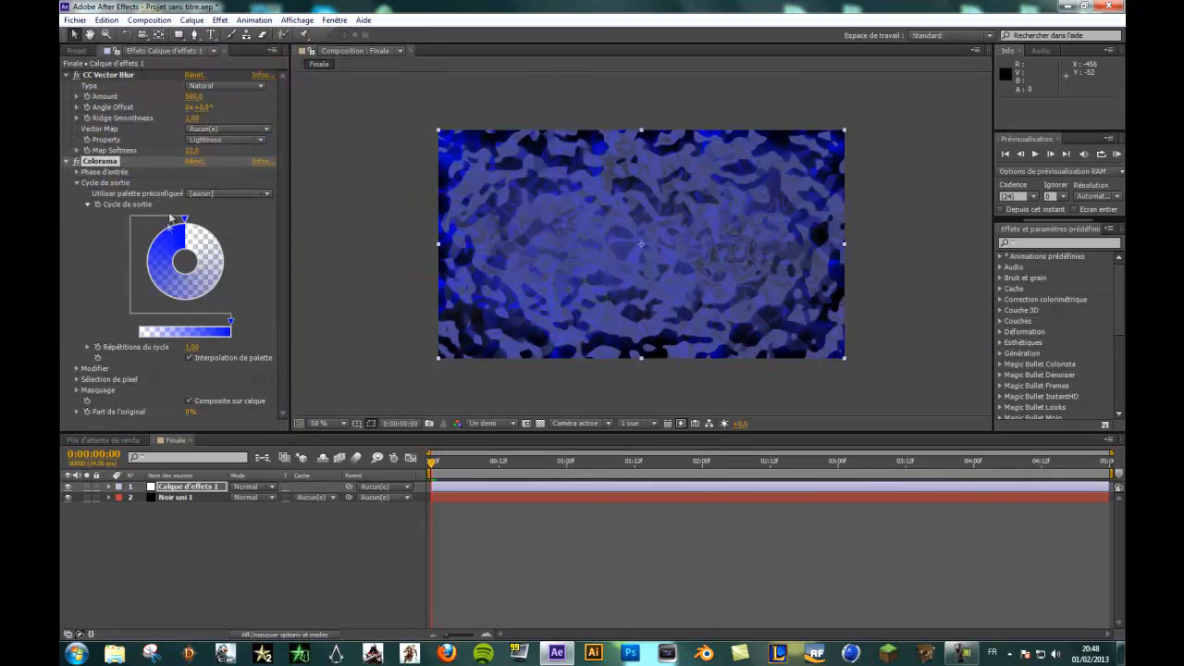
pyautogui.click(231, 322)
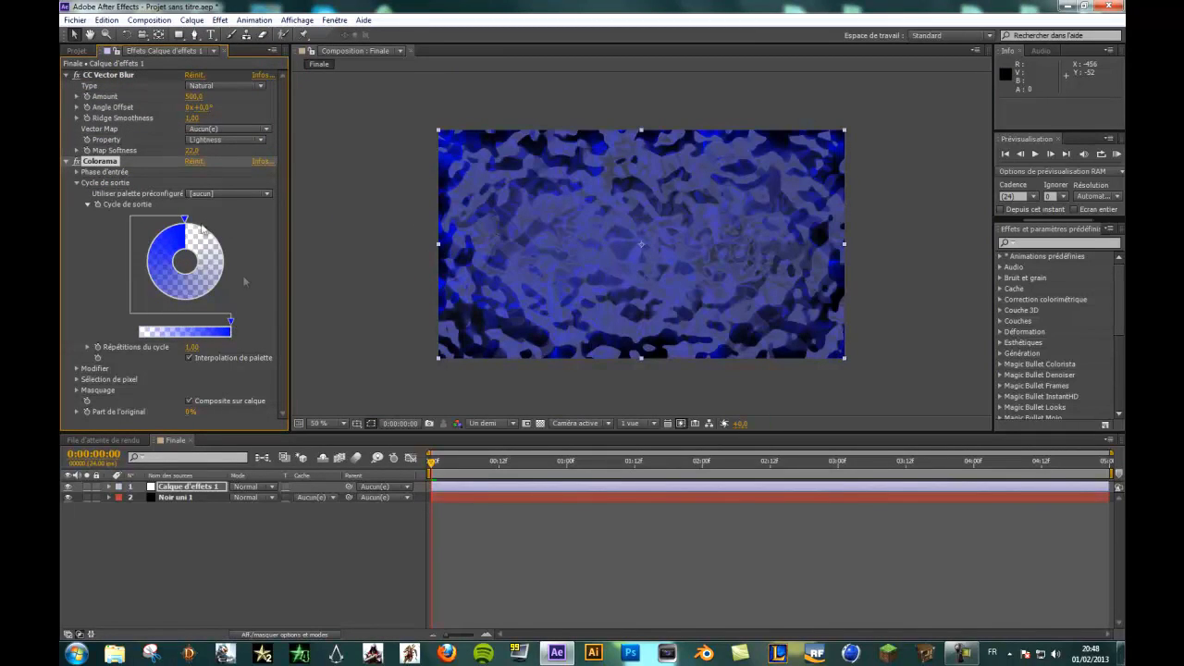
pyautogui.moveTo(231, 322); pyautogui.dragTo(163, 326)
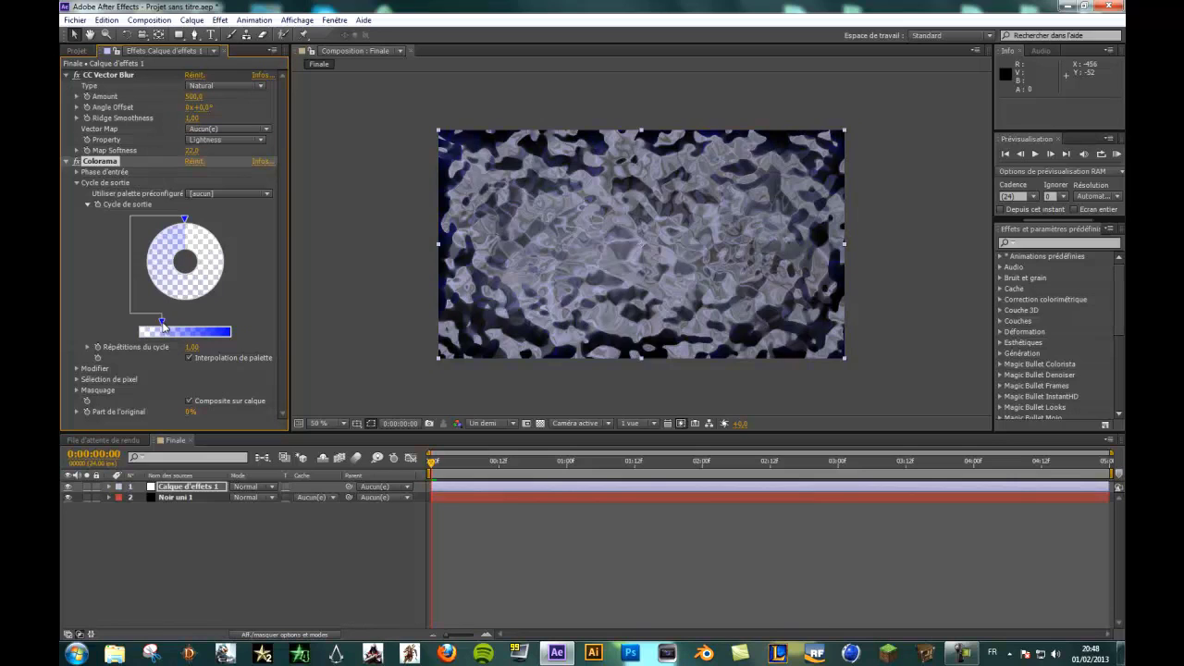
# Inspect the tinted background up close at Intégrale preview resolution, and return the resolution to Un demi.
pyautogui.click(494, 424)
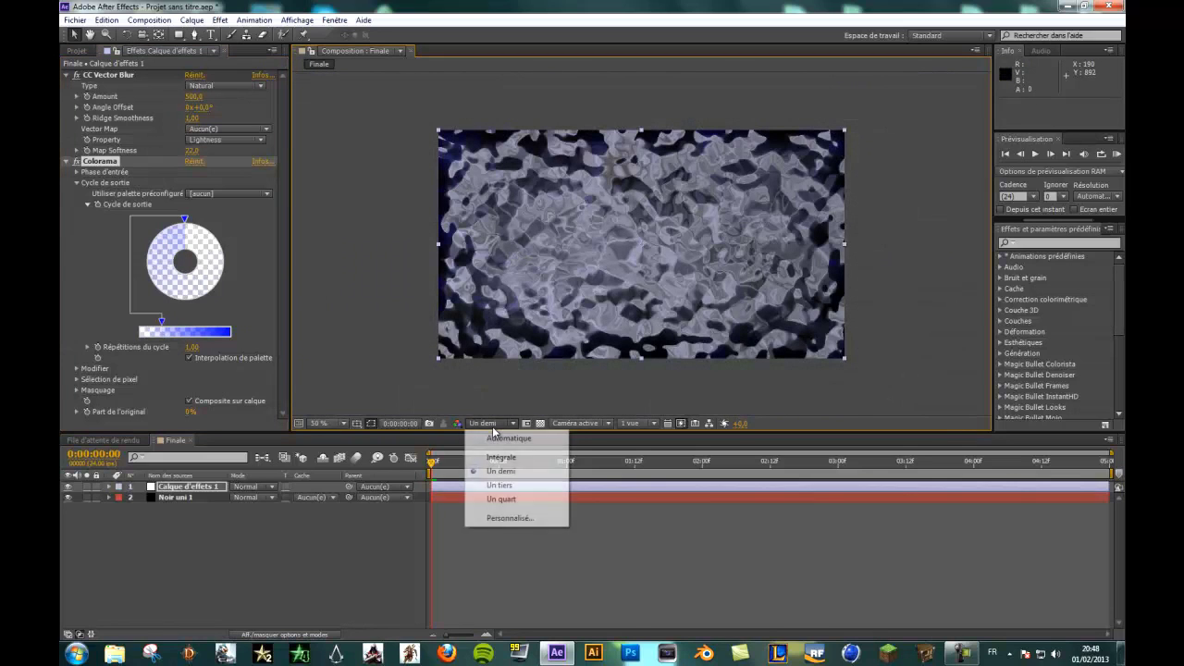
pyautogui.click(534, 458)
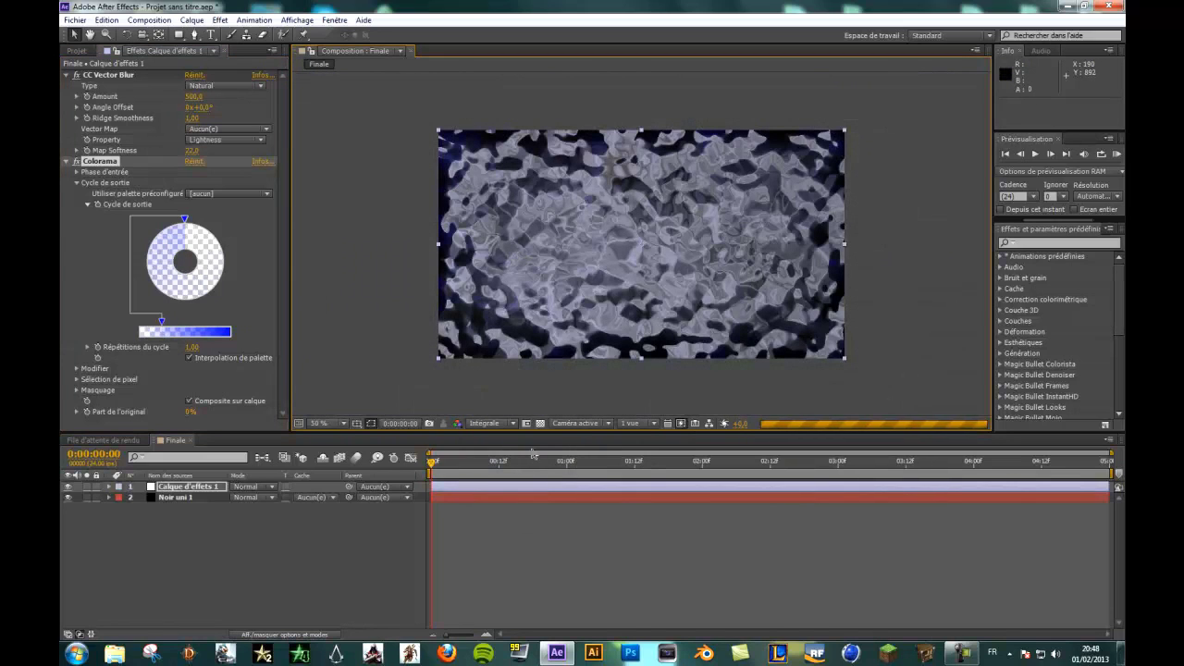
pyautogui.scroll(2, 576, 359)
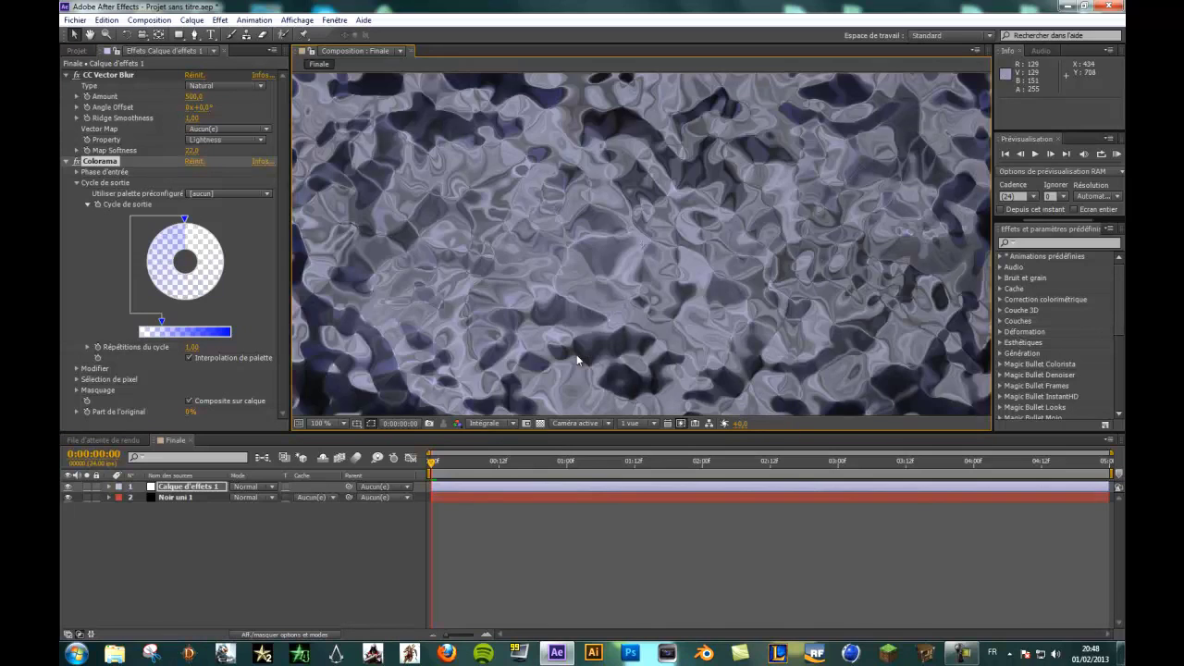
pyautogui.scroll(-2, 577, 359)
pyautogui.click(493, 425)
pyautogui.click(540, 473)
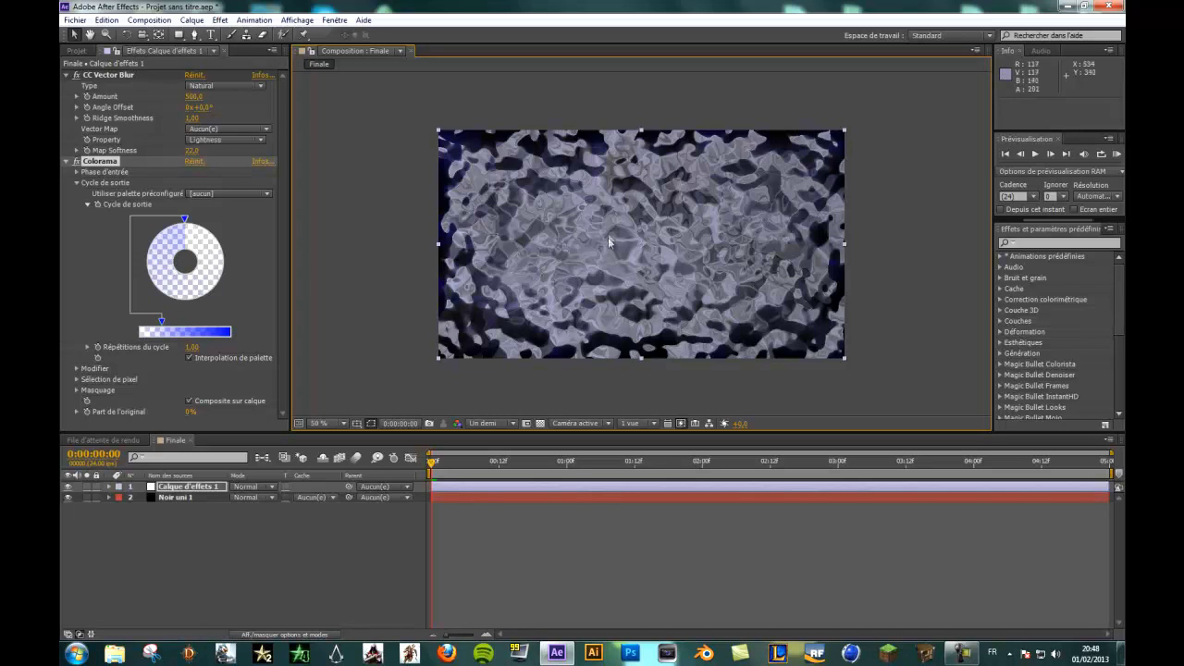
# Run a RAM preview of the tinted background animation from the start of the composition.
pyautogui.press('KP_0')
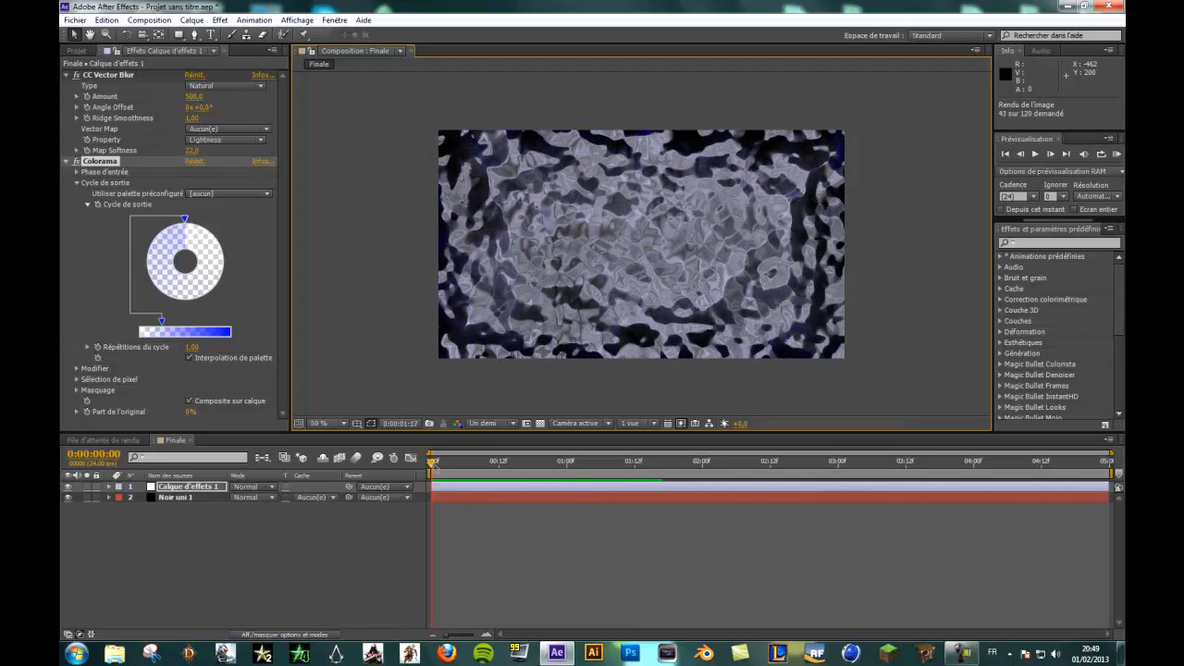
pyautogui.click(433, 470)
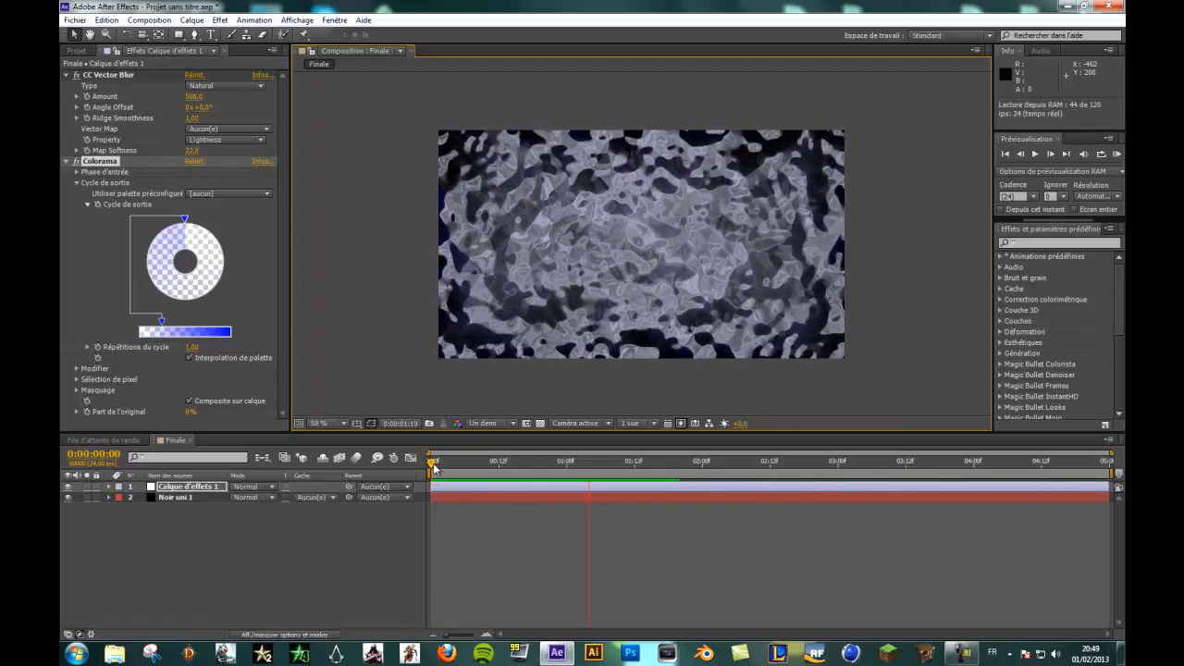
pyautogui.click(434, 469)
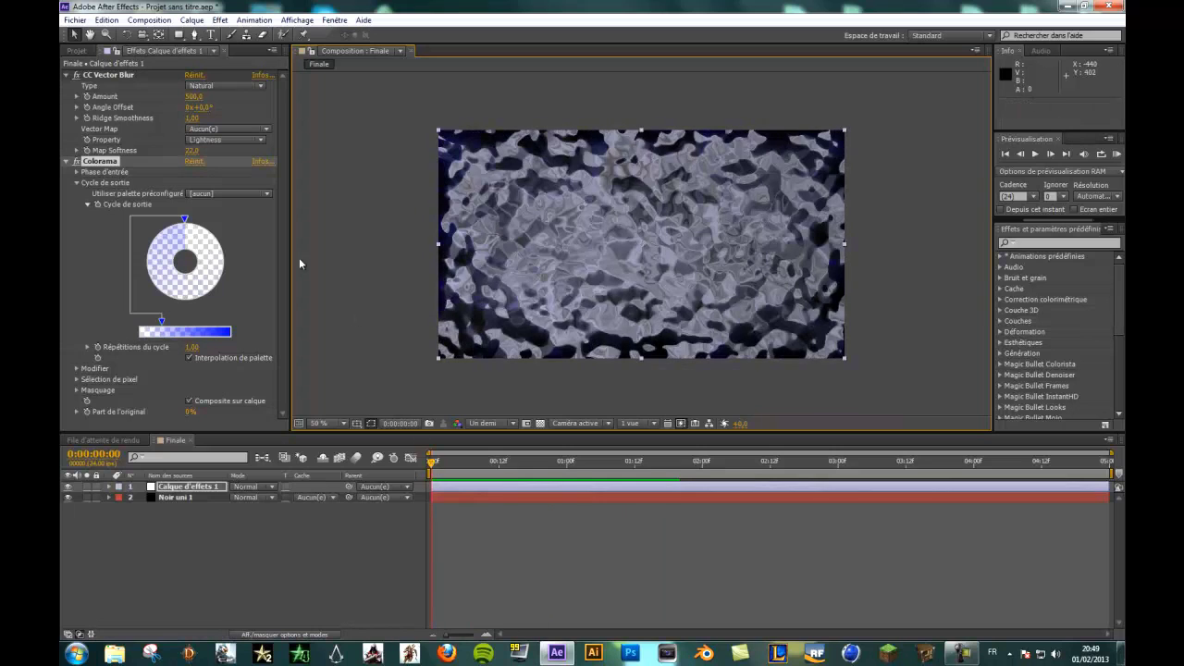
# Collapse the adjustment layer's effects and add a text layer reading MRTRAAN near the centre of the composition.
pyautogui.click(65, 75)
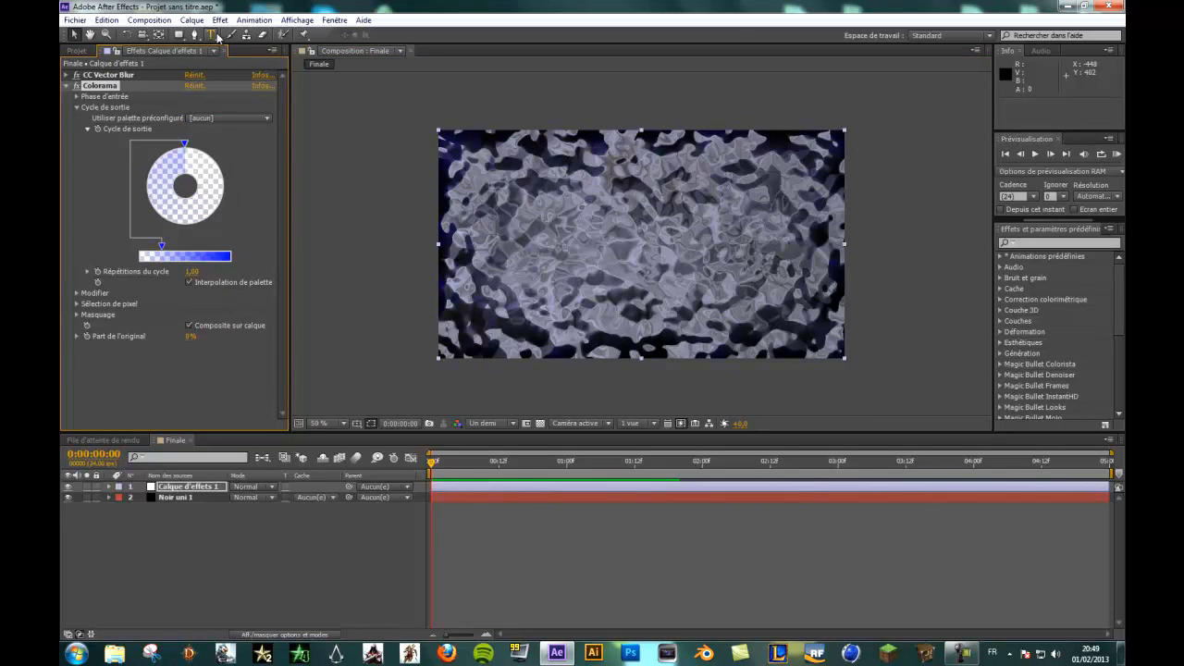
pyautogui.click(77, 85)
pyautogui.click(211, 34)
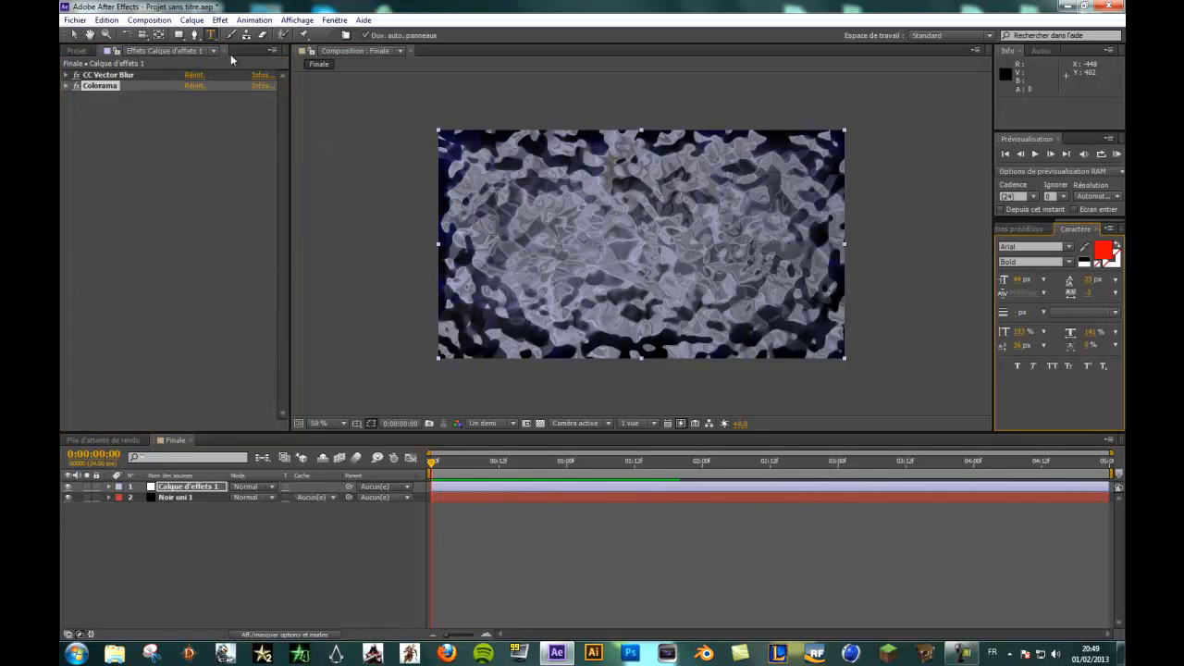
pyautogui.click(552, 246)
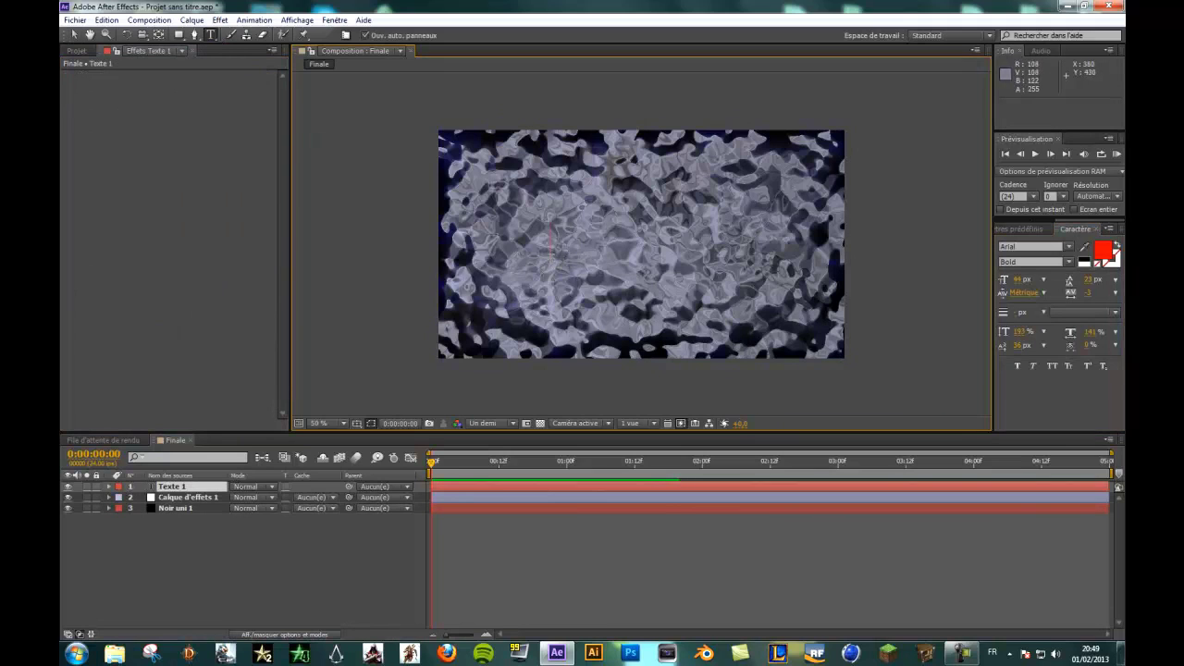
pyautogui.write('MRTRAAN')
pyautogui.click(75, 34)
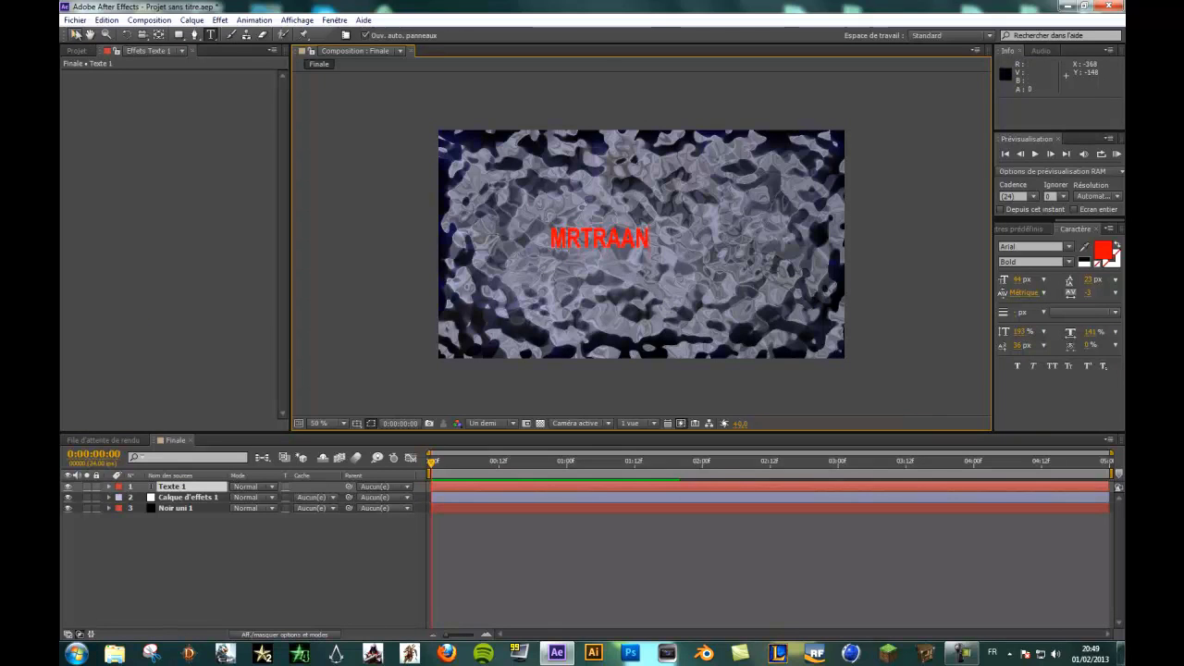
# Scale the MRTRAAN title to about 294% and centre it in the frame.
pyautogui.moveTo(624, 240); pyautogui.dragTo(659, 243)
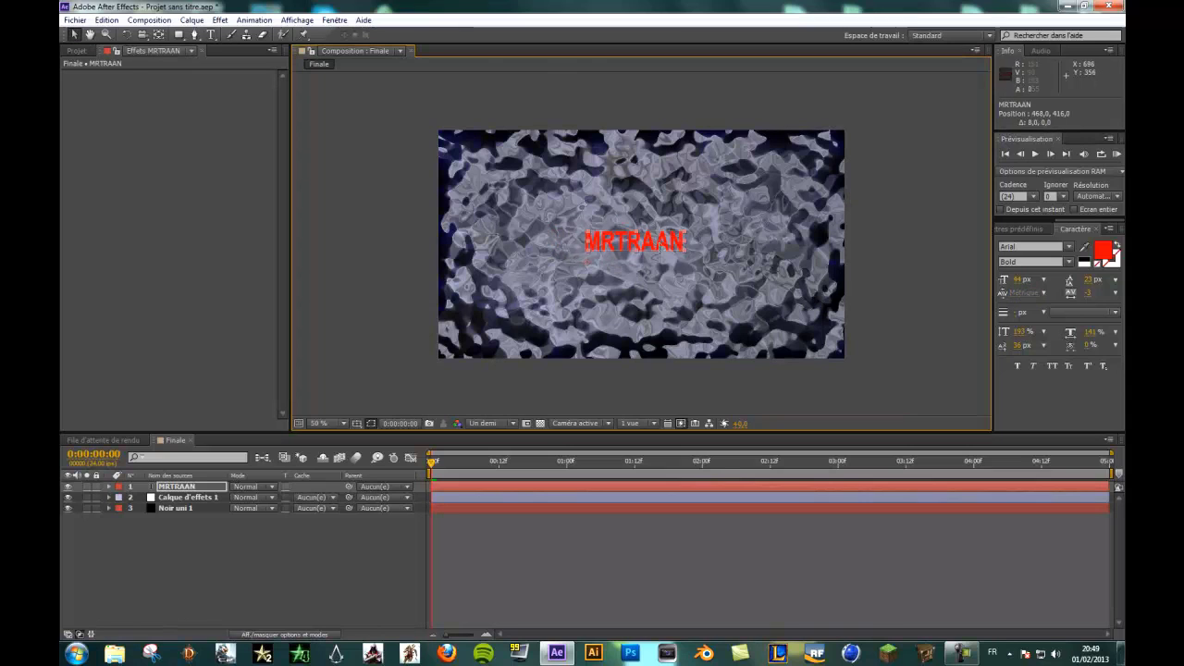
pyautogui.click(688, 238)
pyautogui.click(679, 235)
pyautogui.moveTo(687, 230); pyautogui.dragTo(874, 142)
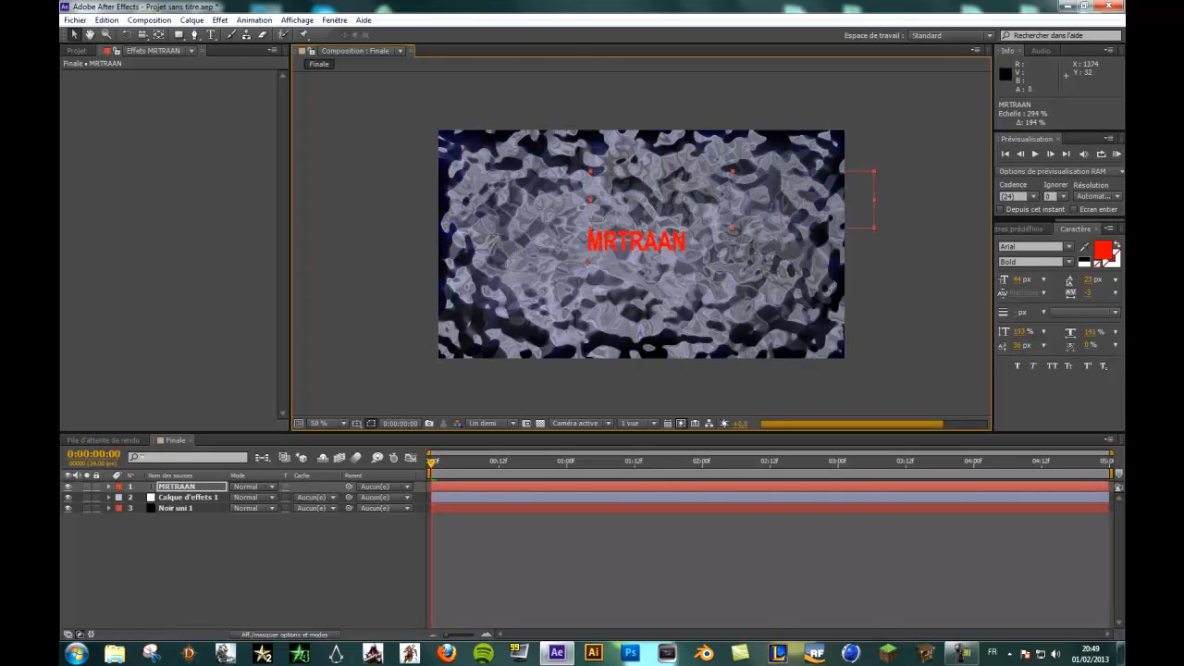
pyautogui.moveTo(773, 224); pyautogui.dragTo(688, 270)
# Recolour the letters TRAAN of the title white, leaving MR red.
pyautogui.click(210, 35)
pyautogui.moveTo(624, 201); pyautogui.dragTo(791, 313)
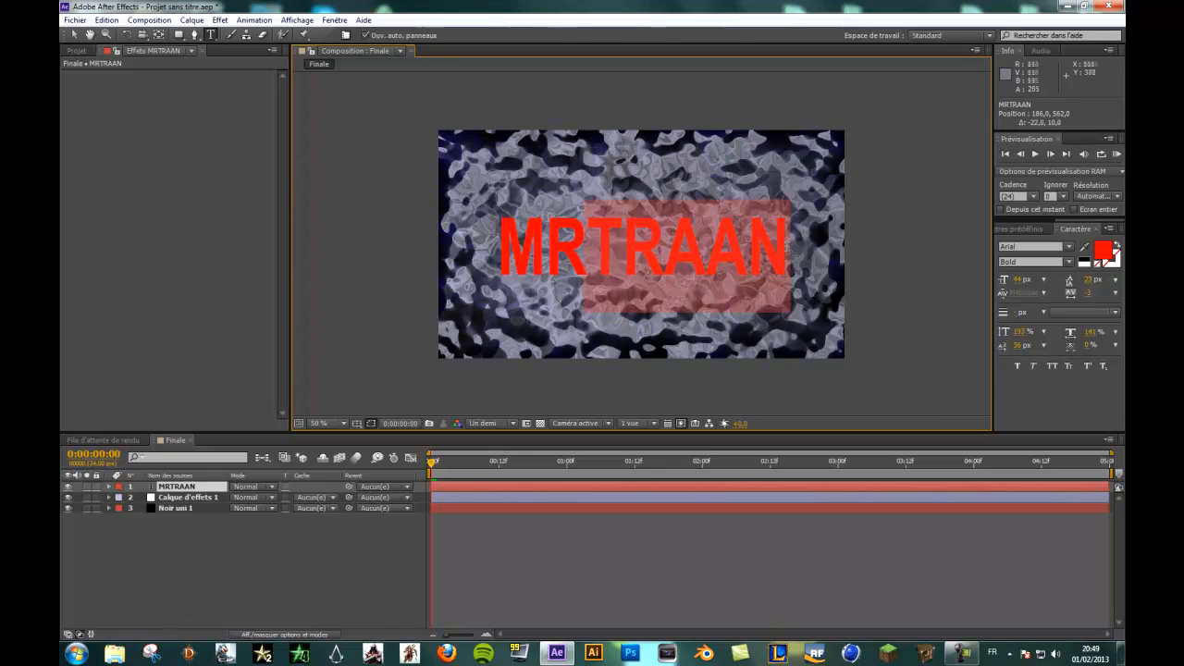
pyautogui.click(1105, 251)
pyautogui.click(350, 30)
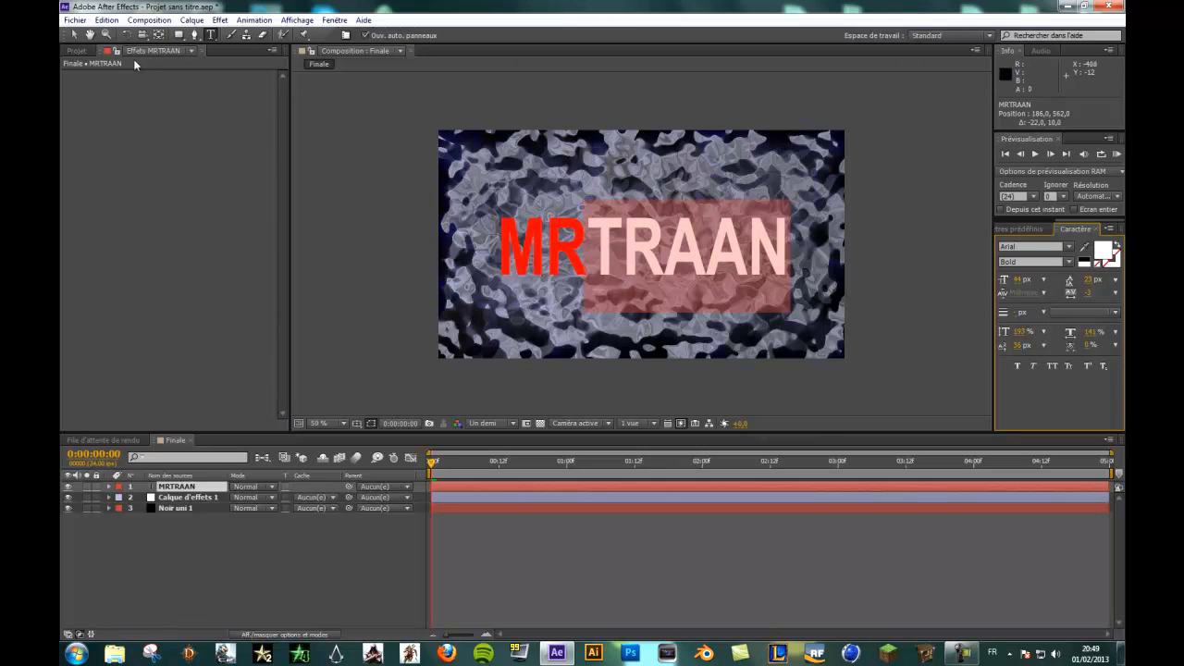
# Nudge the title slightly upward and preview it over the animated background.
pyautogui.click(74, 34)
pyautogui.moveTo(664, 245); pyautogui.dragTo(661, 240)
pyautogui.click(182, 236)
pyautogui.click(194, 491)
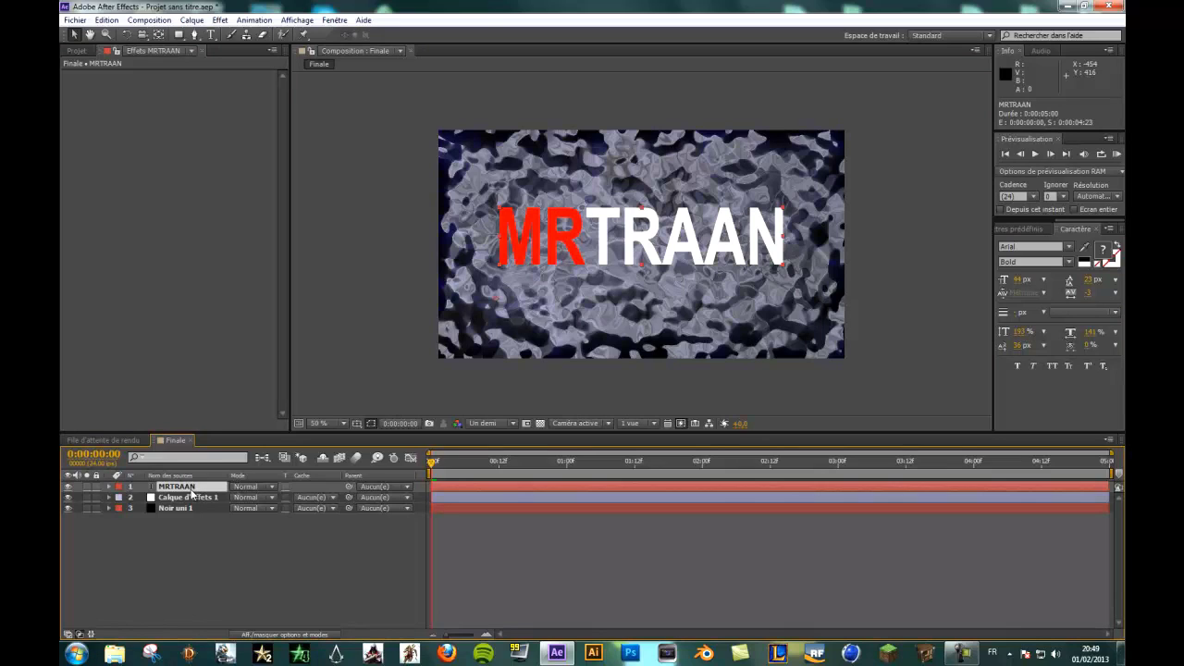
pyautogui.press('KP_0')
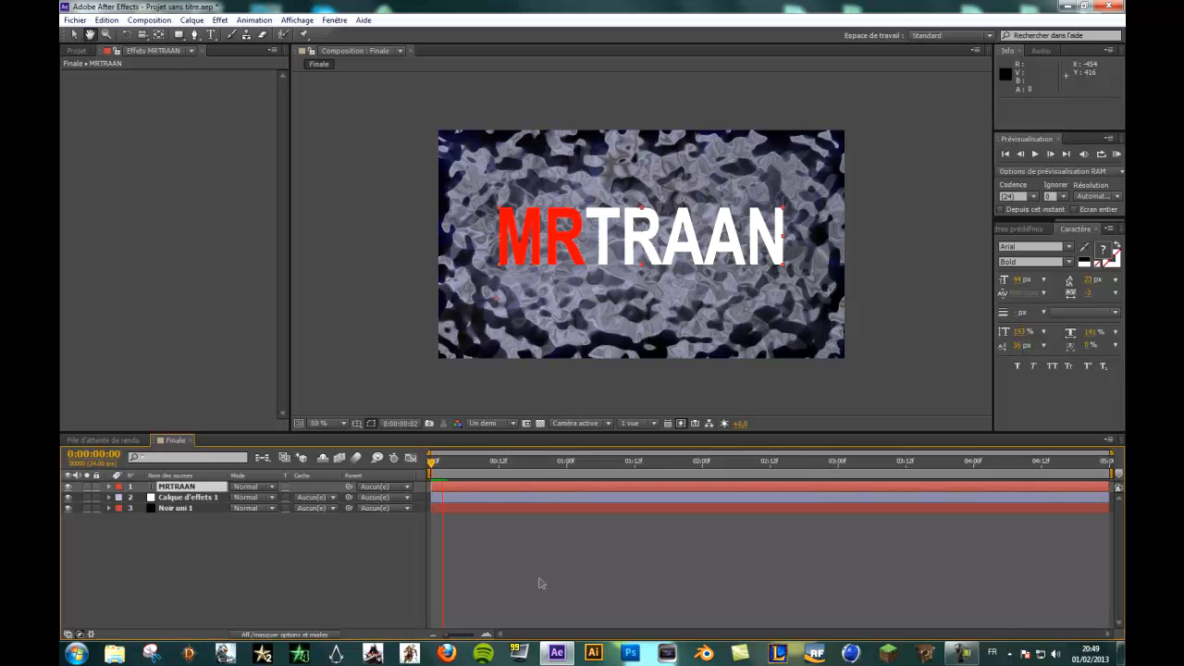
pyautogui.moveTo(452, 470); pyautogui.dragTo(385, 465)
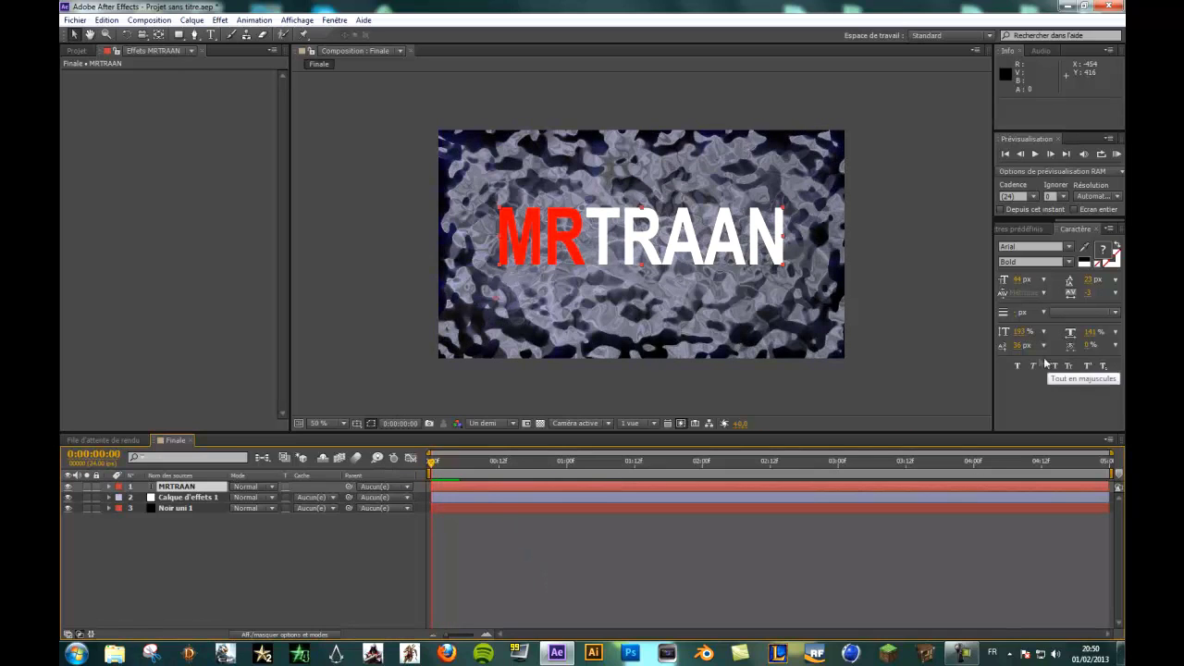
pyautogui.click(1022, 228)
pyautogui.click(1025, 243)
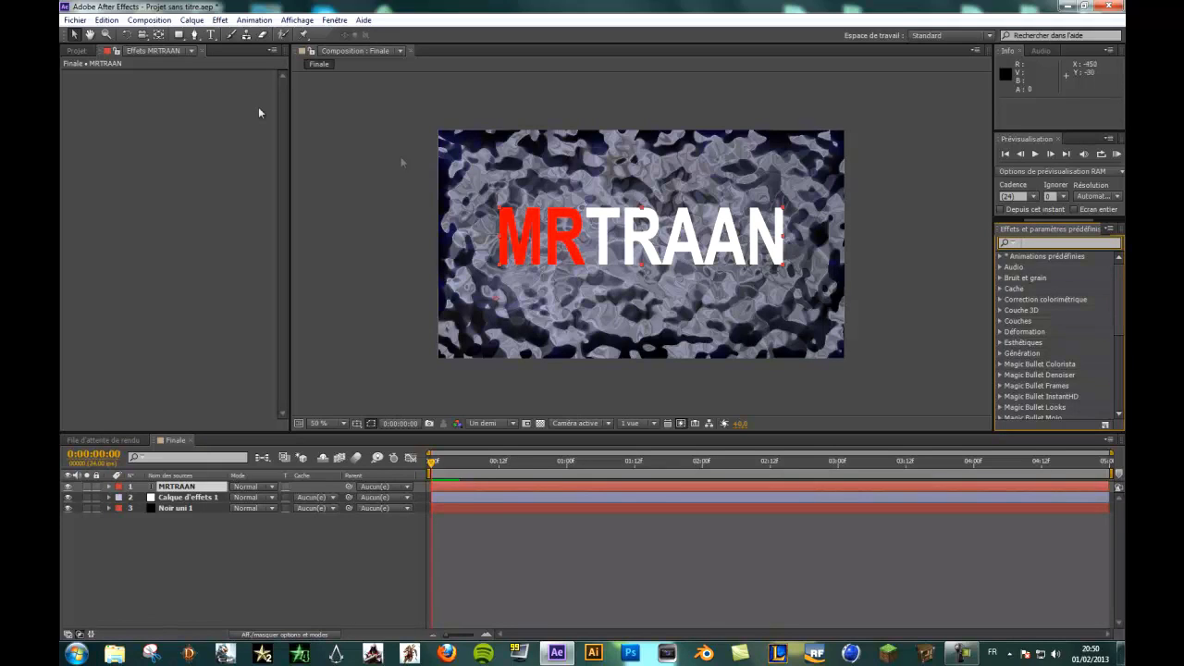
pyautogui.click(219, 19)
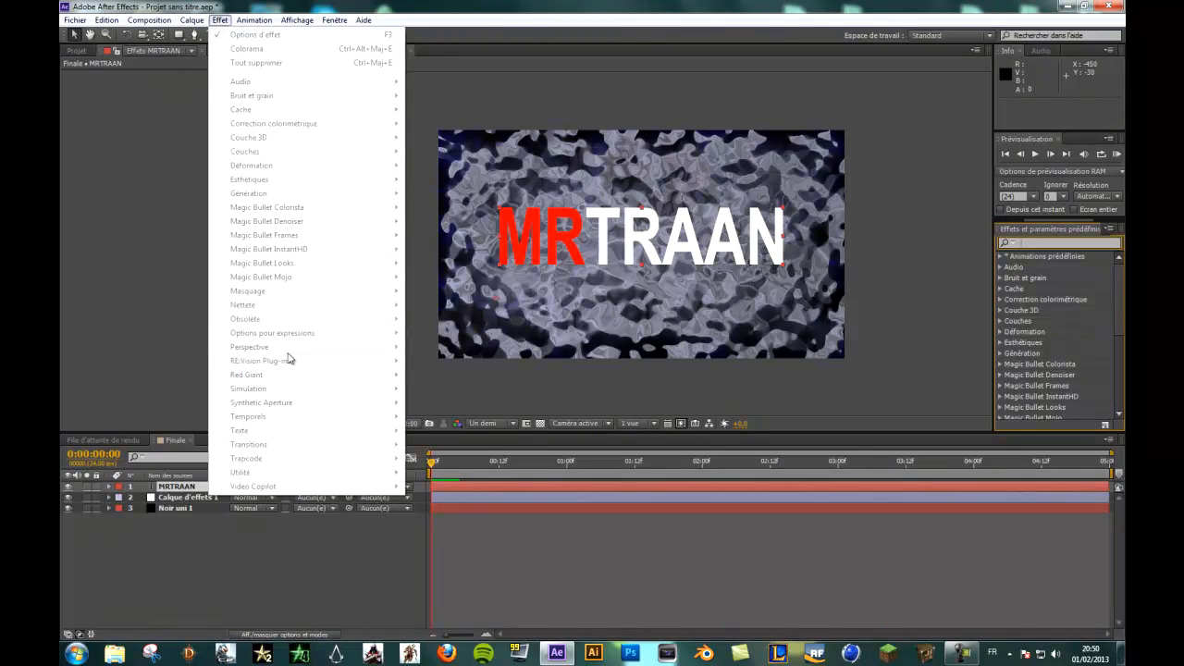
pyautogui.click(153, 327)
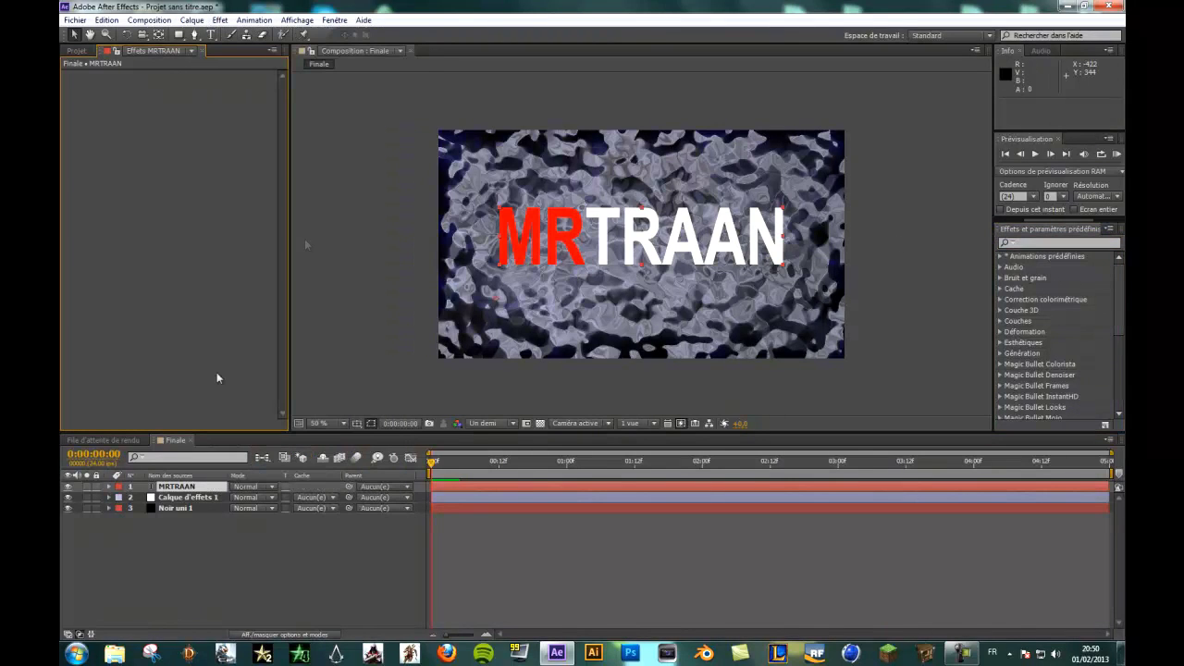
# Apply the Turbulences distortion effect to the MRTRAAN text layer and scrub the first frames to check it.
pyautogui.click(180, 488)
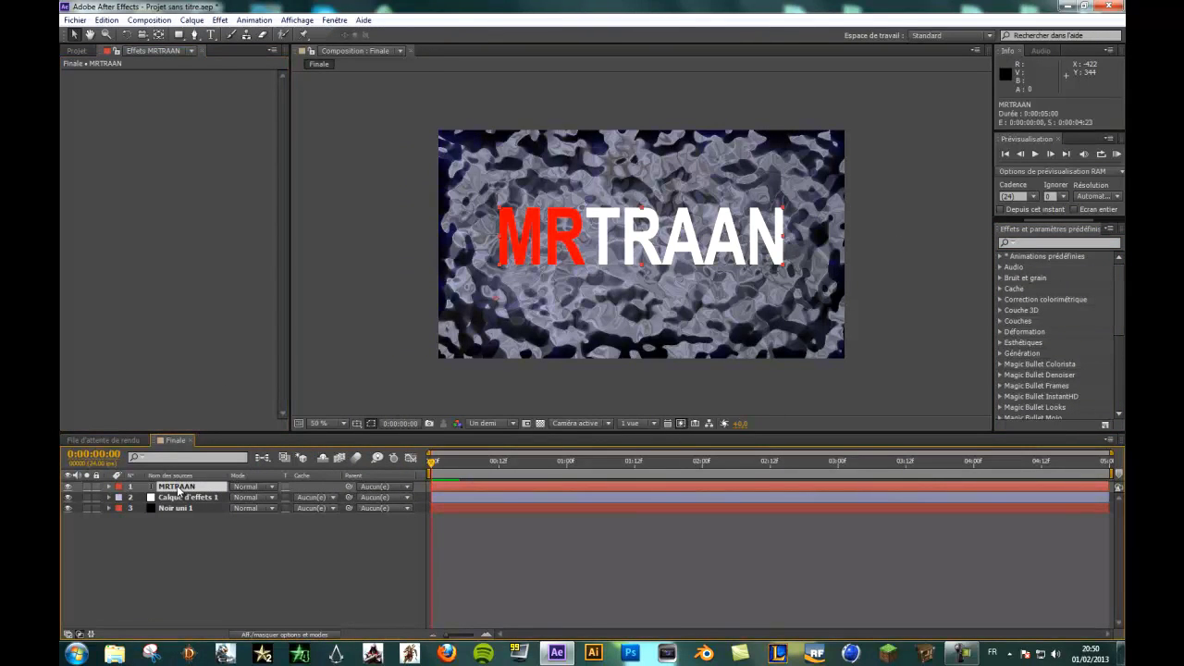
pyautogui.click(222, 21)
pyautogui.moveTo(275, 170)
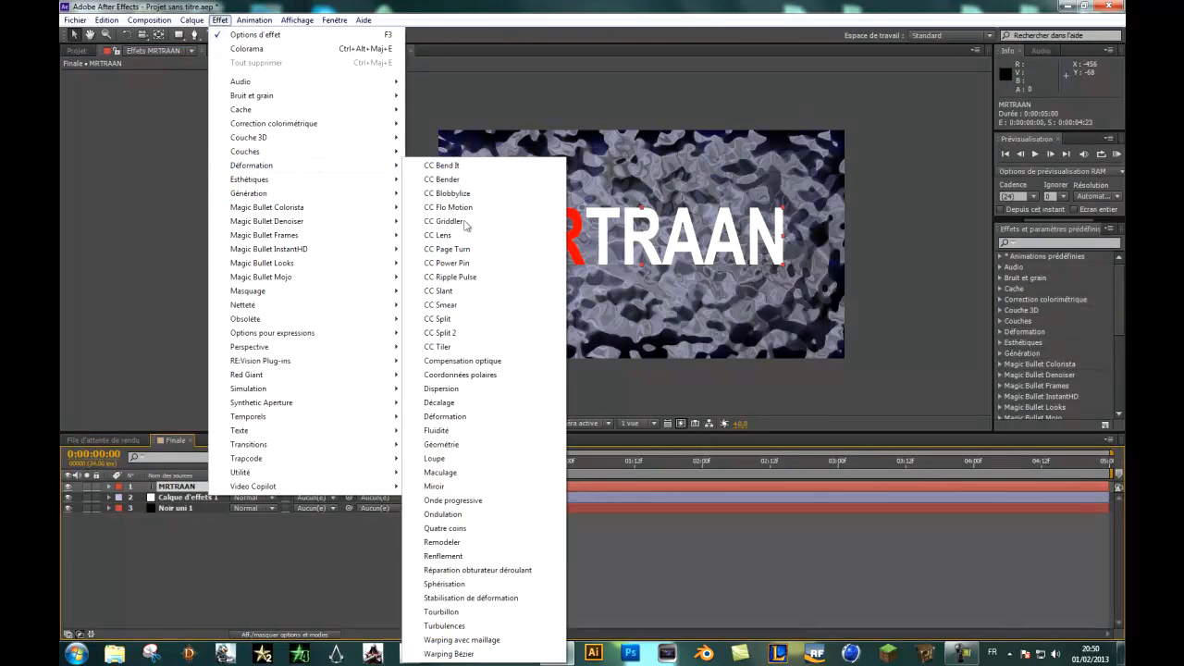
pyautogui.click(445, 627)
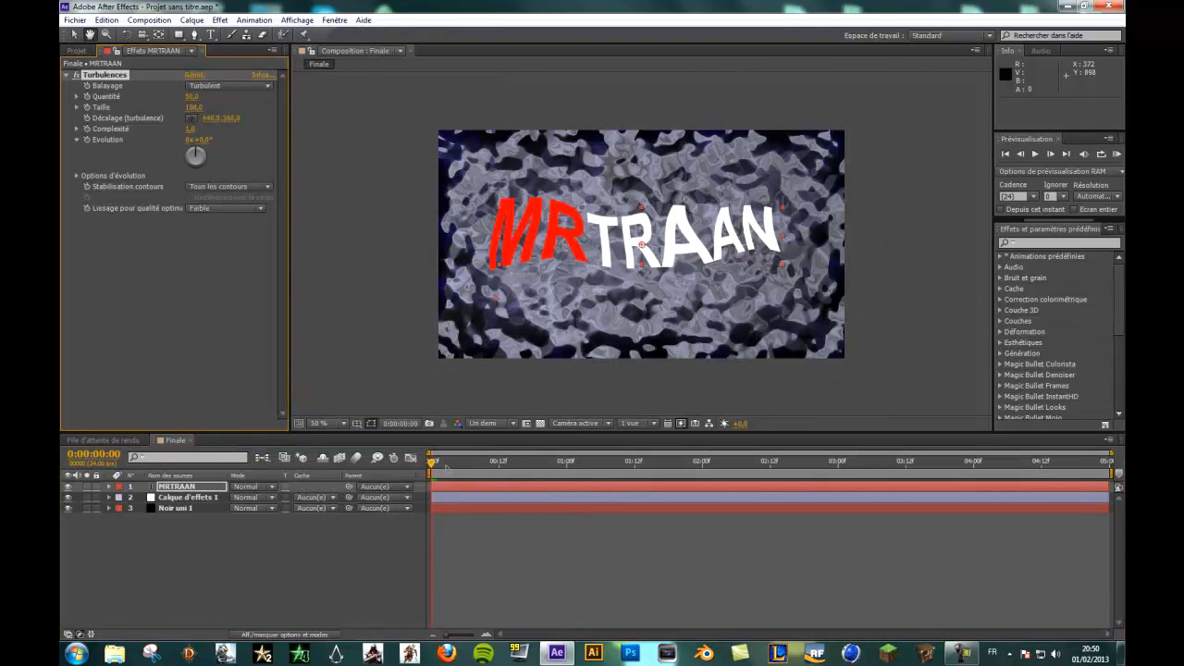
pyautogui.click(444, 467)
pyautogui.moveTo(444, 470); pyautogui.dragTo(408, 464)
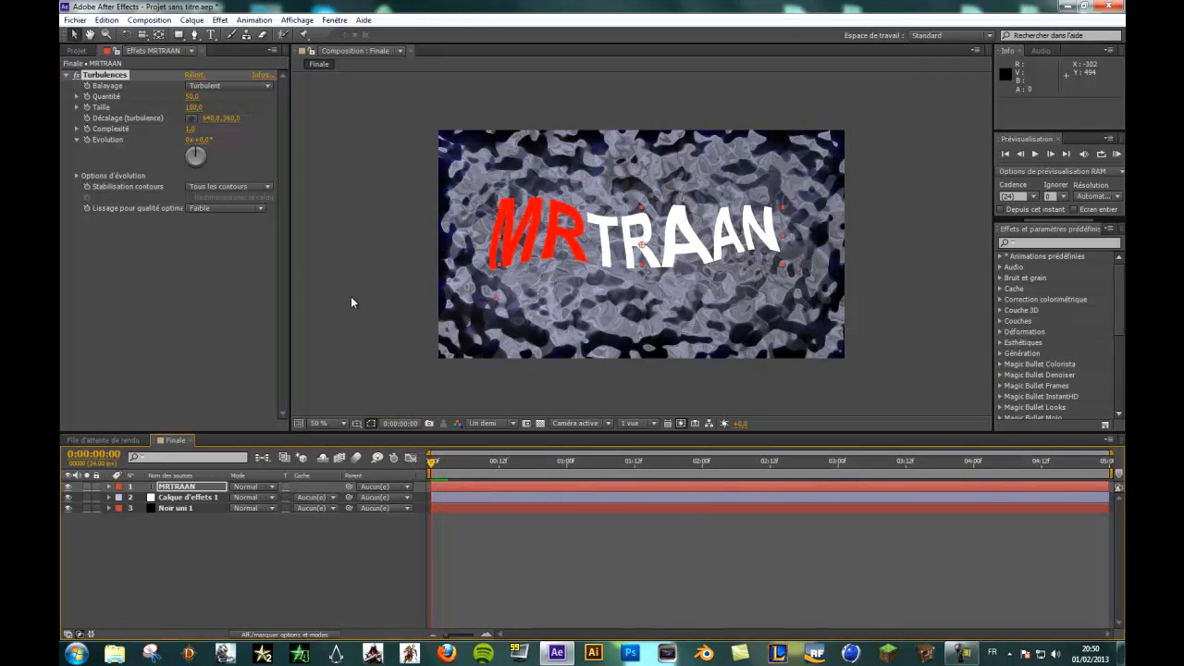
# Set the Turbulences displacement type to Torsion + lisse and its amount (Quantité) to 130.
pyautogui.click(224, 86)
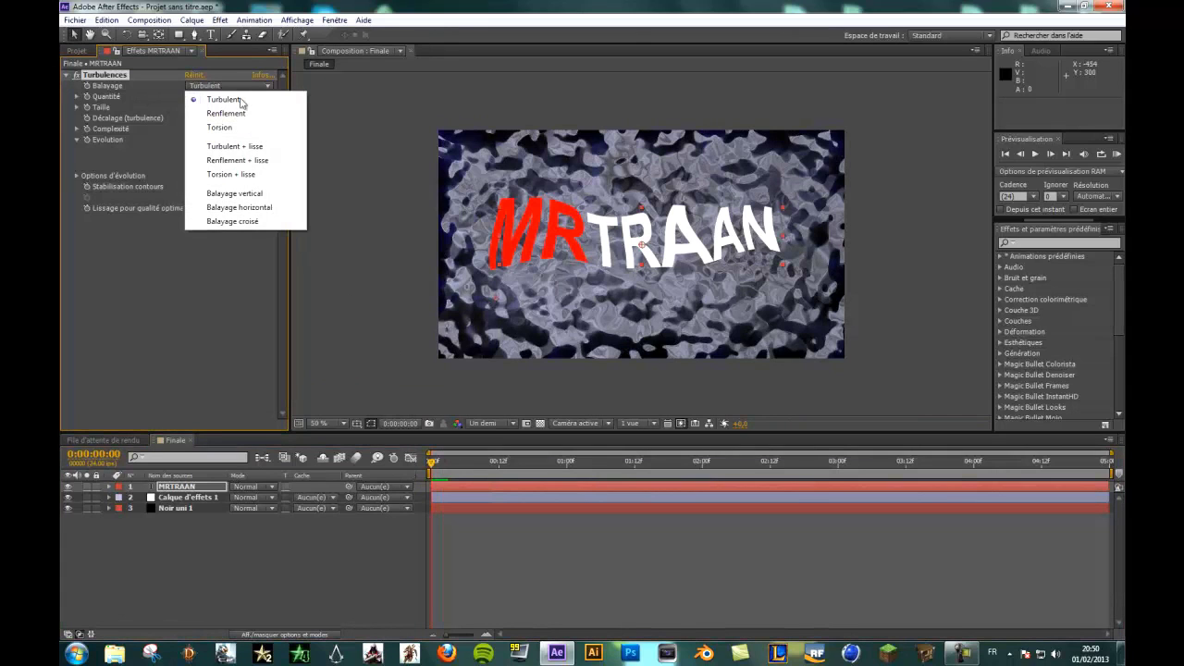
pyautogui.click(260, 176)
pyautogui.click(967, 654)
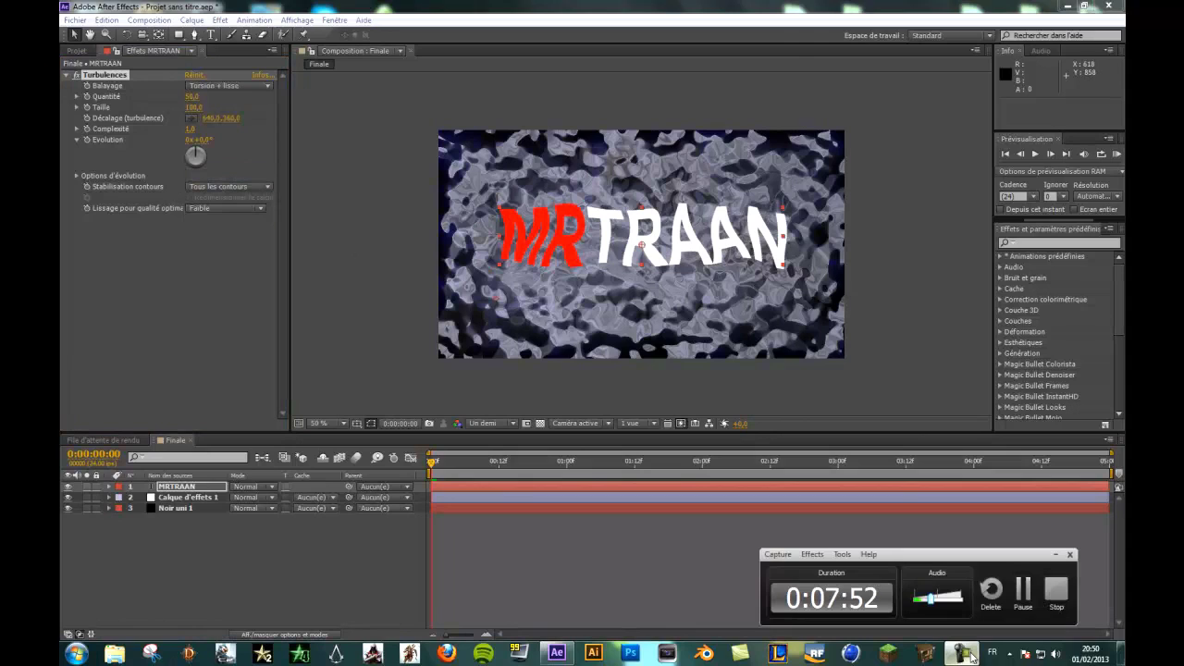
pyautogui.click(967, 654)
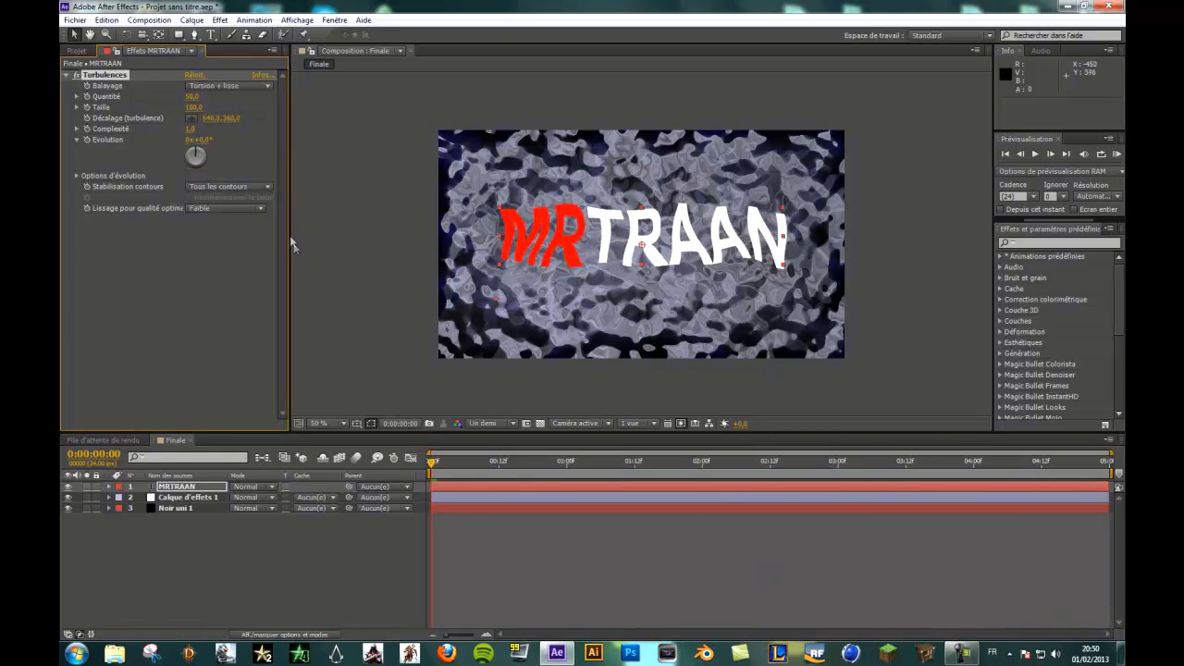
pyautogui.click(194, 96)
pyautogui.write('130')
pyautogui.press('Return')
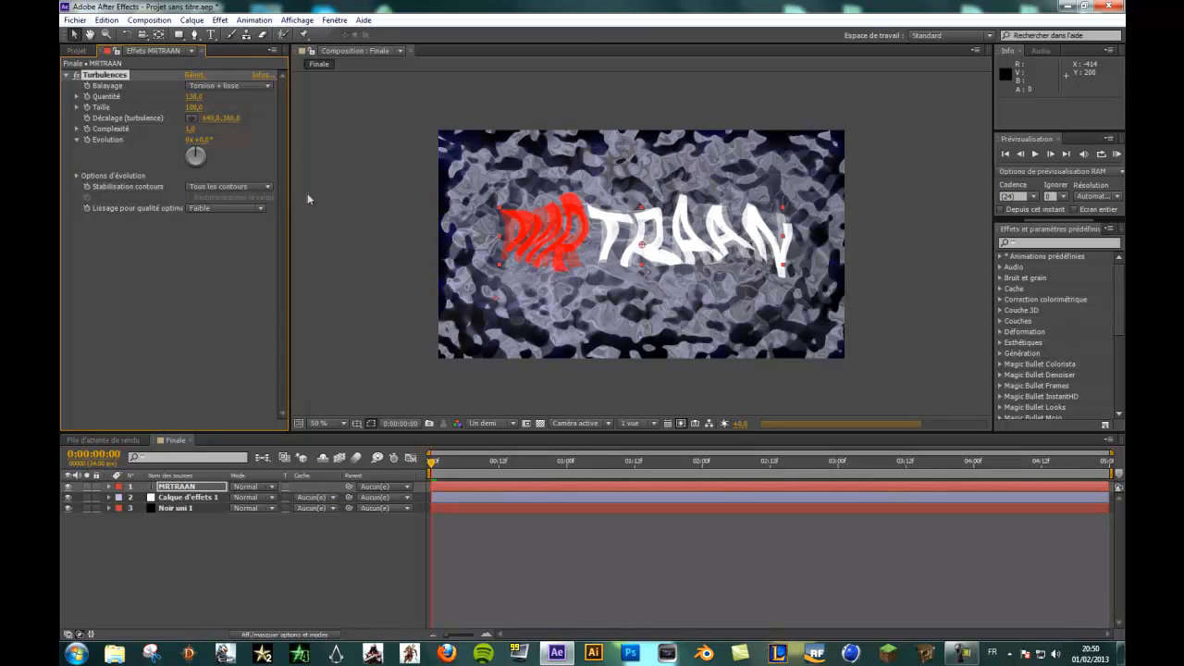
# Set the Turbulences size (Taille) to 20 and scrub the opening frames of the composition.
pyautogui.click(193, 107)
pyautogui.press('Return')
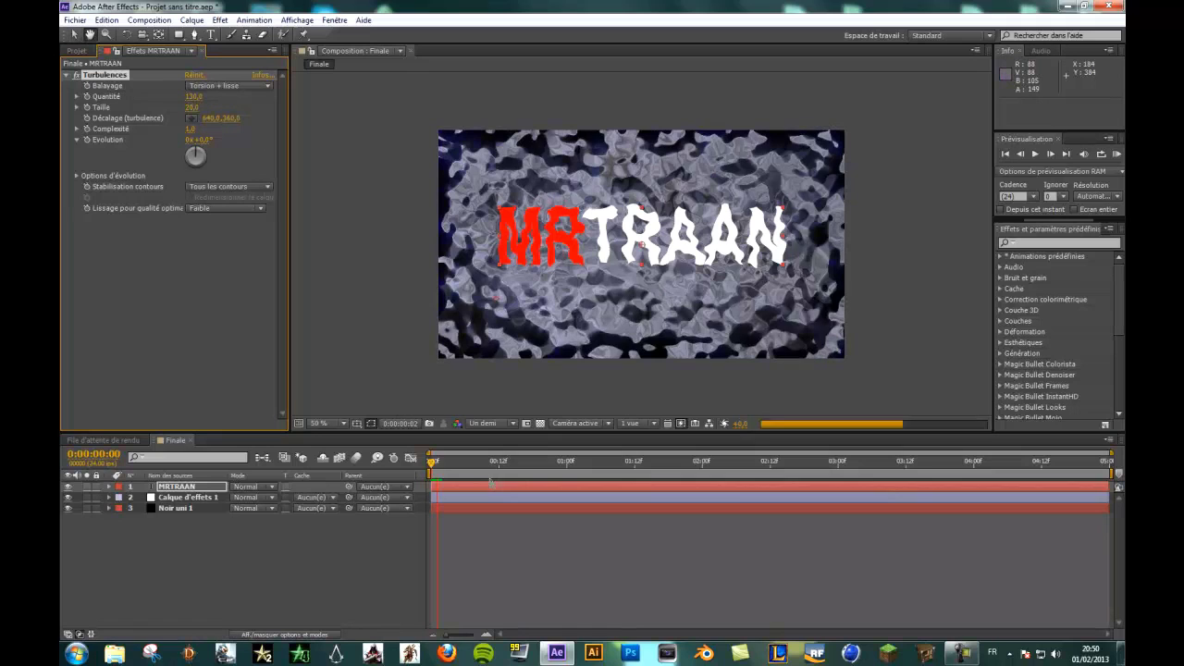
pyautogui.click(451, 464)
pyautogui.moveTo(451, 465); pyautogui.dragTo(431, 464)
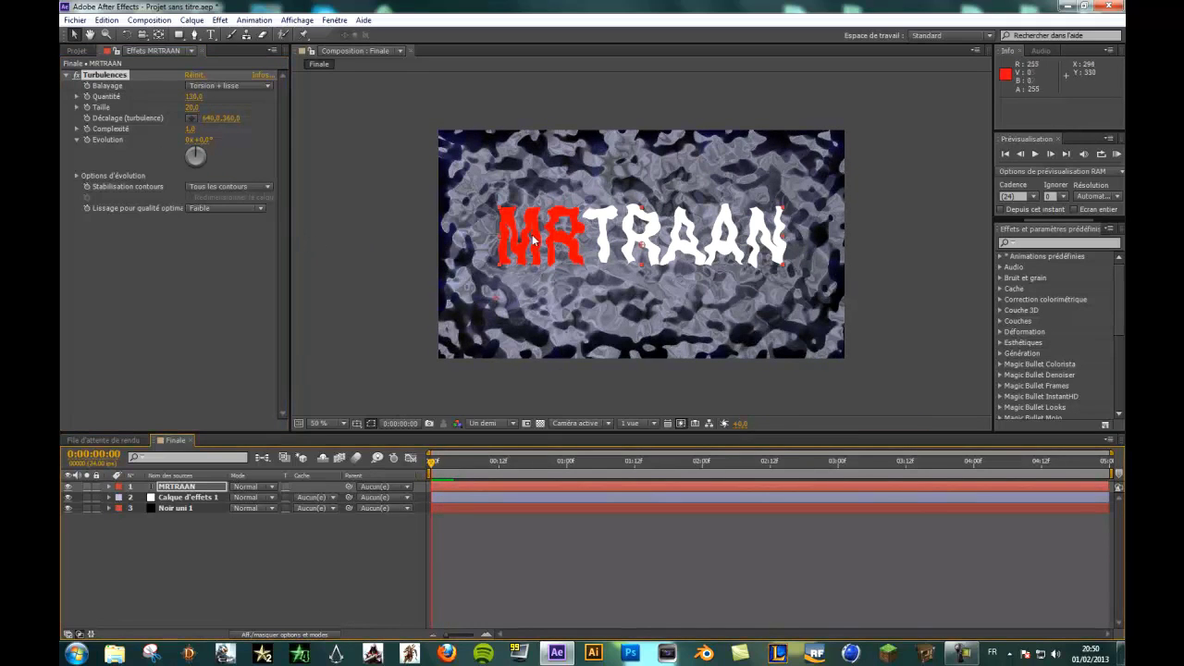
# Keyframe the Turbulences Evolution from 0 at the first frame to 3 revolutions at 0:00:04:23, and return to the start.
pyautogui.click(87, 141)
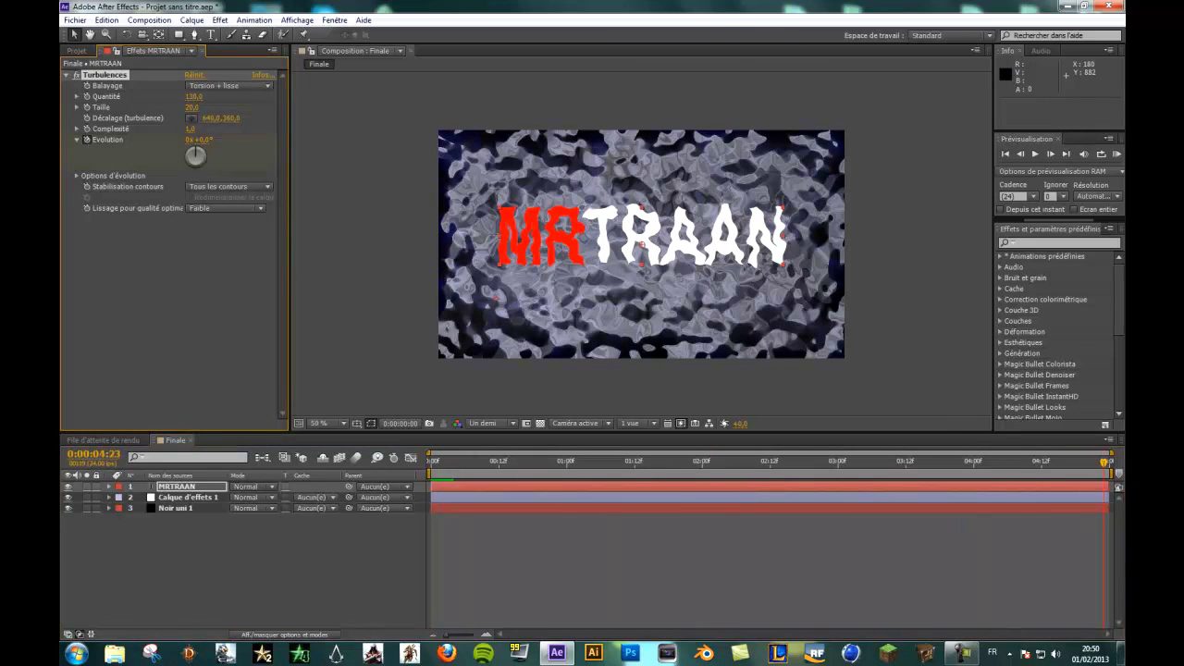
pyautogui.click(431, 465)
pyautogui.press('End')
pyautogui.click(189, 140)
pyautogui.write('3')
pyautogui.press('Return')
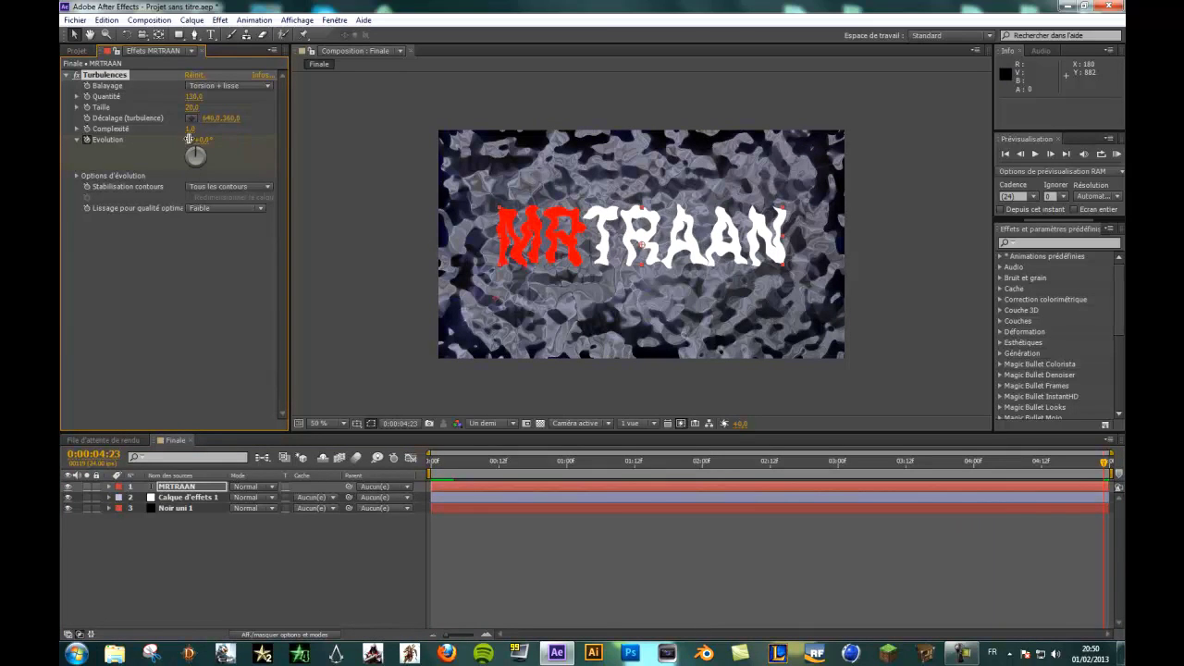
pyautogui.press('Home')
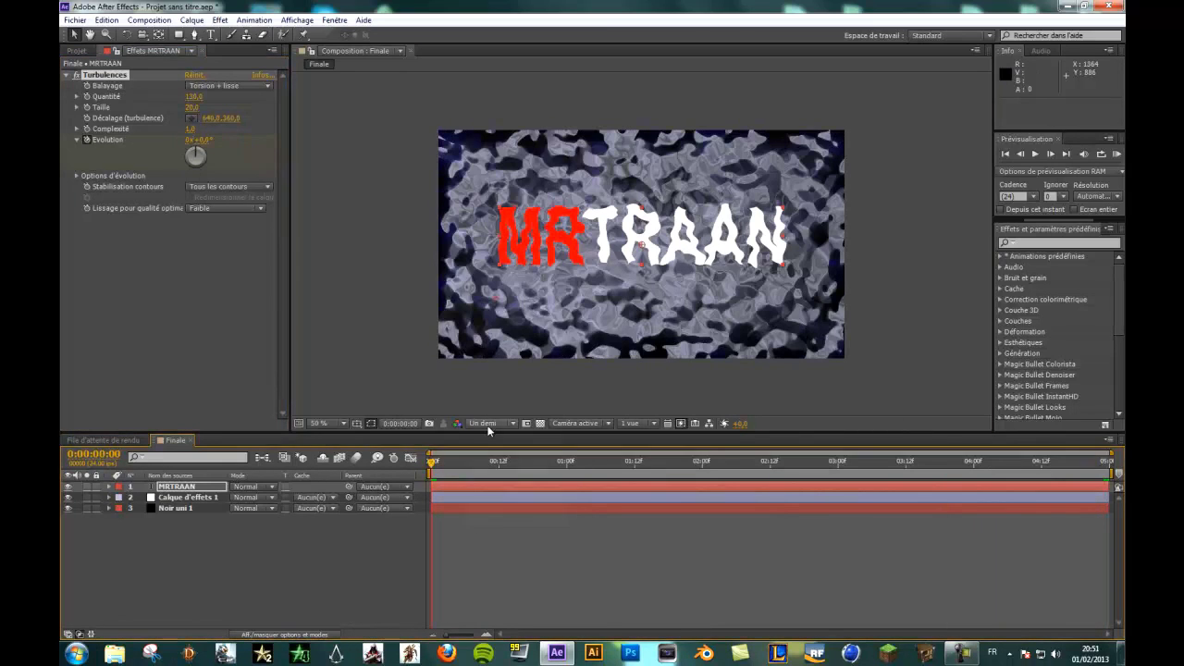
# Preview the rippling title at quarter resolution (Un quart), and restore the viewer to half resolution (Un demi).
pyautogui.click(488, 423)
pyautogui.click(540, 504)
pyautogui.press('space')
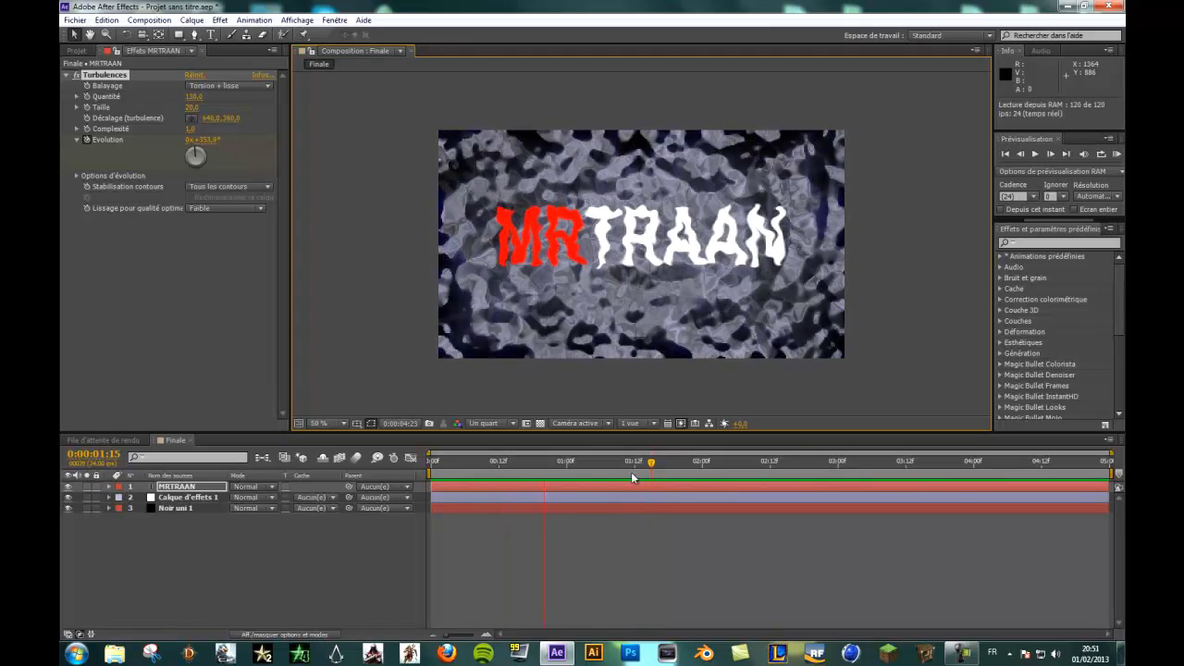
pyautogui.click(486, 422)
pyautogui.click(499, 472)
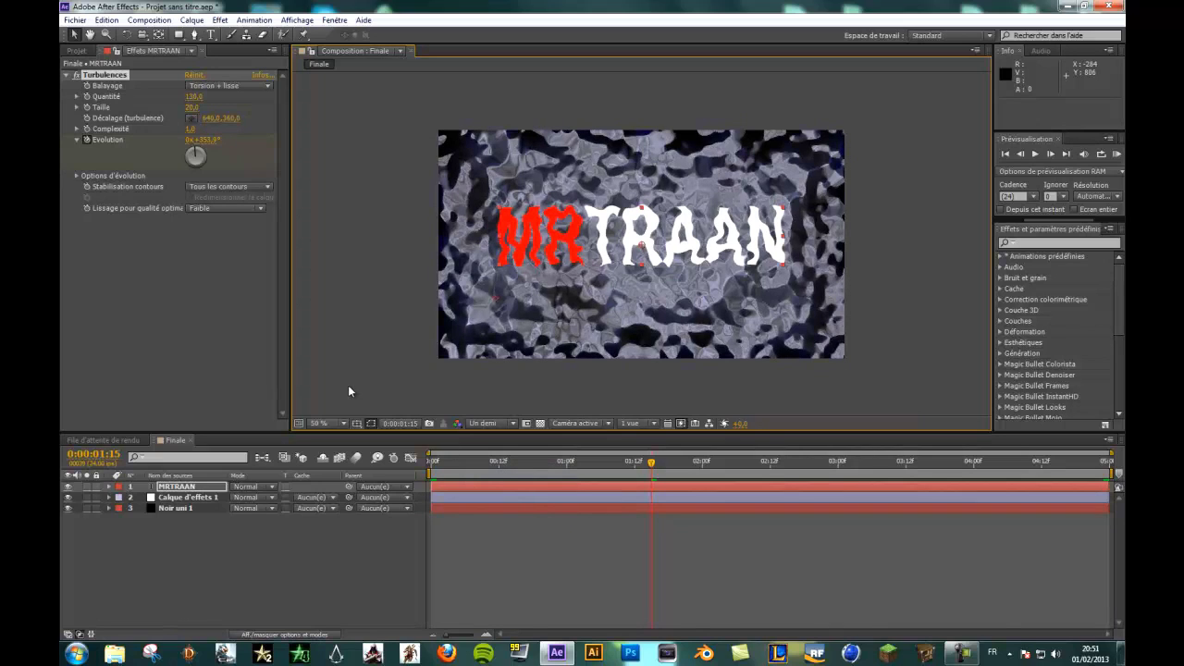
# Reveal the MRTRAAN layer's opacity and reduce it to roughly half so the title is semi-transparent.
pyautogui.click(193, 489)
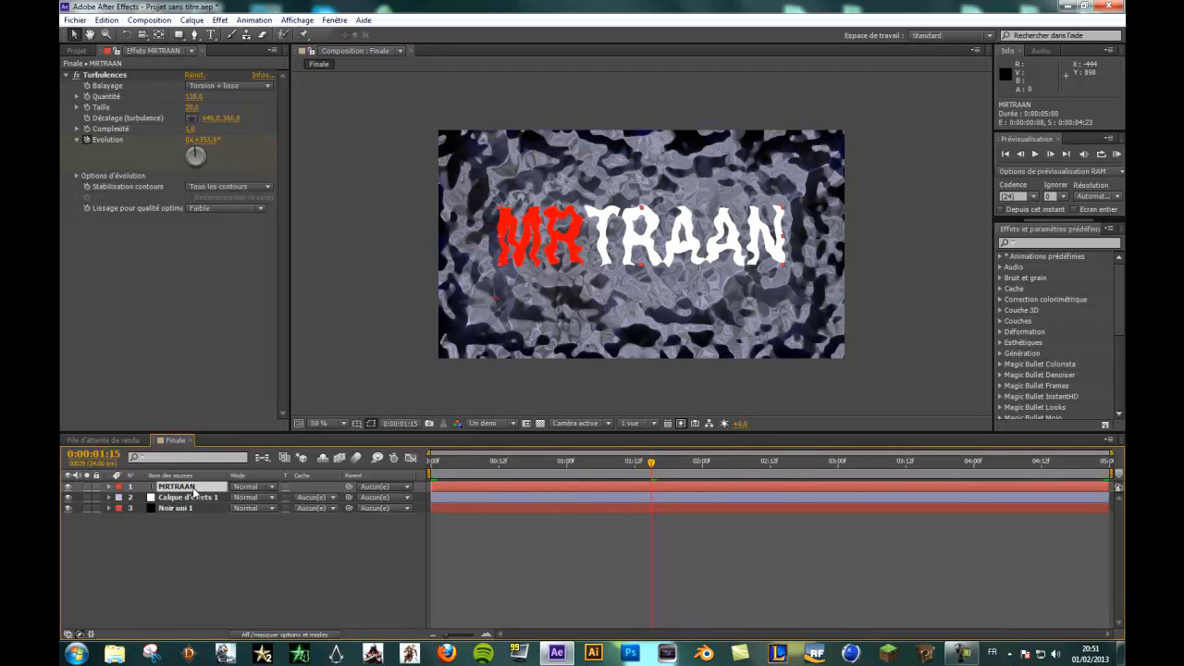
pyautogui.press('t')
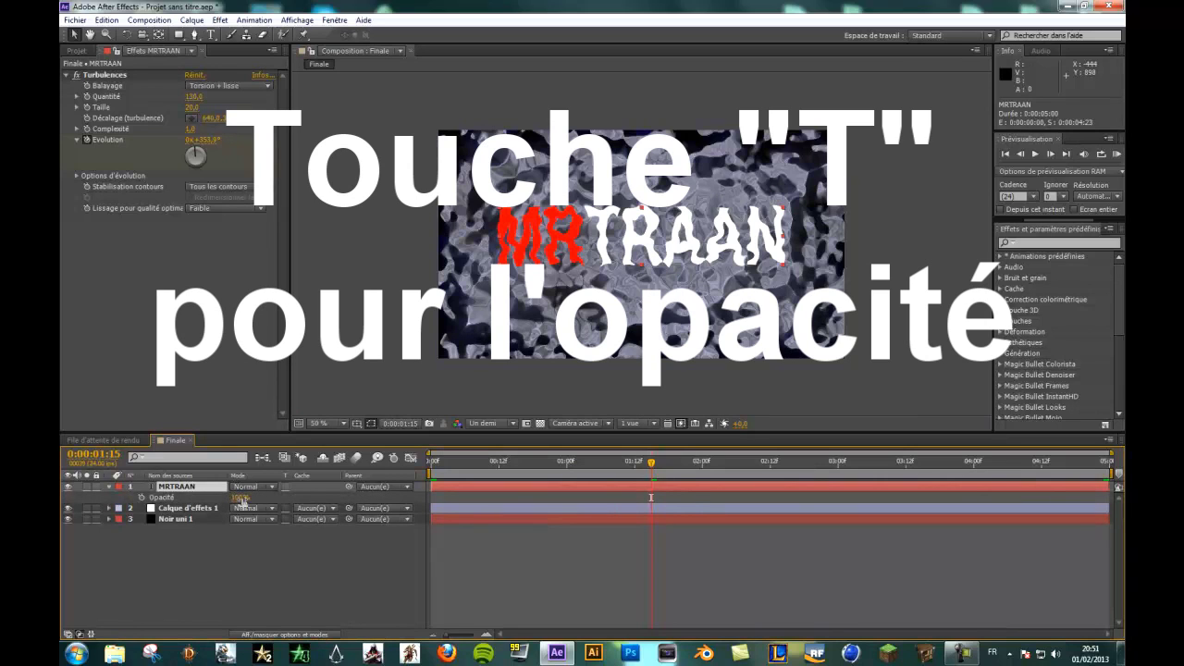
pyautogui.click(240, 498)
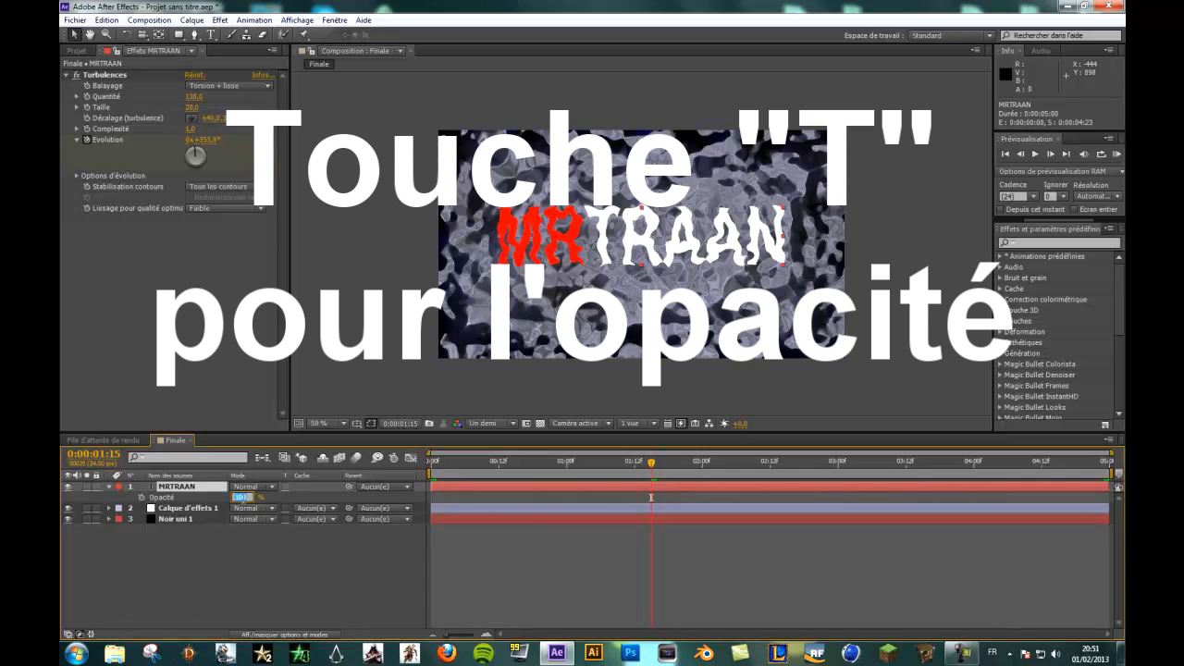
pyautogui.press('Return')
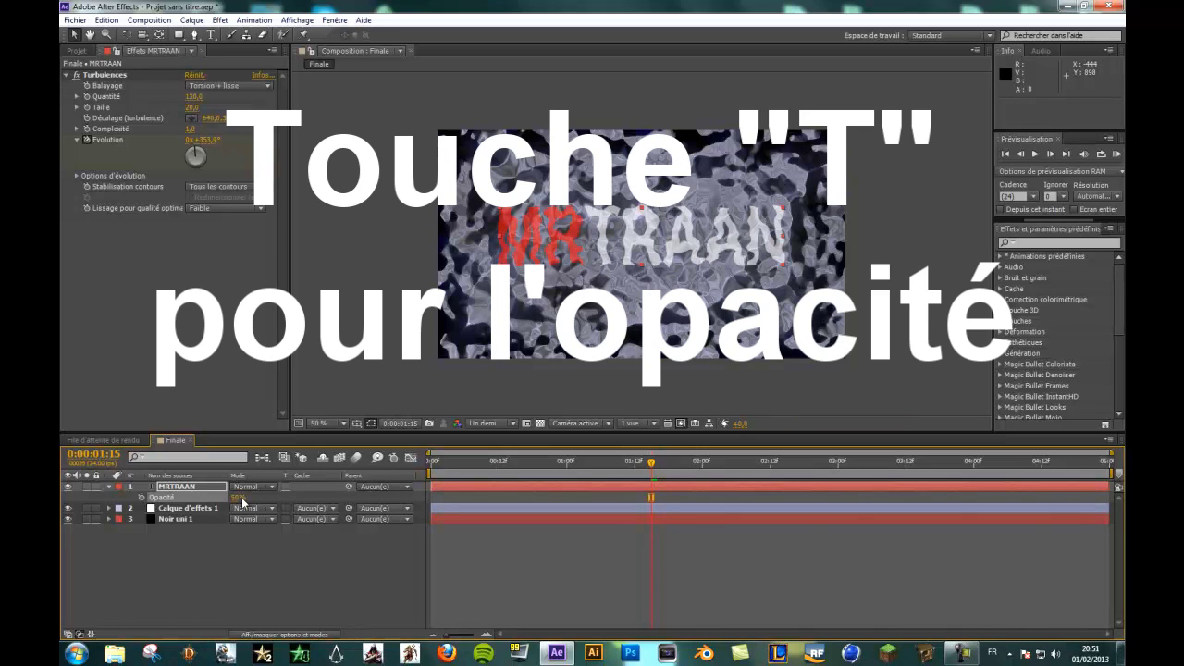
# Preview the semi-transparent title near the start, return to the first frame and collapse the MRTRAAN layer's properties.
pyautogui.click(74, 92)
pyautogui.moveTo(650, 469); pyautogui.dragTo(445, 469)
pyautogui.press('KP_0')
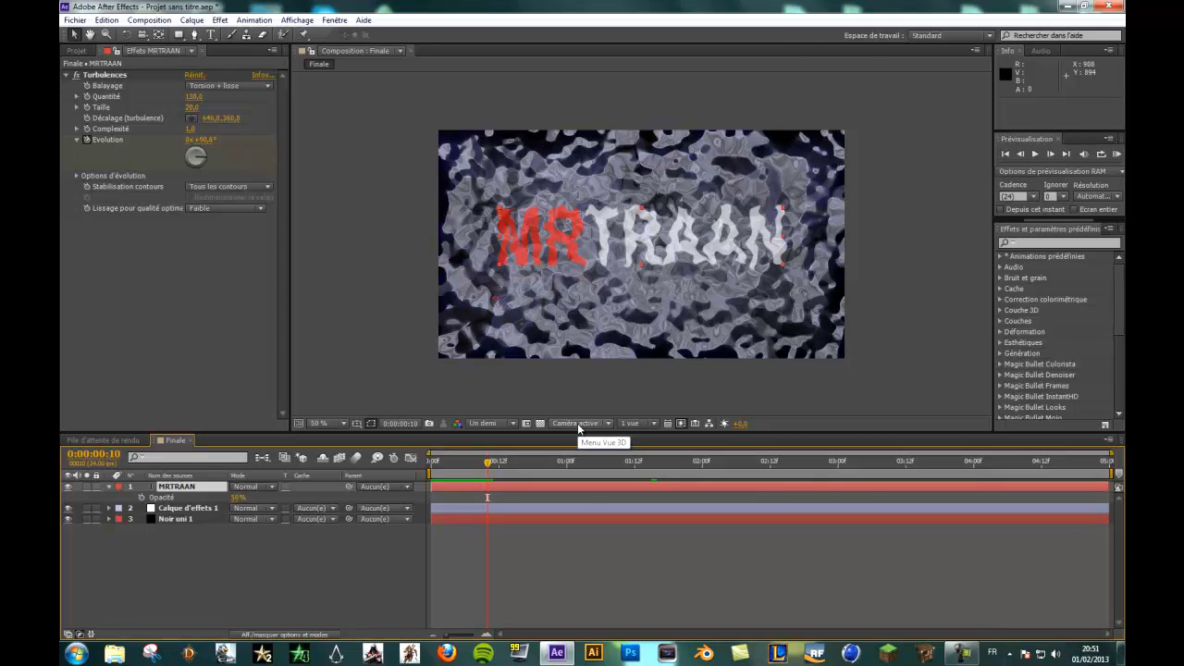
pyautogui.moveTo(502, 461); pyautogui.dragTo(421, 467)
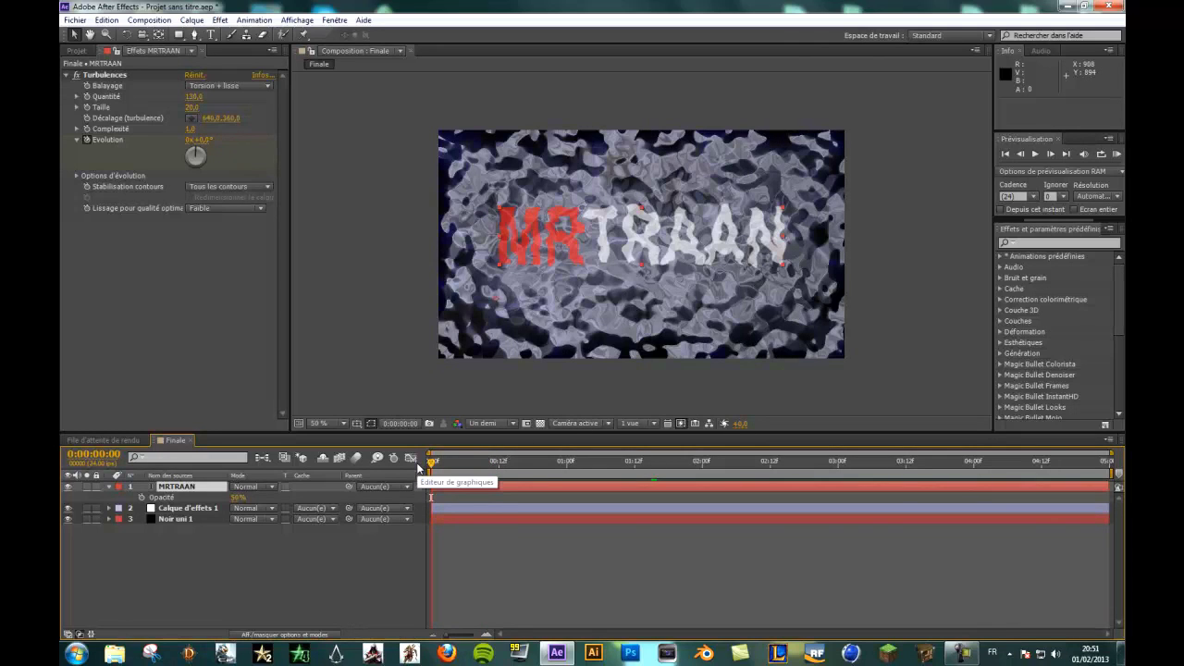
pyautogui.click(109, 492)
pyautogui.click(109, 489)
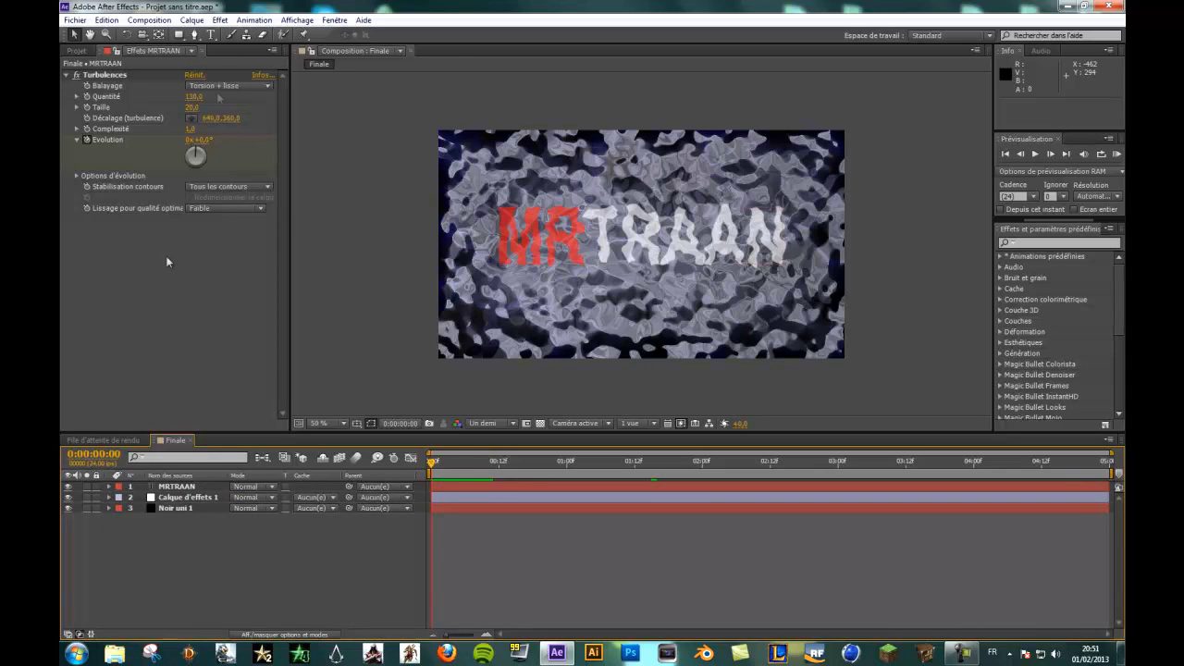
# Create a new adjustment layer above the title and open the Magic Bullet Looks effect on it for editing.
pyautogui.click(182, 20)
pyautogui.moveTo(199, 37)
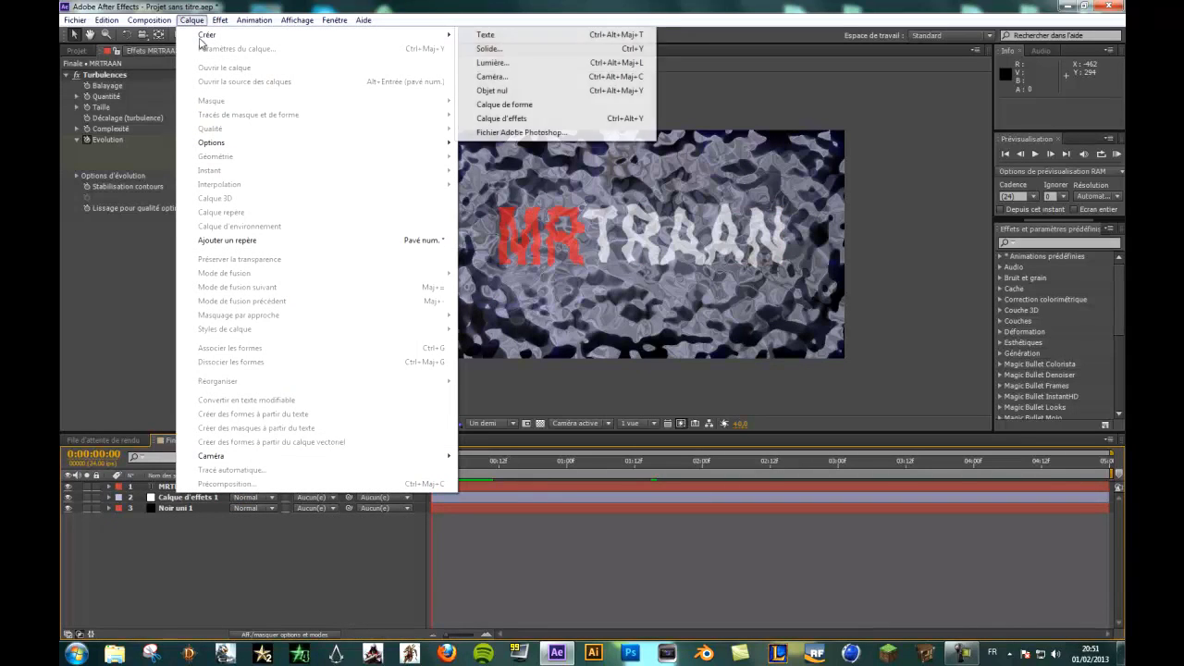
pyautogui.click(501, 118)
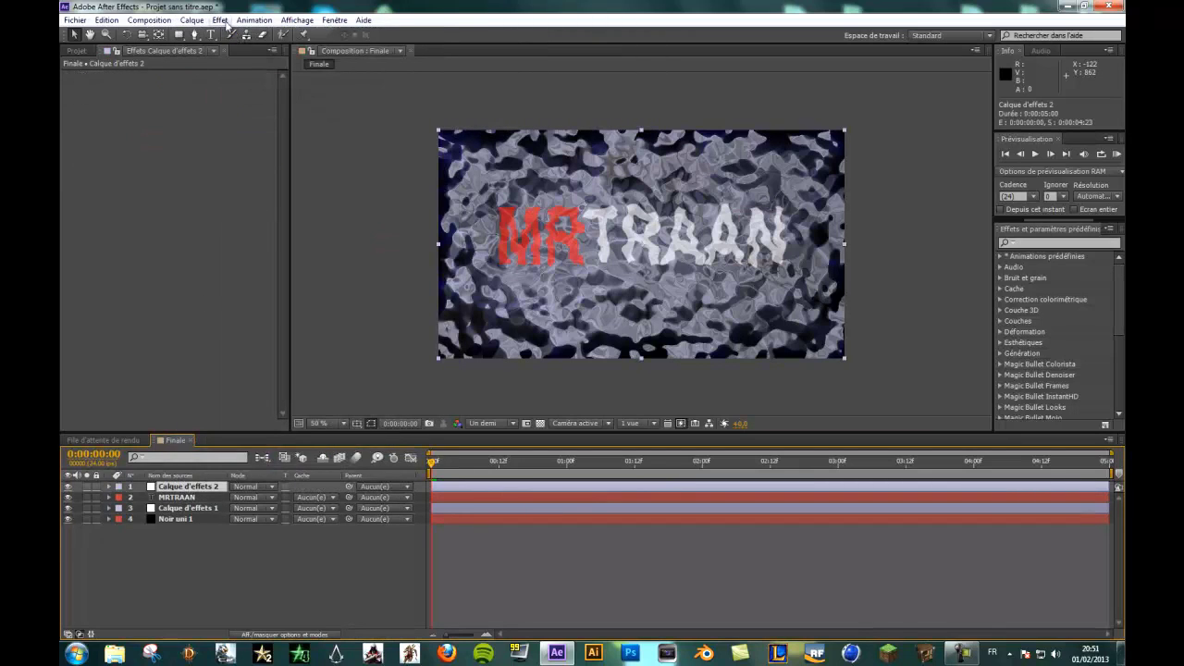
pyautogui.click(220, 20)
pyautogui.moveTo(322, 270)
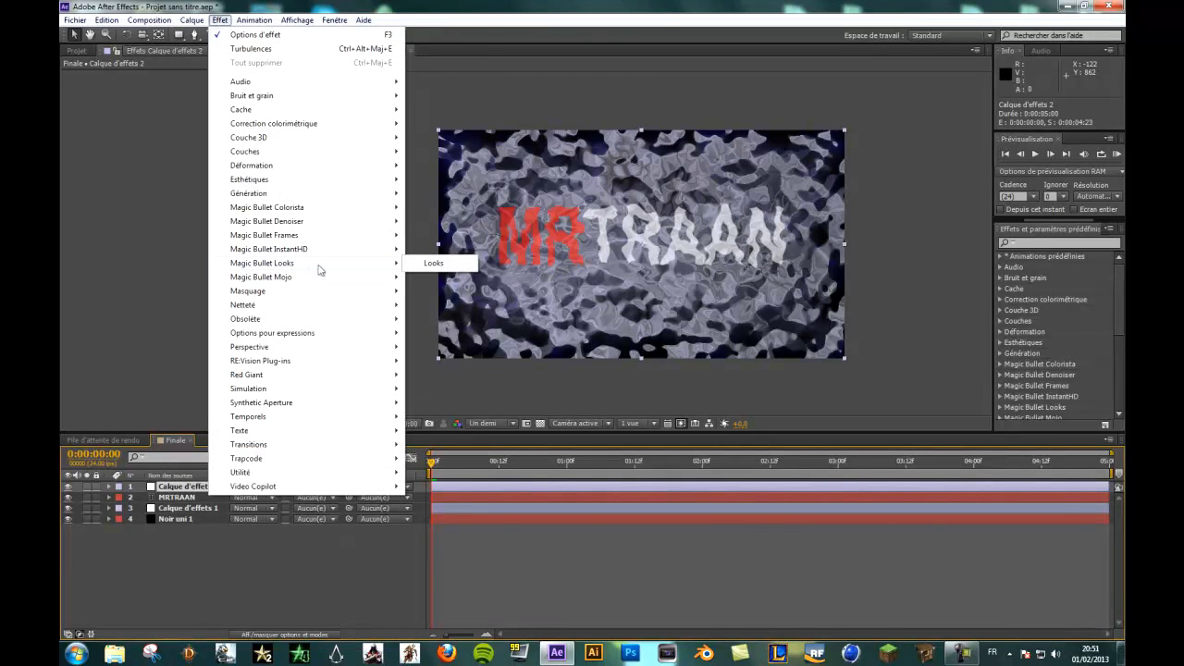
pyautogui.click(431, 263)
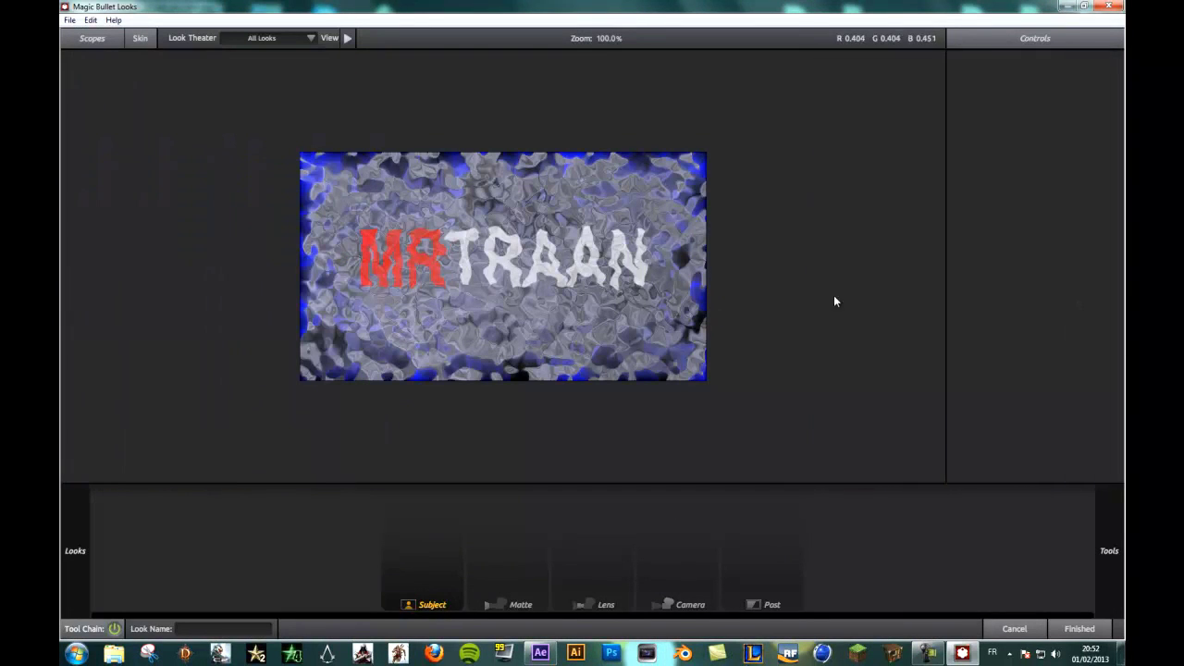
# Add a Vignette lens tool to the look and reshape it into an ellipse with radius about 0.474 and aspect about 1.901.
pyautogui.click(959, 477)
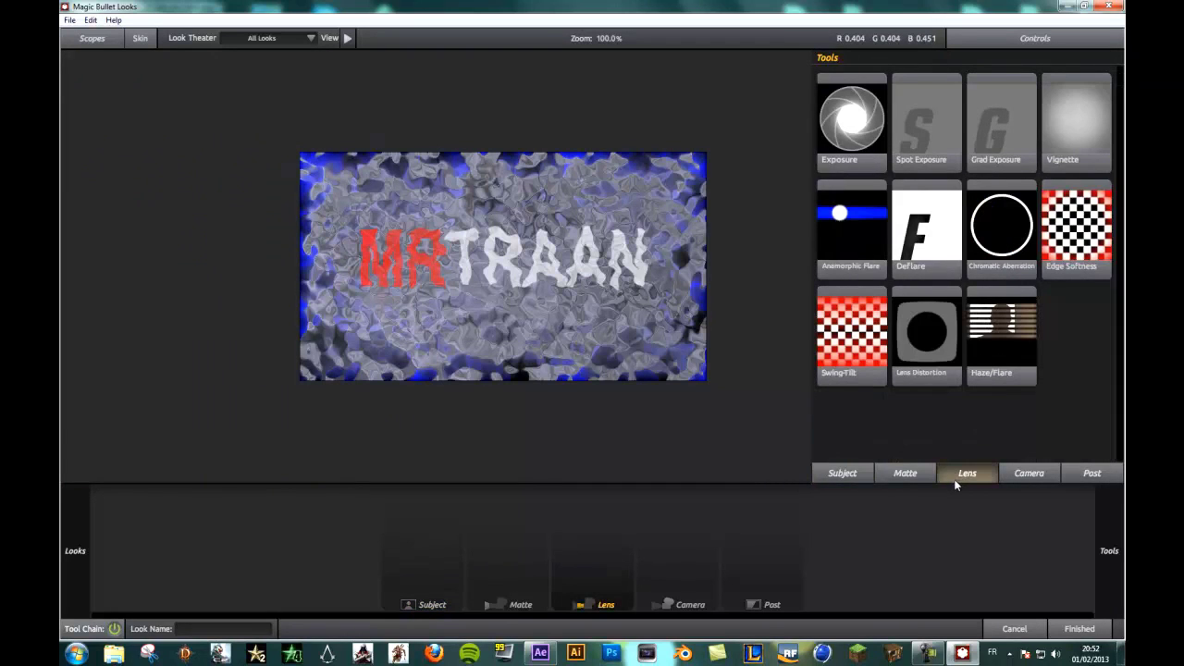
pyautogui.moveTo(1095, 126); pyautogui.dragTo(503, 290)
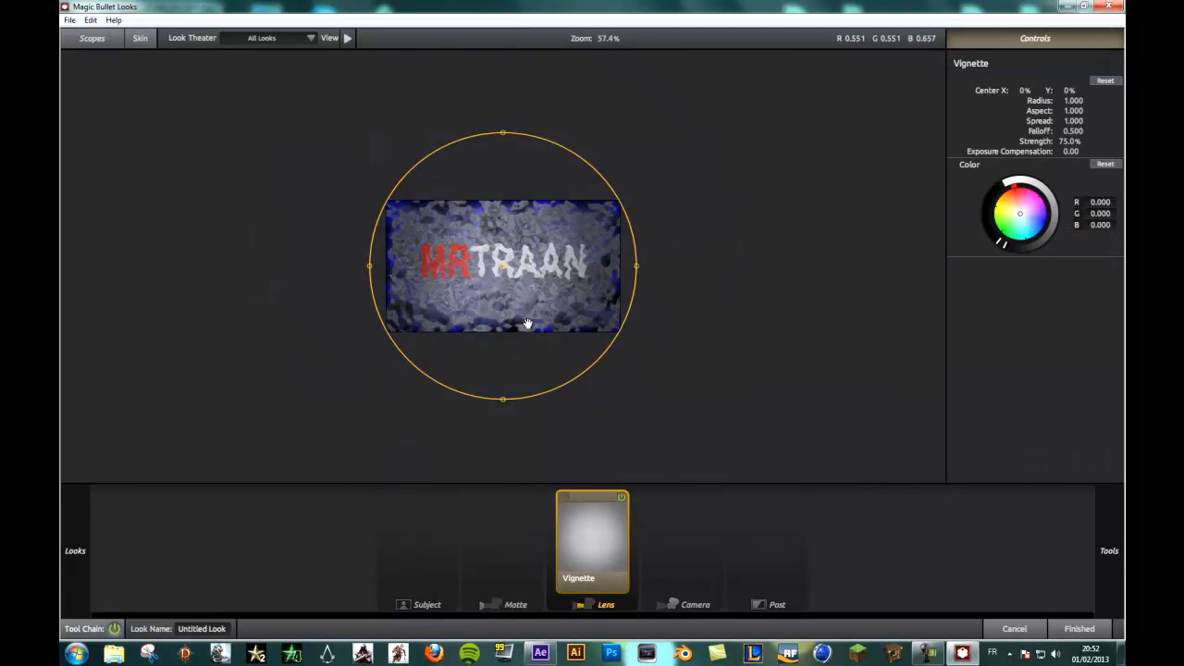
pyautogui.moveTo(504, 131); pyautogui.dragTo(500, 202)
pyautogui.moveTo(638, 265)
pyautogui.mouseDown()
pyautogui.moveTo(614, 266)
pyautogui.moveTo(626, 264)
pyautogui.mouseUp()
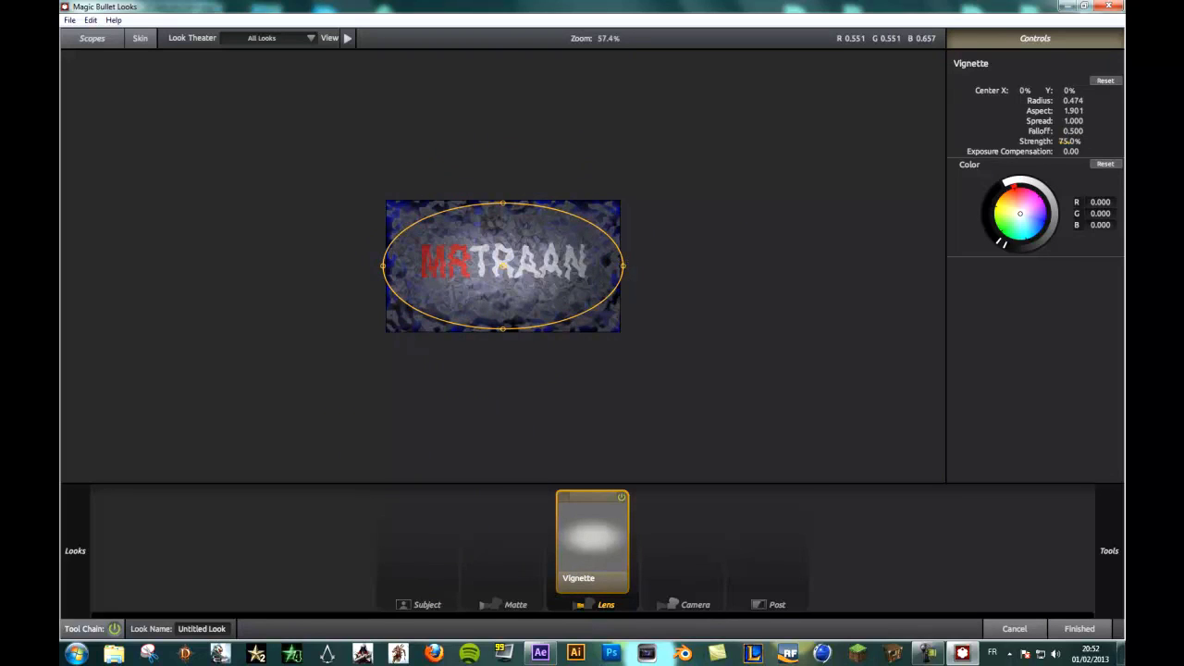
# Try a vignette strength of 100%.
pyautogui.click(1070, 141)
pyautogui.write('100')
pyautogui.press('Return')
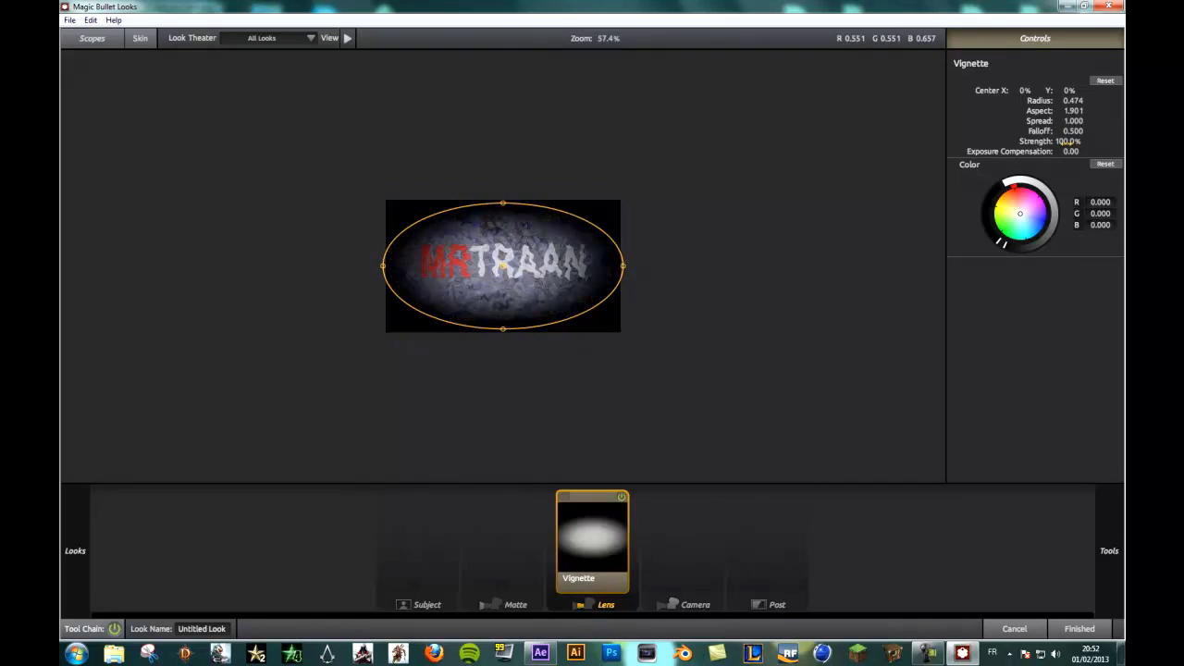
# Set the vignette strength to 80% and stretch its ellipse vertically to a radius of about 0.636 and aspect of about 1.415.
pyautogui.click(1078, 140)
pyautogui.write('80')
pyautogui.press('Return')
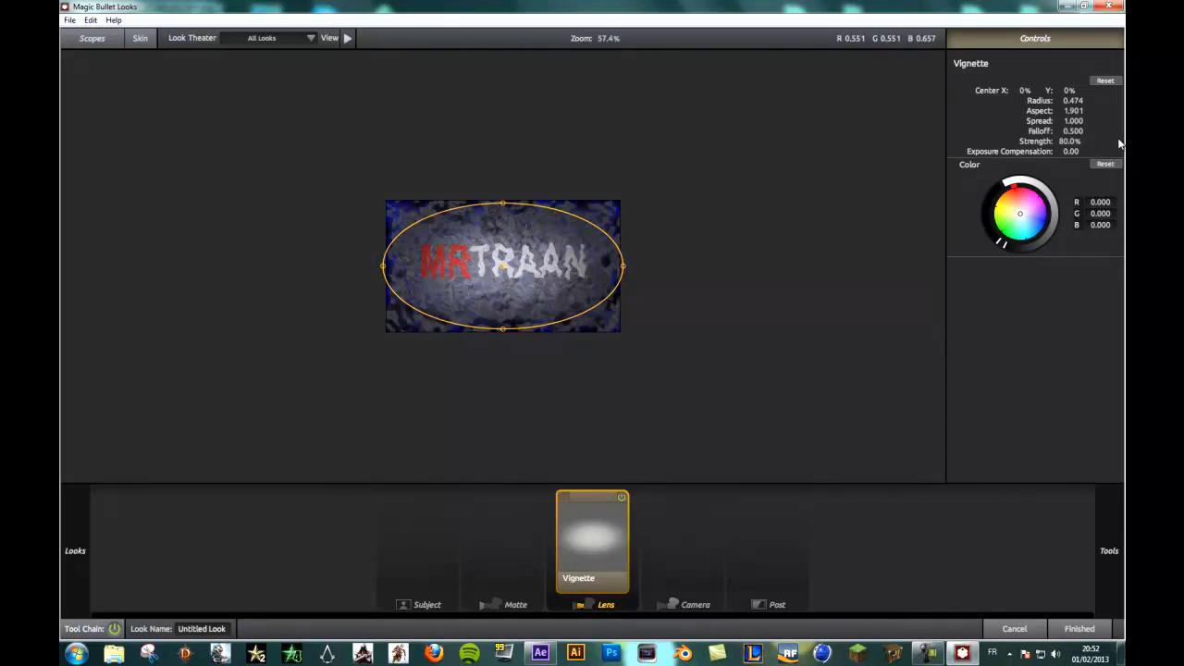
pyautogui.scroll(1, 835, 193)
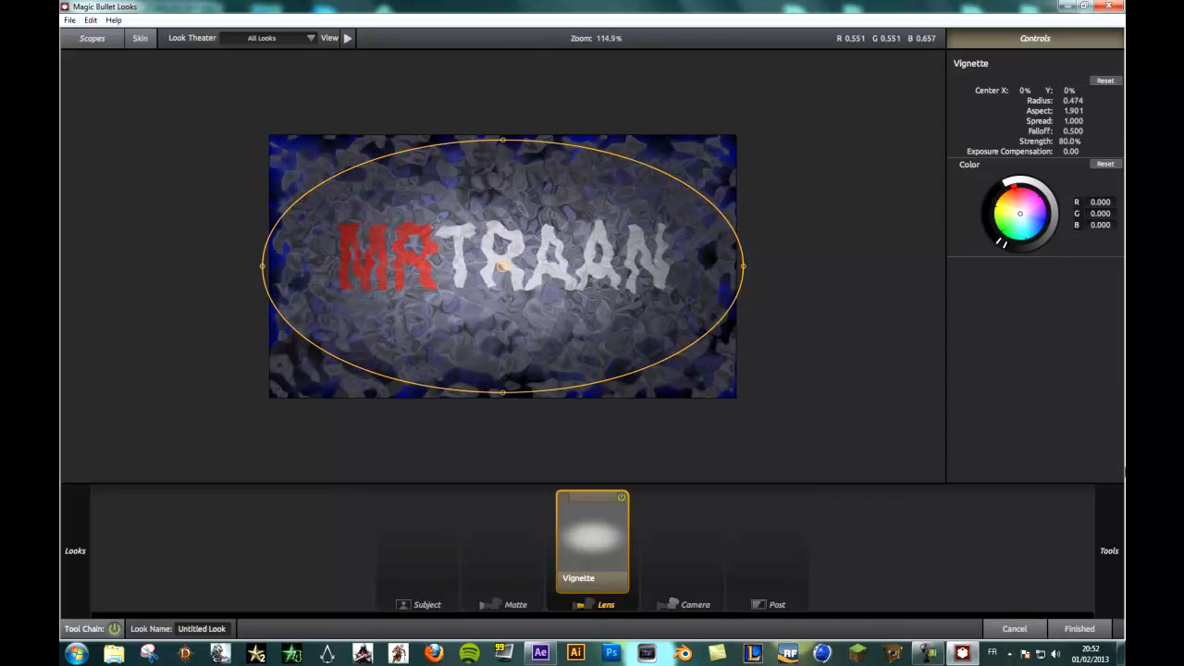
pyautogui.moveTo(1120, 455)
pyautogui.scroll(-2, 736, 298)
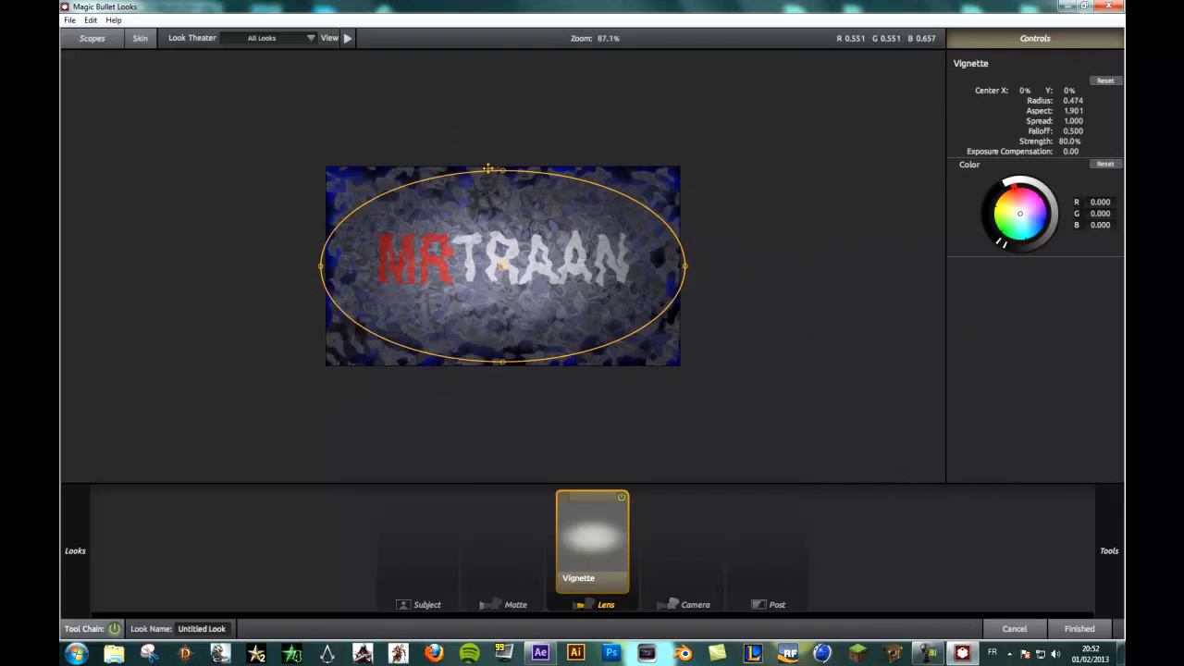
pyautogui.moveTo(500, 170); pyautogui.dragTo(503, 137)
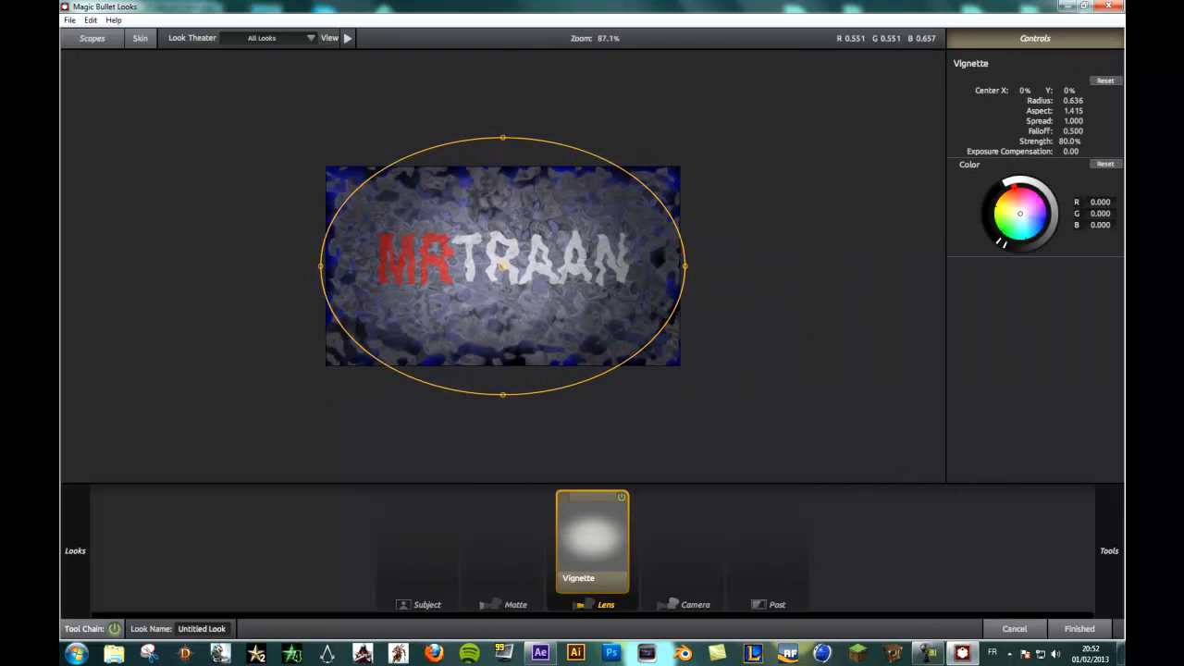
# Add an Edge Softness lens tool to the look and widen its ellipse to an aspect of about 1.752.
pyautogui.moveTo(1110, 551)
pyautogui.moveTo(1078, 231); pyautogui.dragTo(518, 296)
pyautogui.scroll(-3, 503, 267)
pyautogui.moveTo(618, 267); pyautogui.dragTo(710, 266)
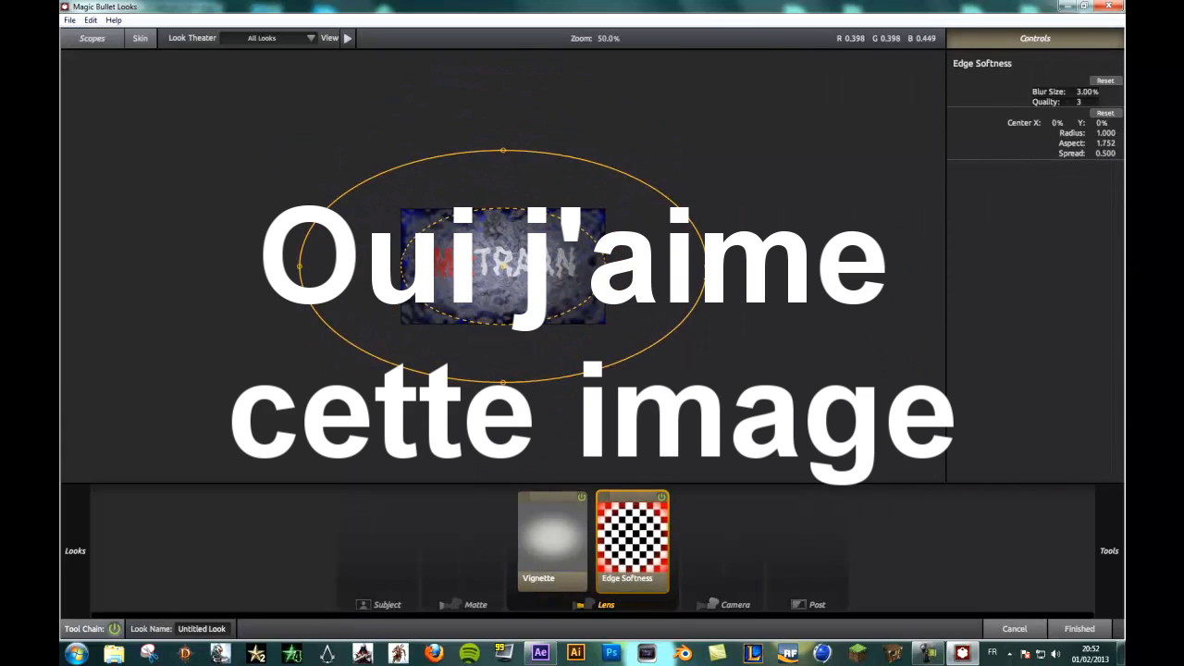
# Set the Edge Softness blur size to 3% and its quality to 3, and apply the finished look.
pyautogui.scroll(3, 629, 315)
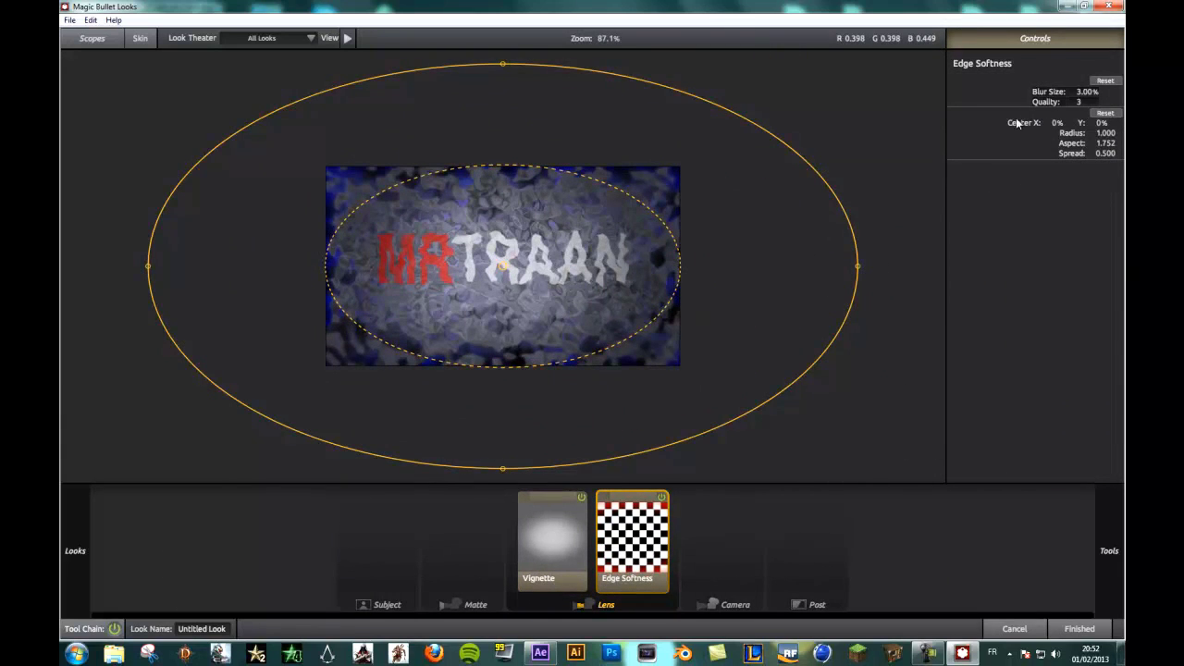
pyautogui.moveTo(1076, 92)
pyautogui.mouseDown()
pyautogui.moveTo(1122, 88)
pyautogui.moveTo(1083, 88)
pyautogui.mouseUp()
pyautogui.click(1082, 87)
pyautogui.write('3')
pyautogui.press('Return')
pyautogui.press('Tab')
pyautogui.write('10')
pyautogui.press('Return')
pyautogui.click(1077, 102)
pyautogui.write('3')
pyautogui.press('Return')
pyautogui.press('Return')
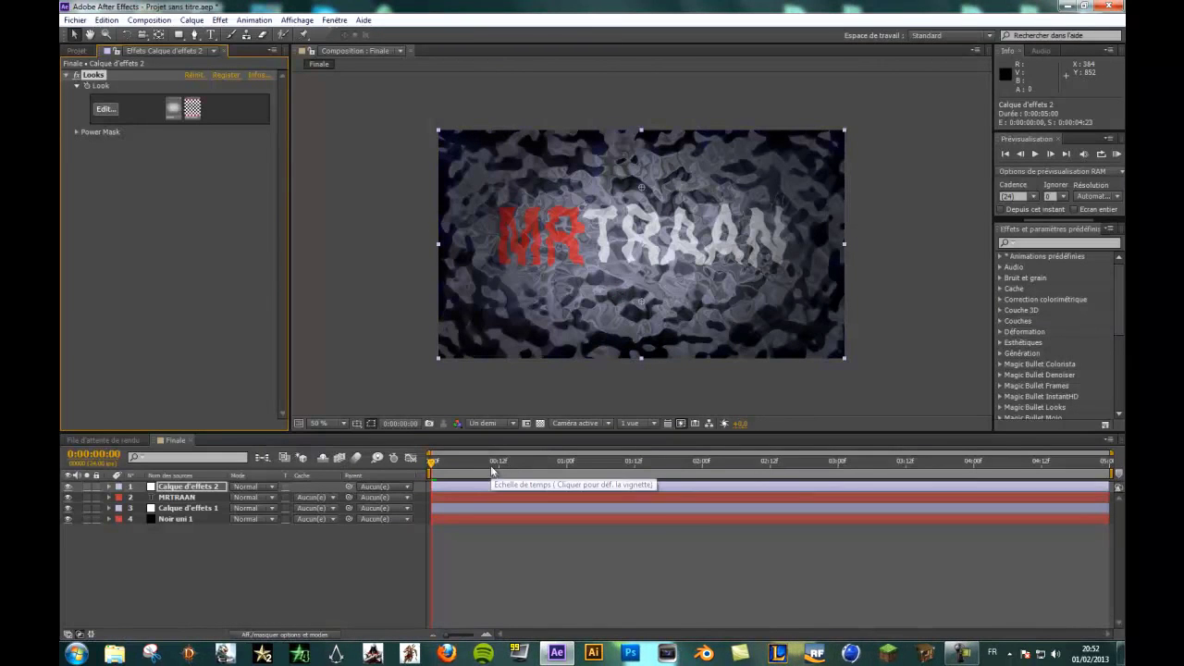
# Preview the intro up to 0:00:01:10 and add the Finale composition to the render queue.
pyautogui.moveTo(453, 463); pyautogui.dragTo(455, 462)
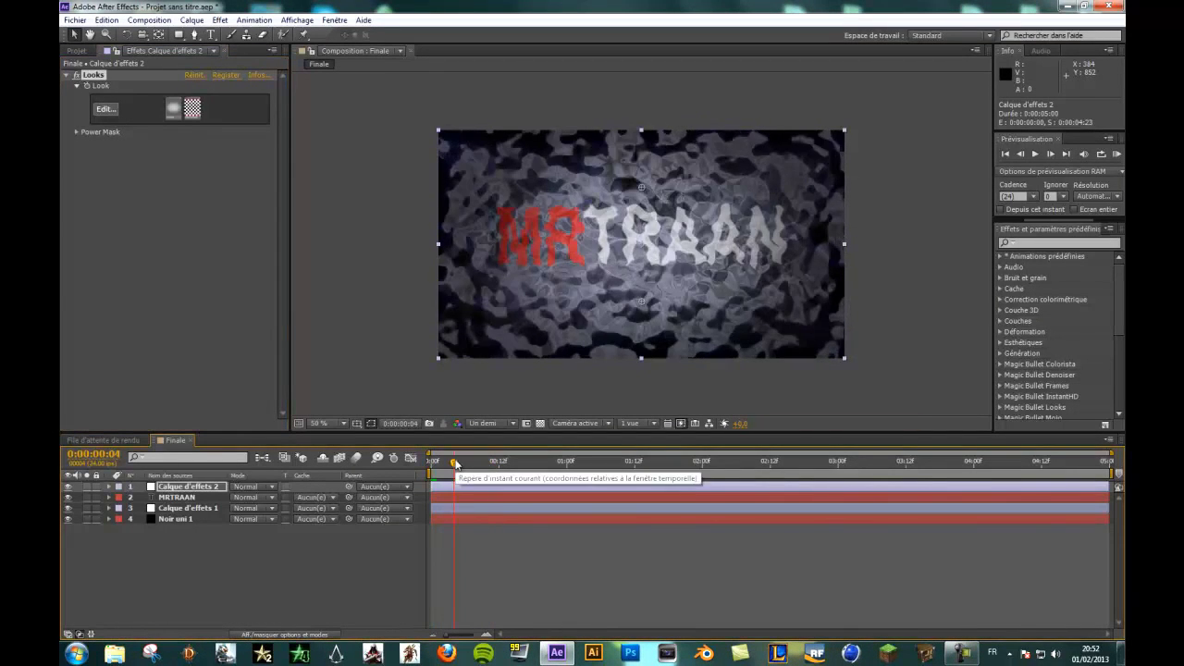
pyautogui.moveTo(490, 457); pyautogui.dragTo(624, 462)
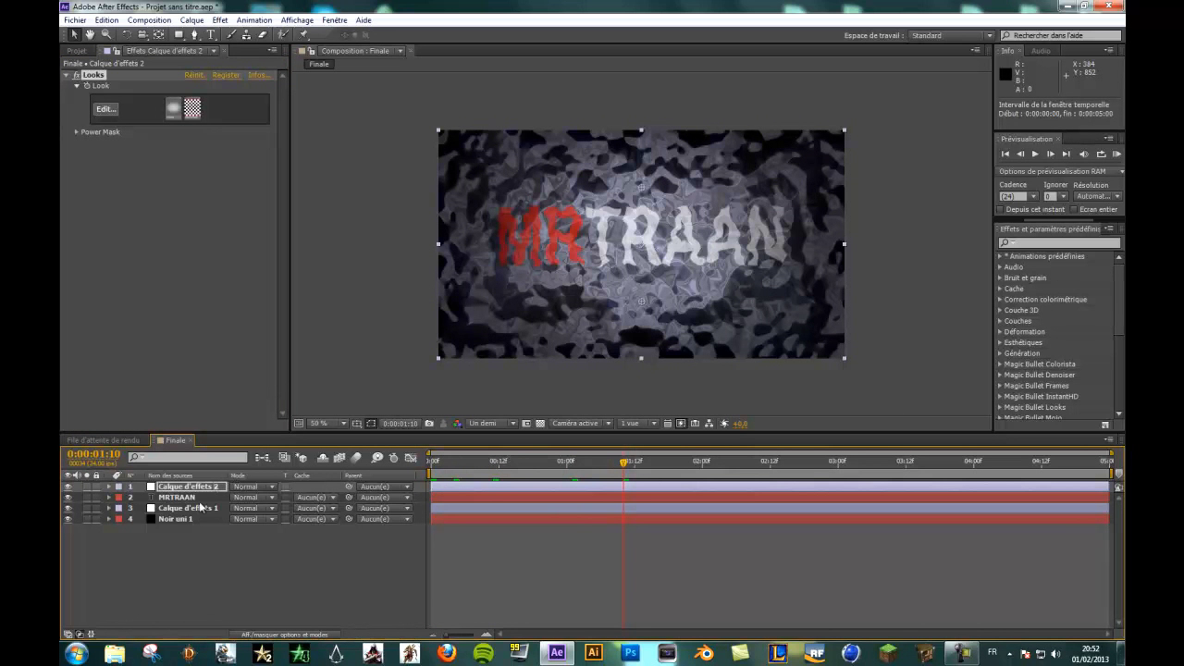
pyautogui.click(149, 19)
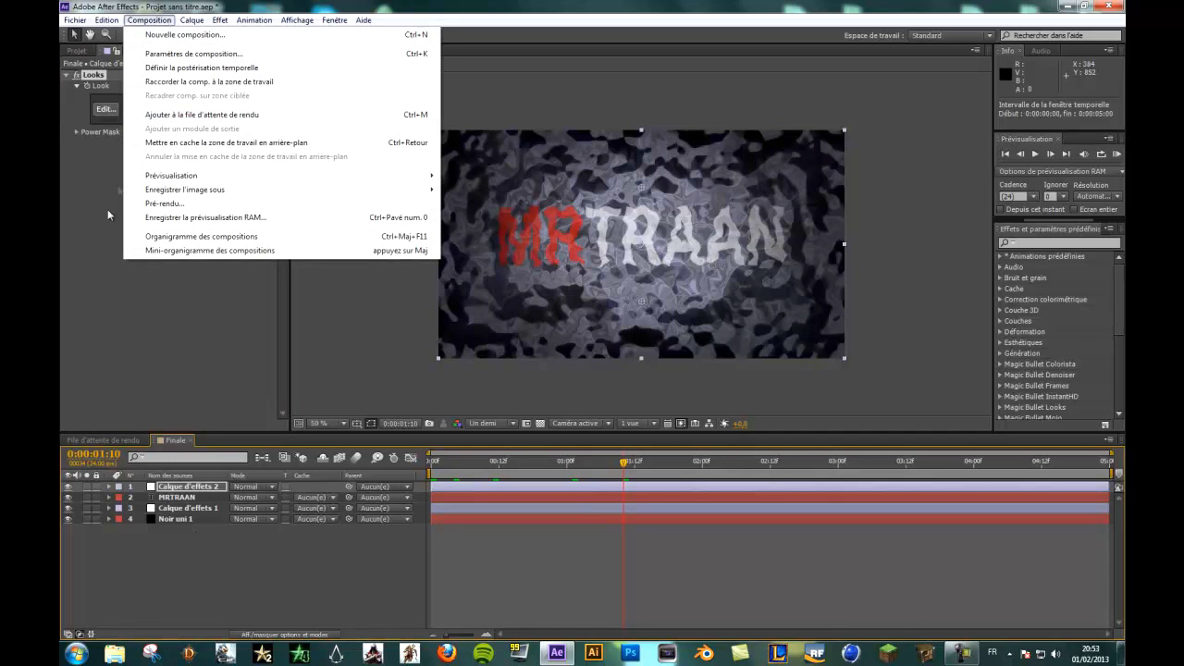
pyautogui.click(151, 21)
pyautogui.click(118, 441)
pyautogui.click(173, 440)
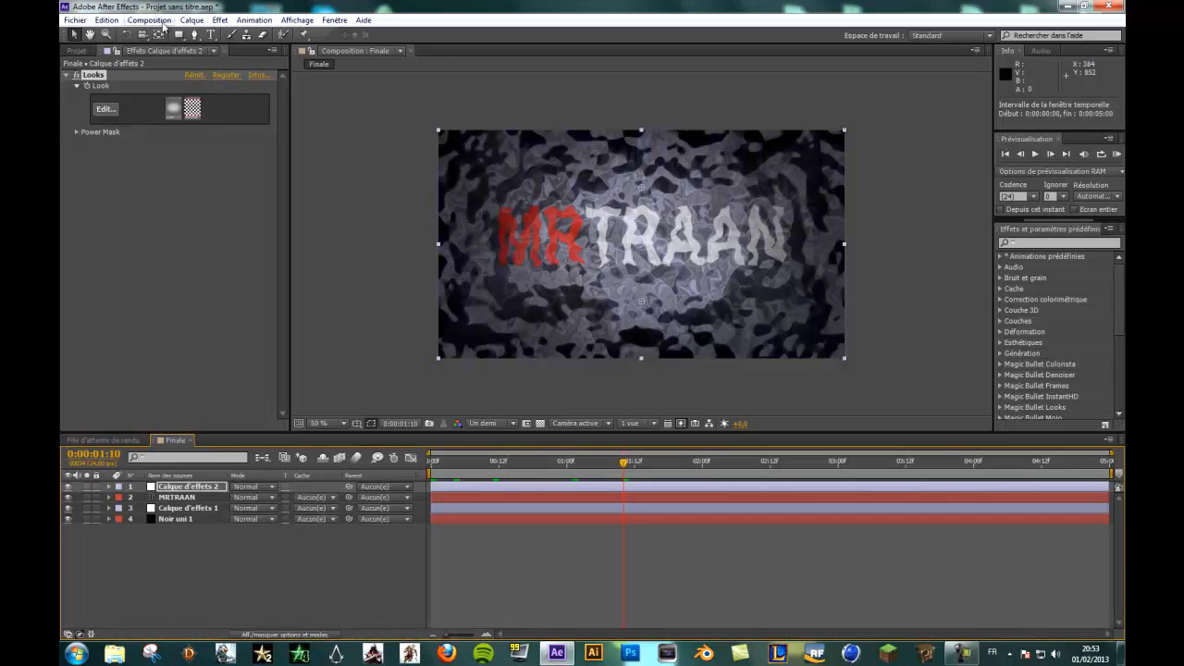
pyautogui.click(163, 21)
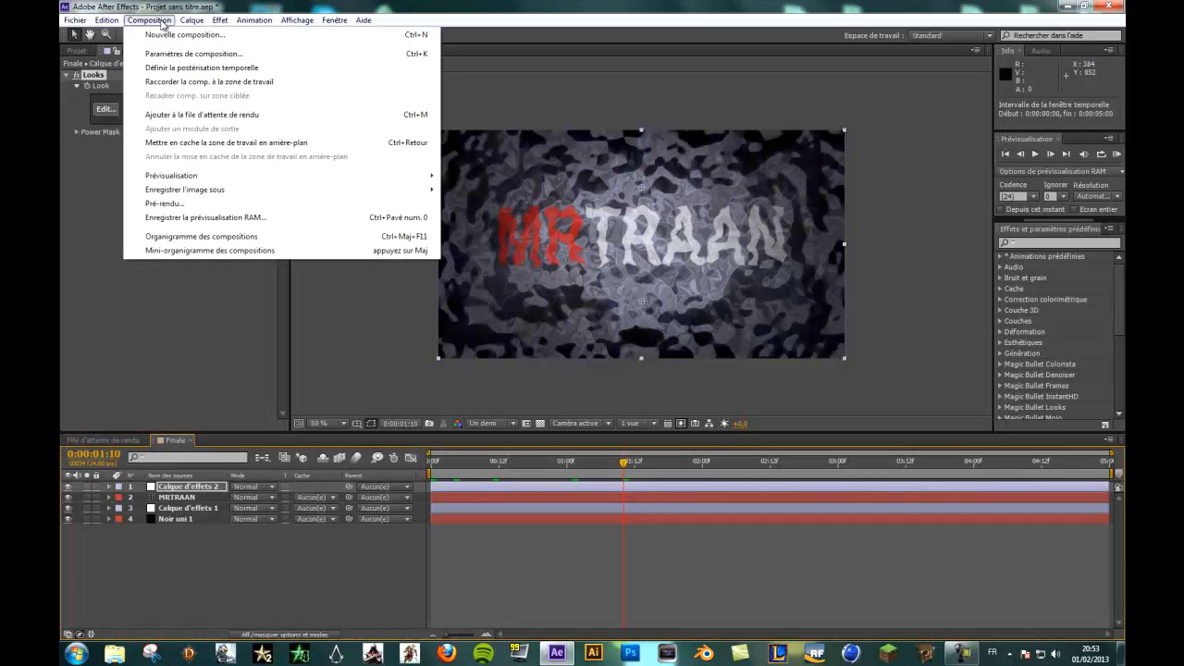
pyautogui.click(201, 116)
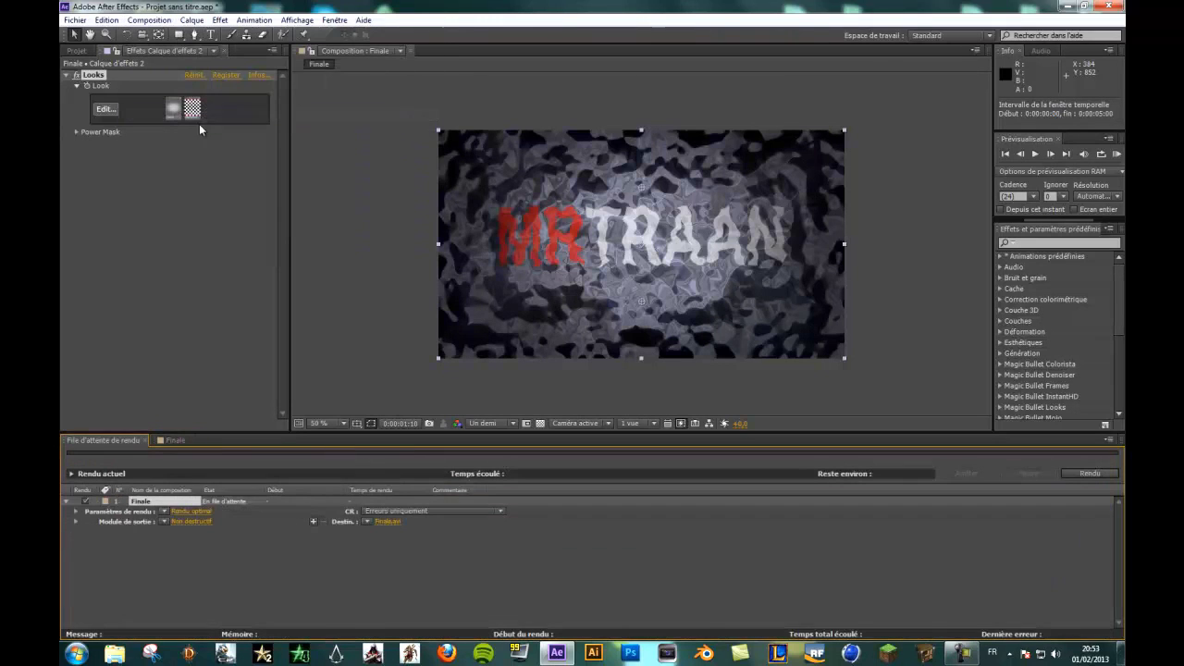
# Accept the Finale render settings with optimal quality and full resolution, and return to the render queue.
pyautogui.click(190, 513)
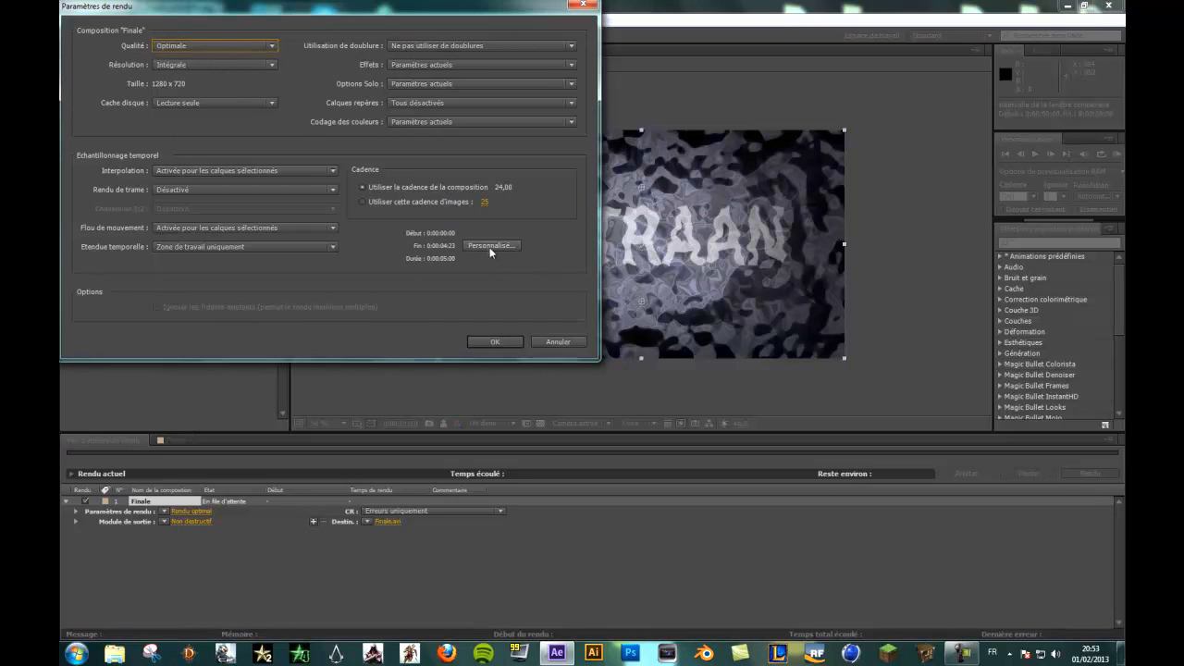
pyautogui.click(481, 342)
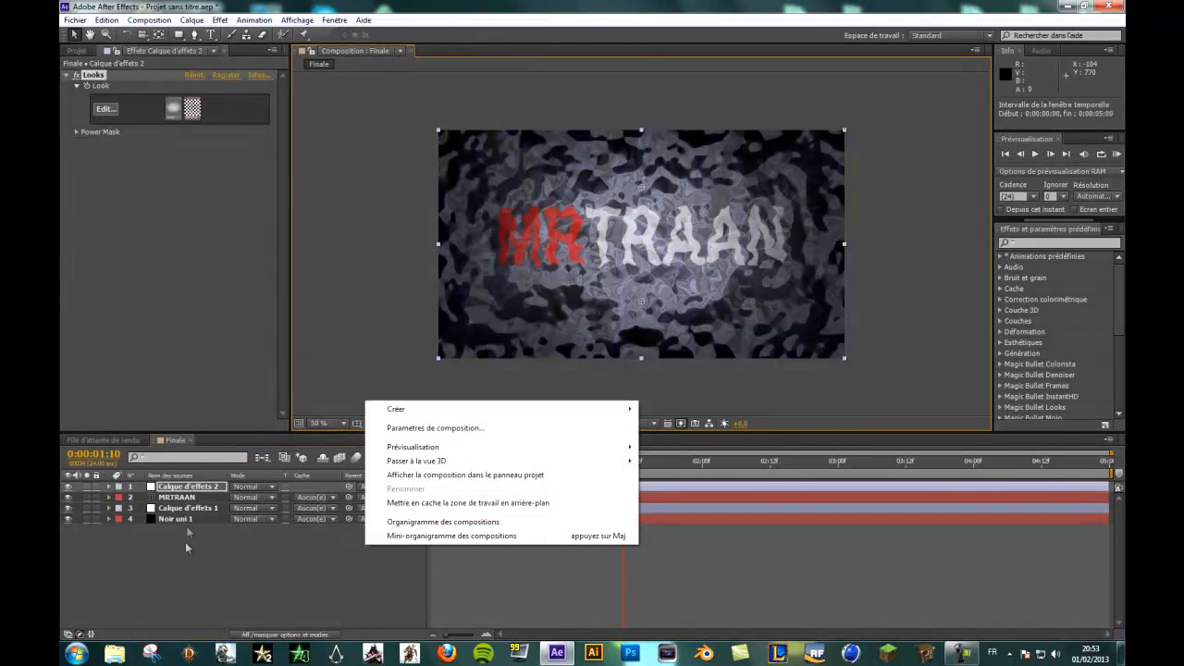
pyautogui.hotkey('ctrl', 'm')
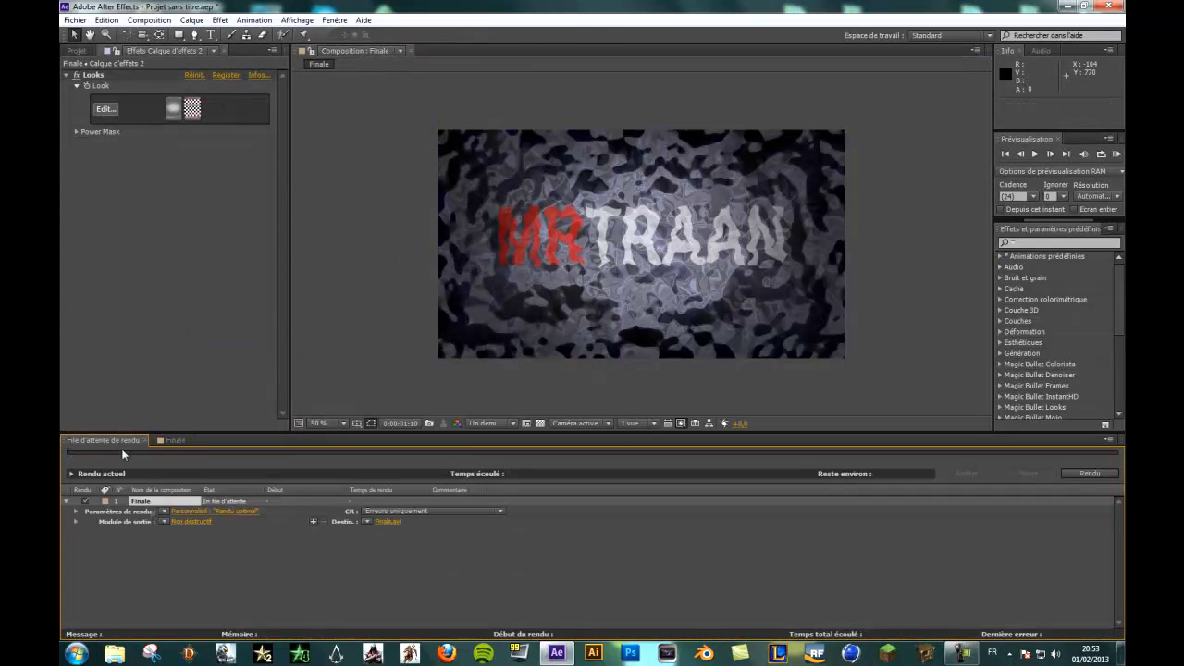
# Set the output module format of the queued Finale render to QuickTime.
pyautogui.click(190, 522)
pyautogui.click(222, 64)
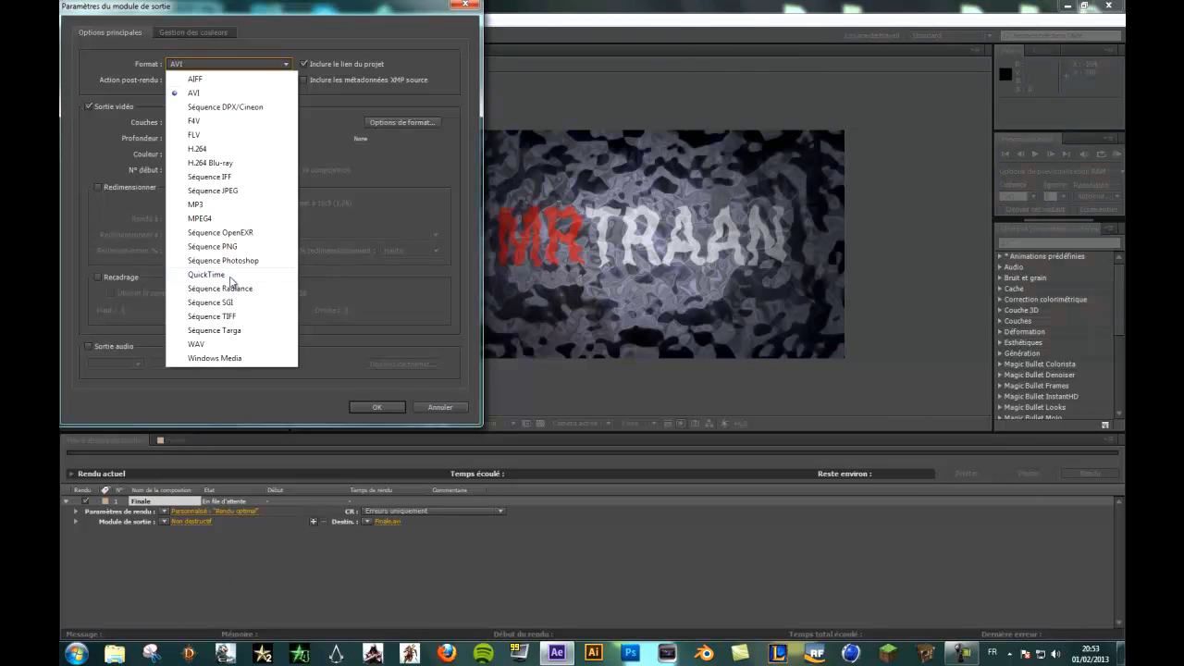
pyautogui.click(207, 274)
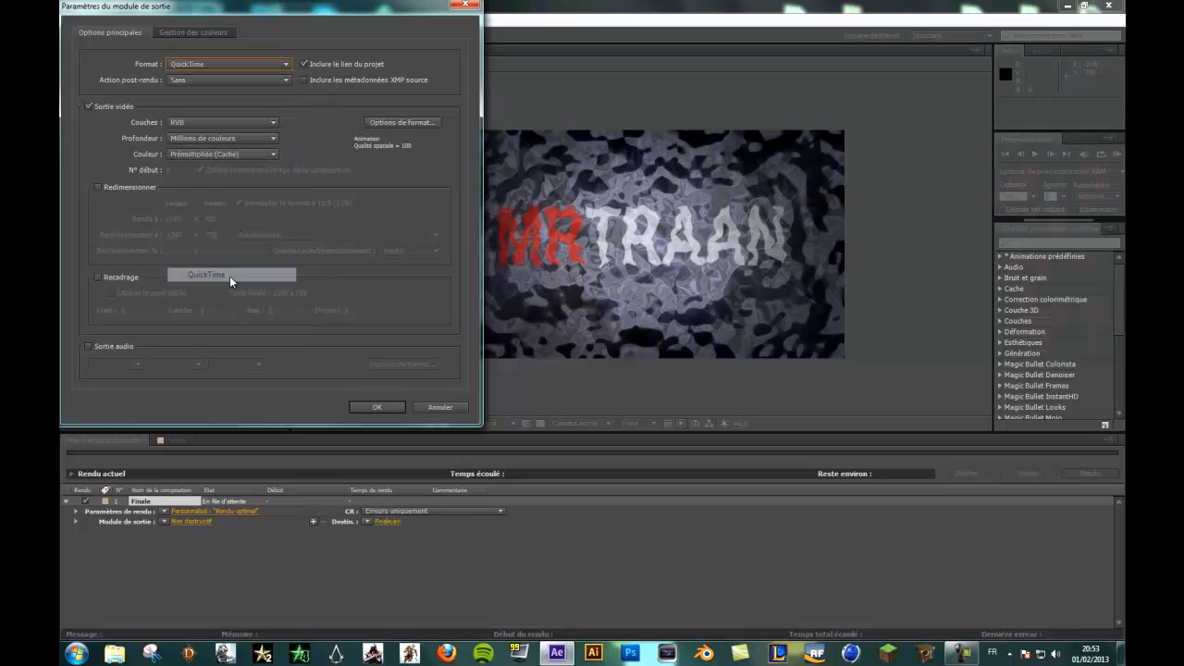
pyautogui.click(363, 411)
# Set the render destination to Finale.mov in the Tuto Intro AE folder on the desktop.
pyautogui.click(391, 522)
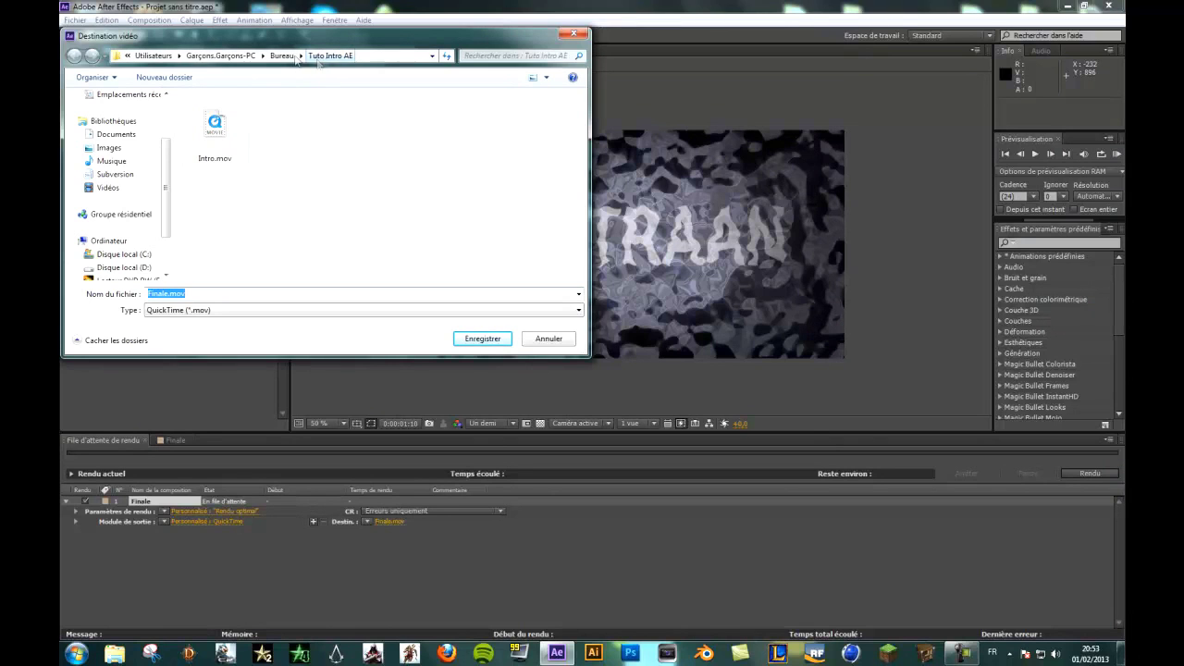
pyautogui.click(209, 296)
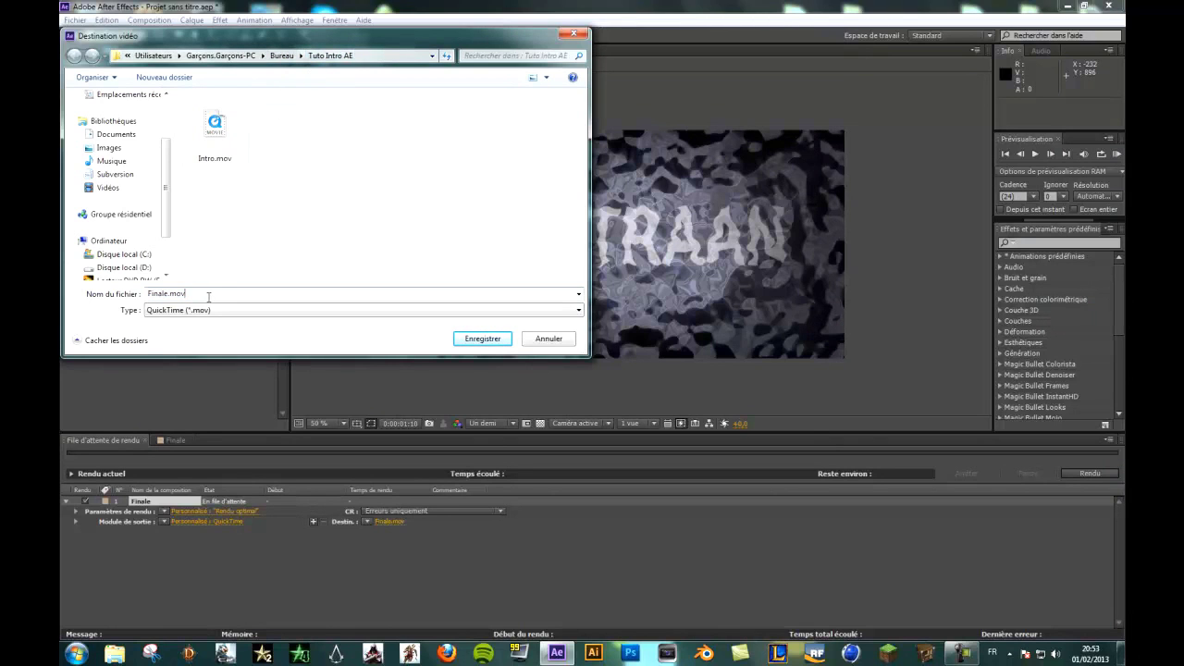
pyautogui.click(473, 338)
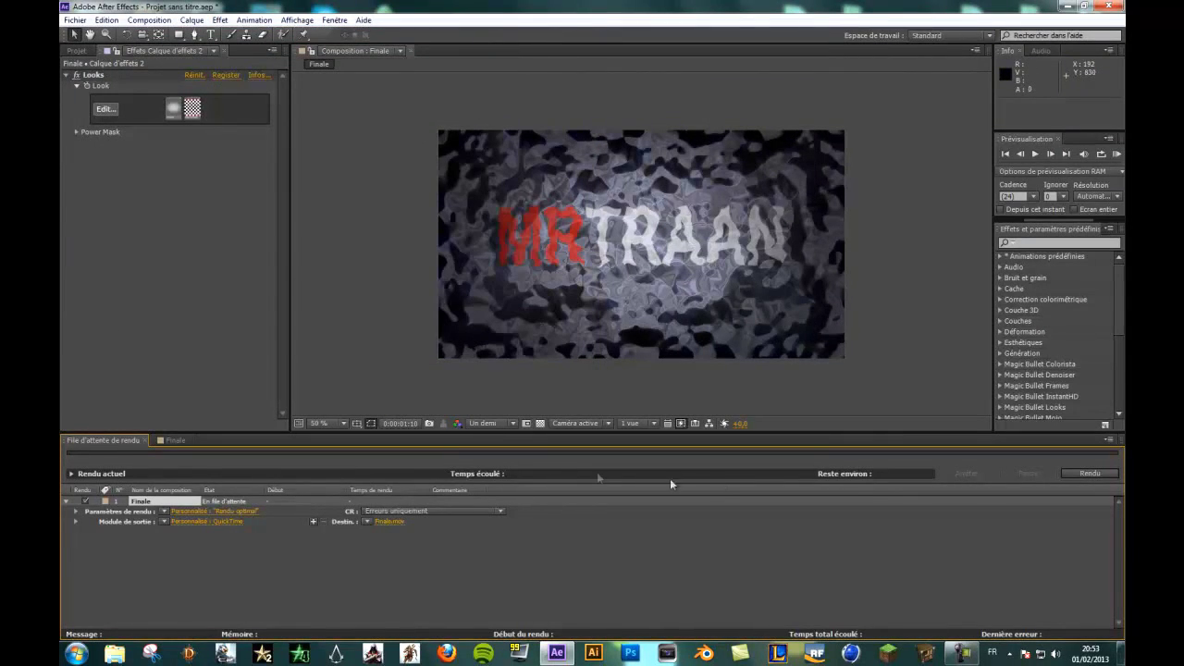
# Start rendering the queued Finale composition and stop the render.
pyautogui.click(1078, 472)
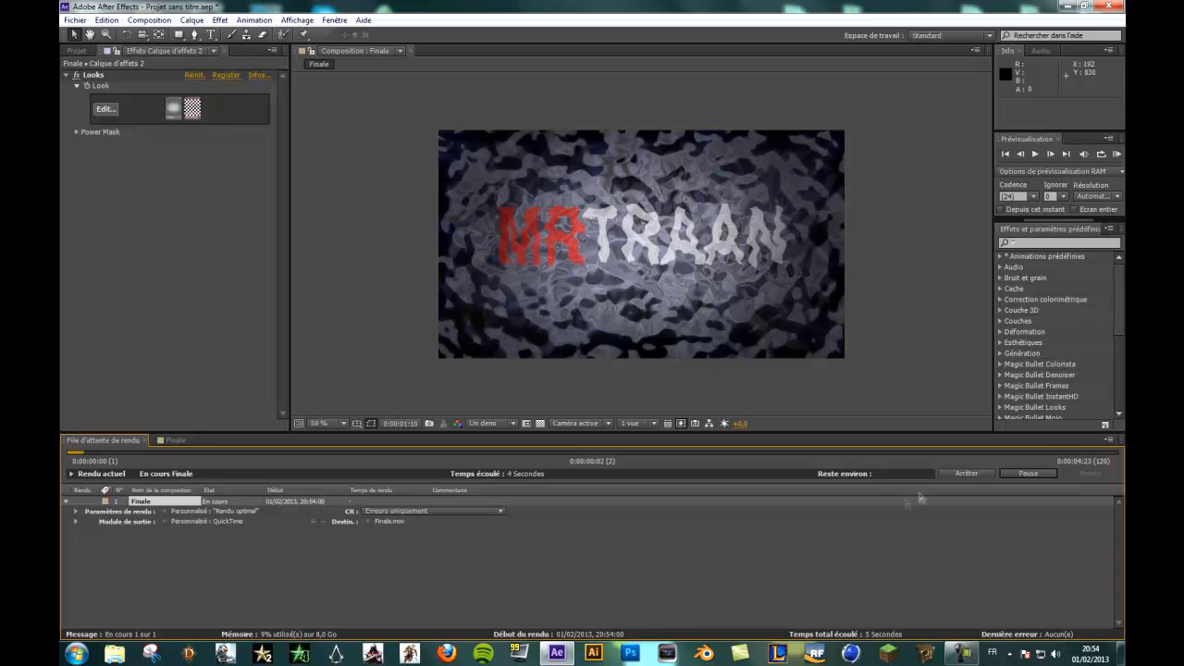
pyautogui.click(963, 473)
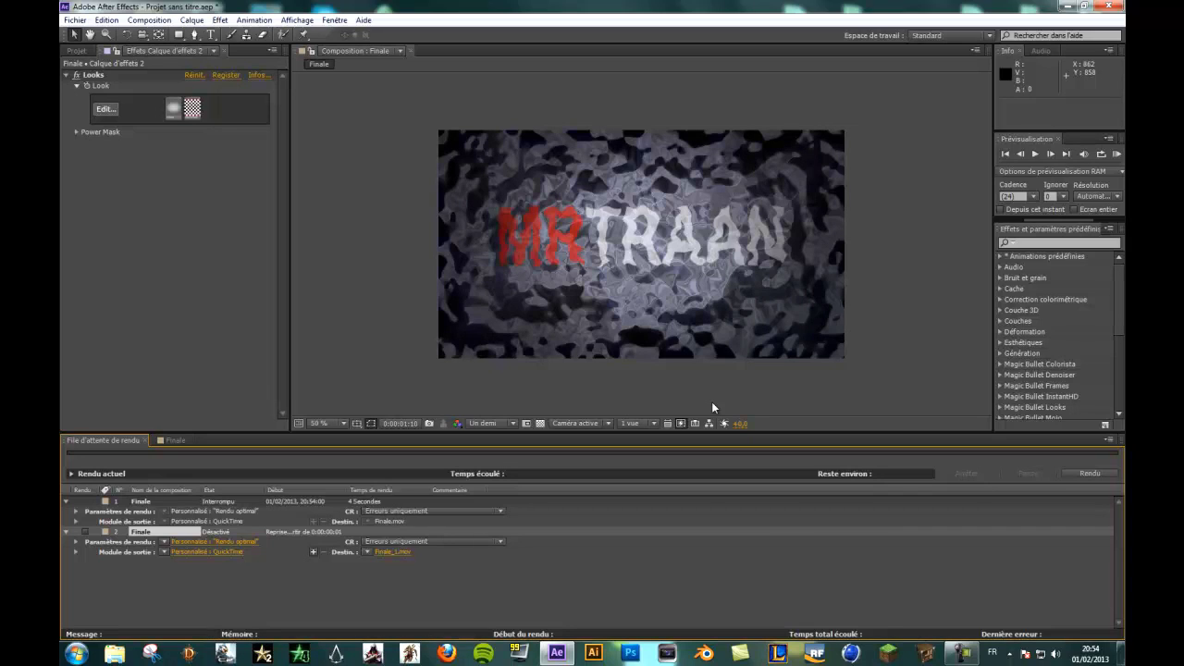
pyautogui.click(1121, 653)
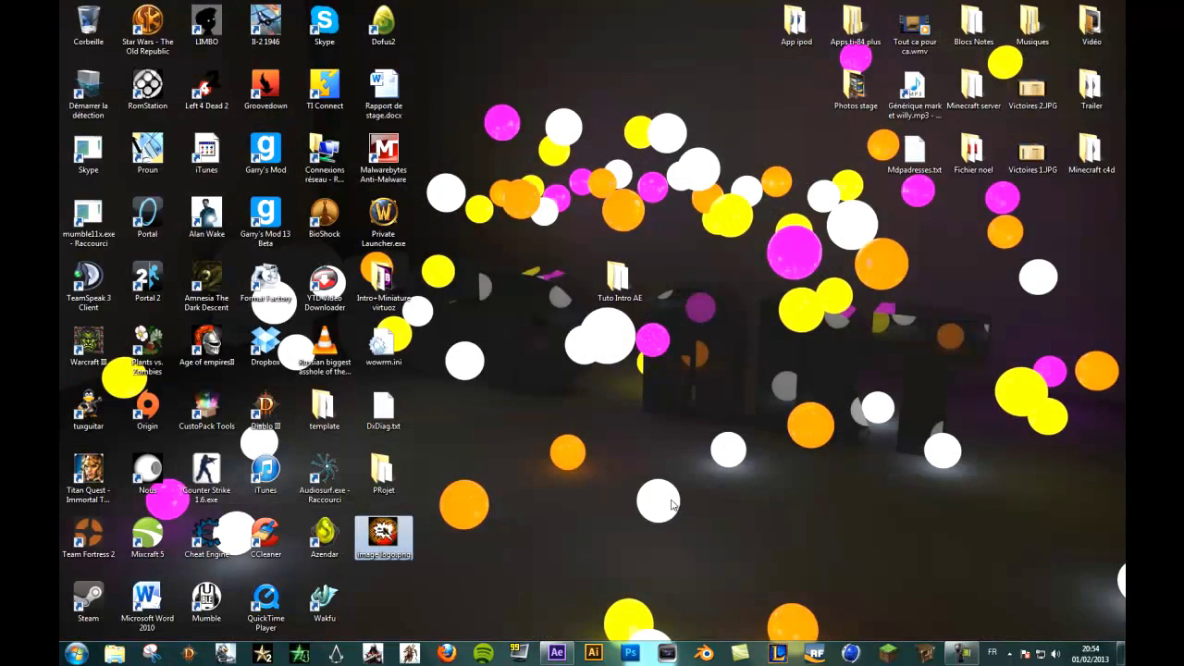
pyautogui.click(568, 652)
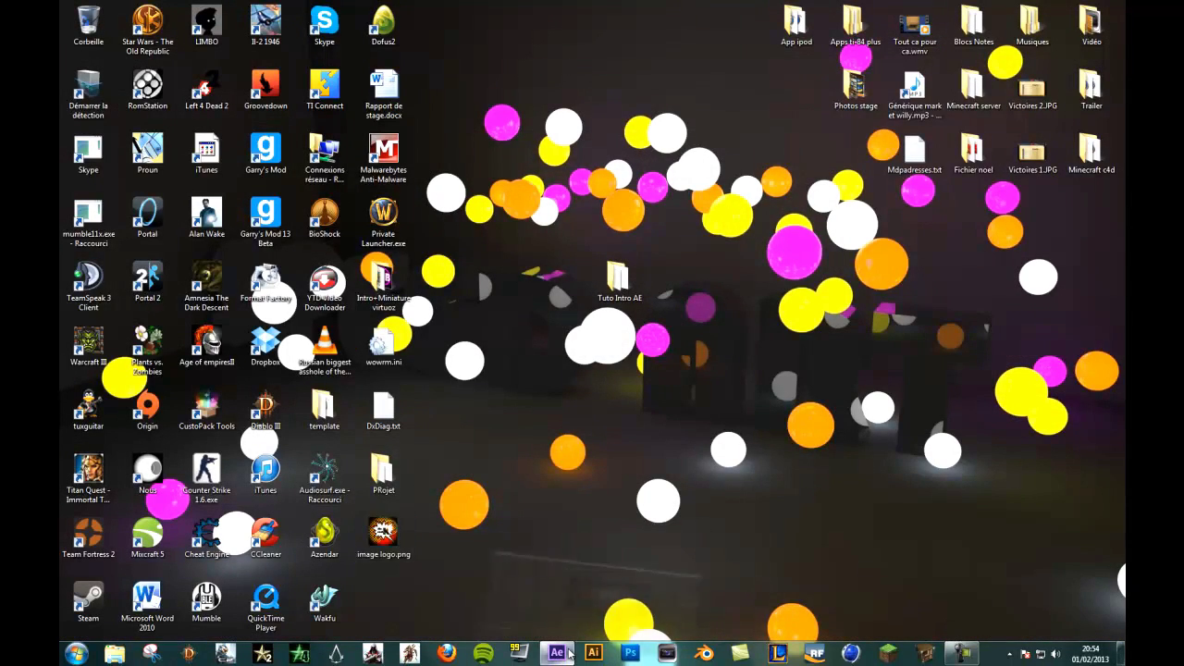